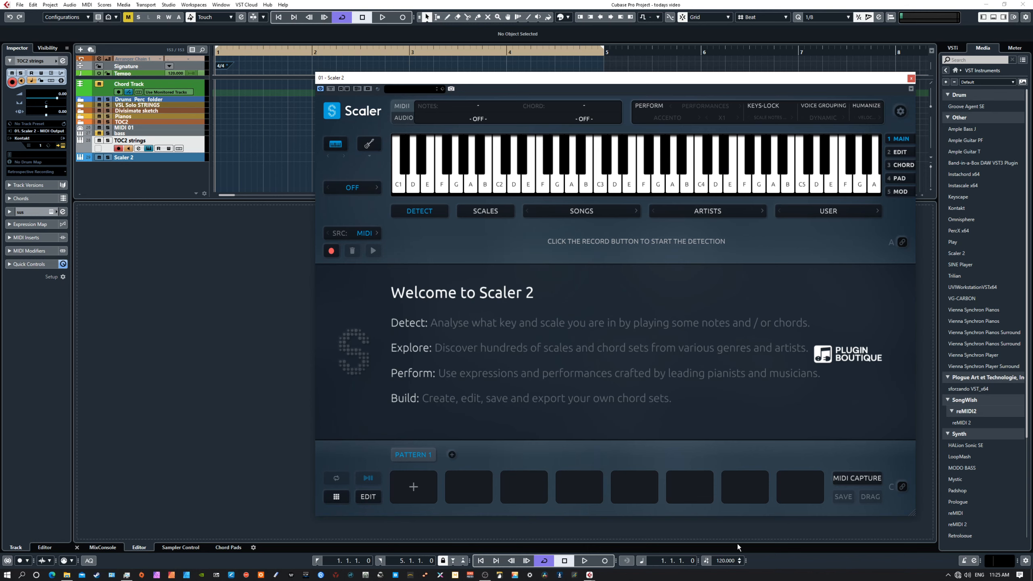
- Set the project tempo to 100 BPM
click(722, 561)
text(100)
key(Return)
- Change the time signature at the project start to 6/8 and end the cycle range at bar 6
drag(468, 77, 456, 243)
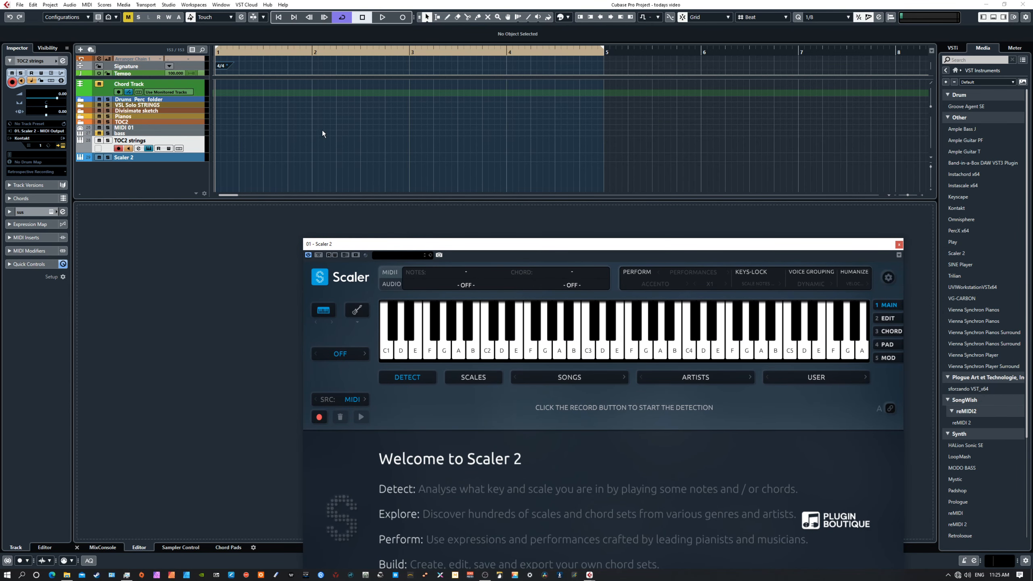
key(h)
key(h)
key(h)
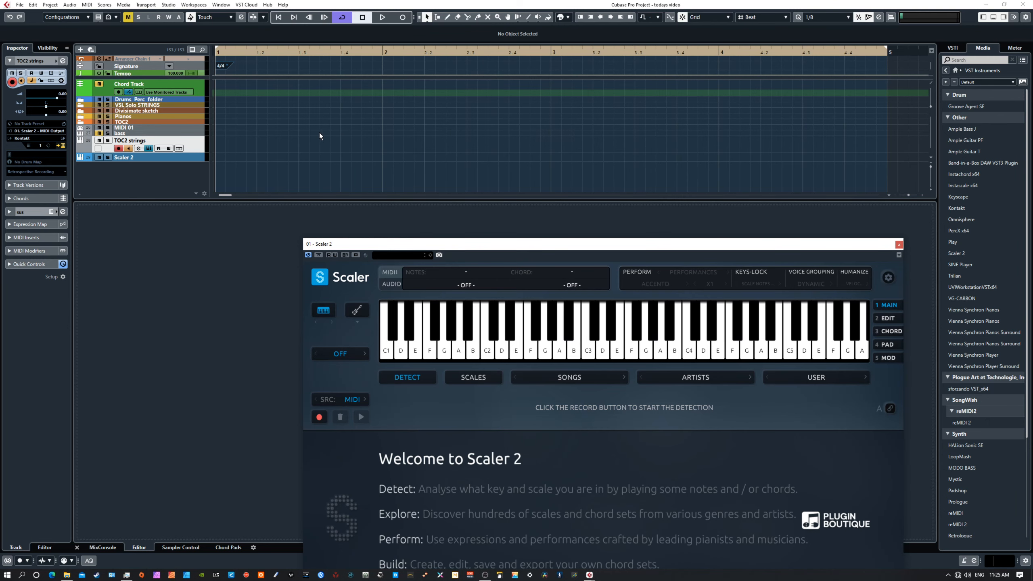
key(g)
key(g)
key(g)
key(g)
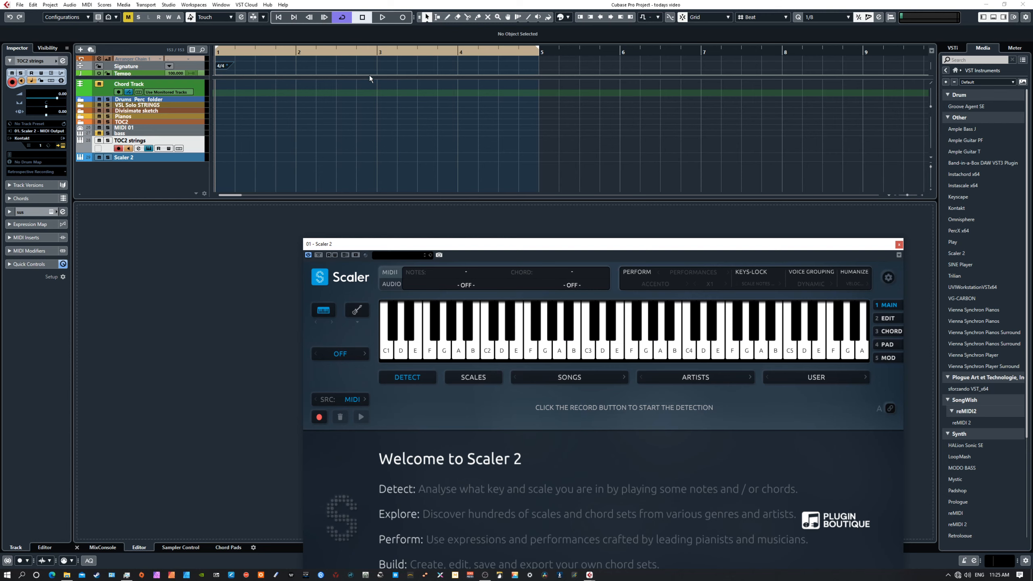
double_click(223, 65)
text(6/8)
key(Return)
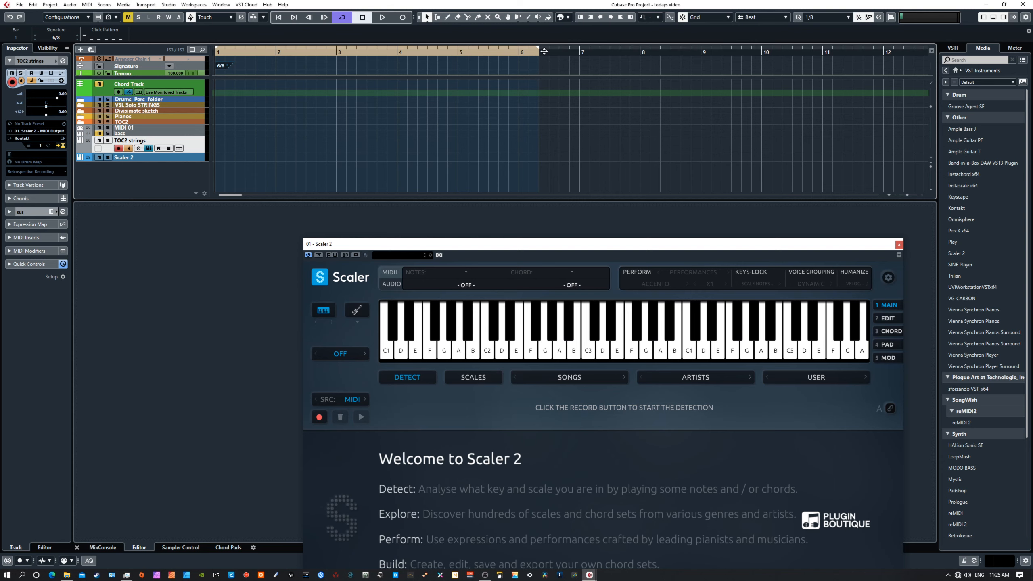
drag(538, 48, 522, 53)
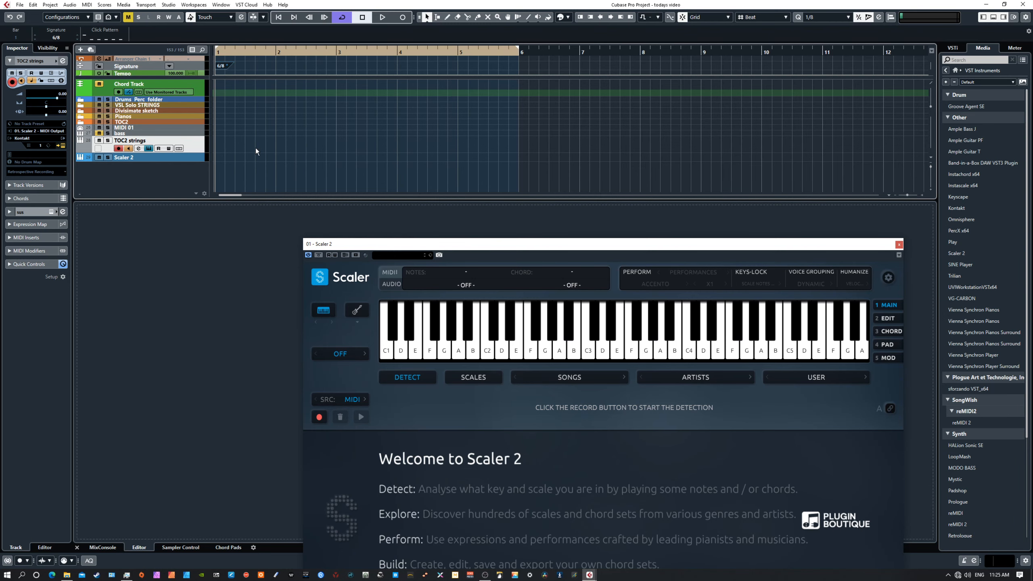
drag(382, 243, 383, 76)
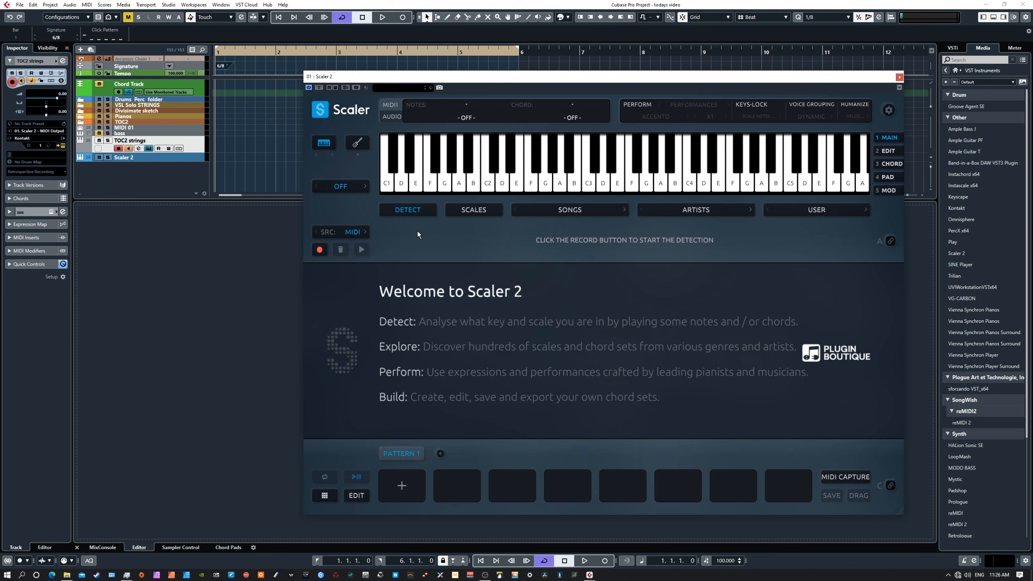
- Filter the Scaler 2 scales by the root note D and select the D Major scale
click(470, 208)
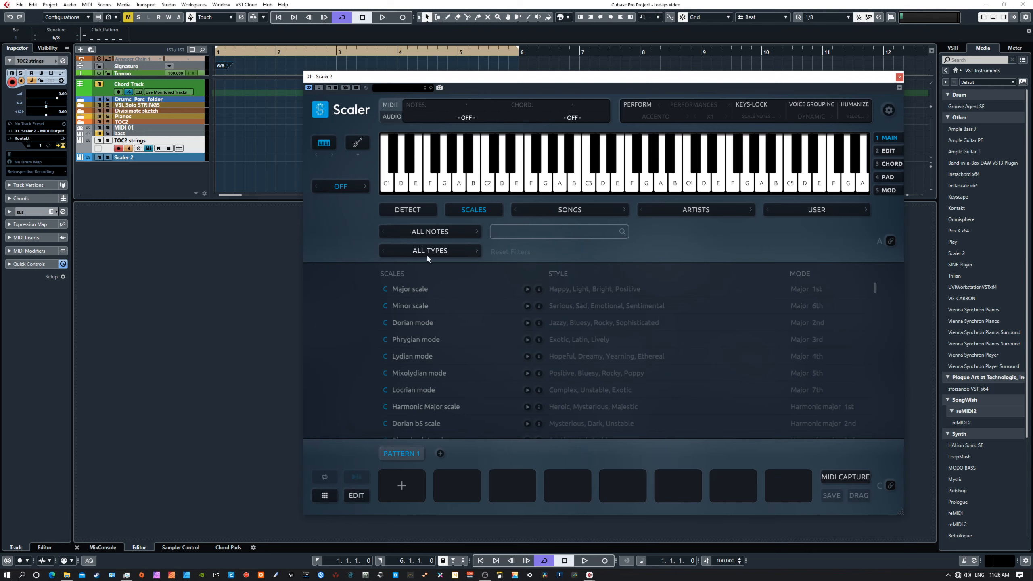
click(418, 231)
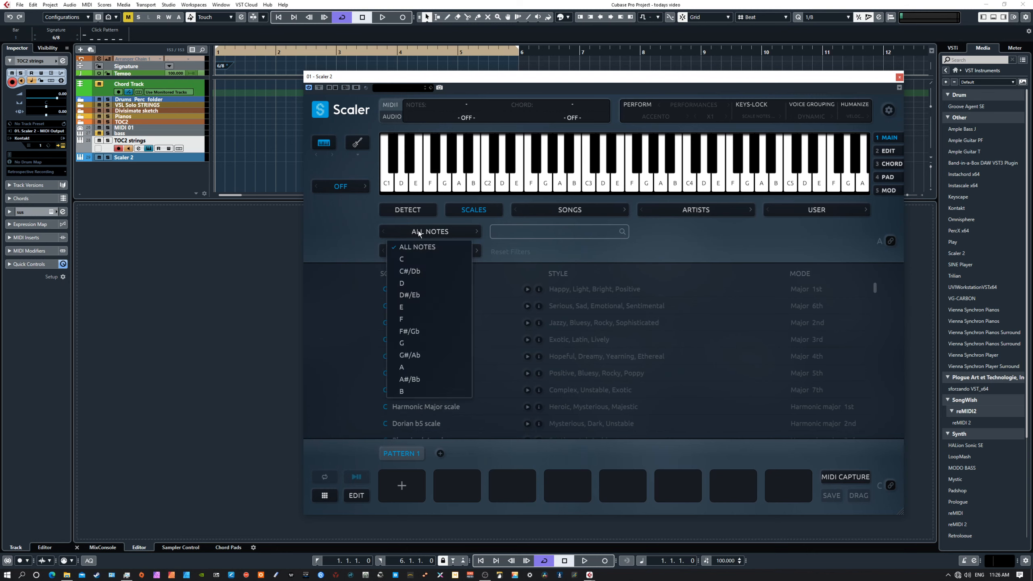
click(410, 283)
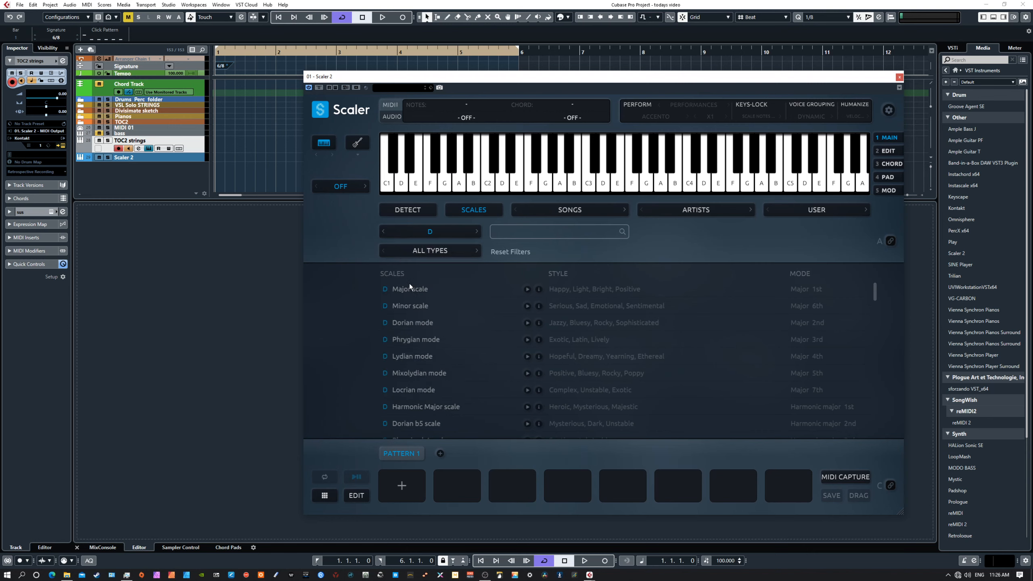
click(410, 289)
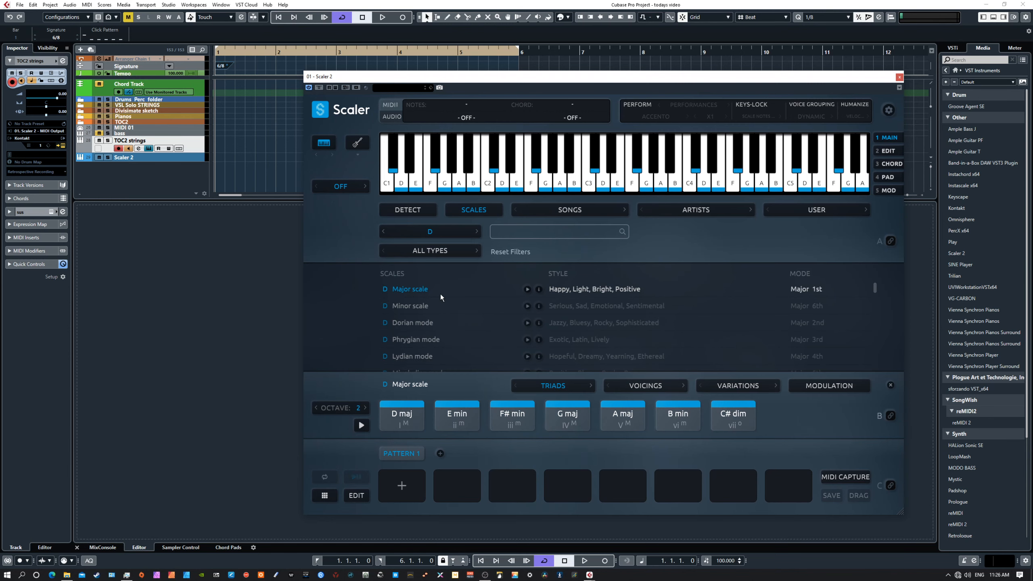
- Play through the triads of the D Major scale and audition the D maj chord
click(361, 425)
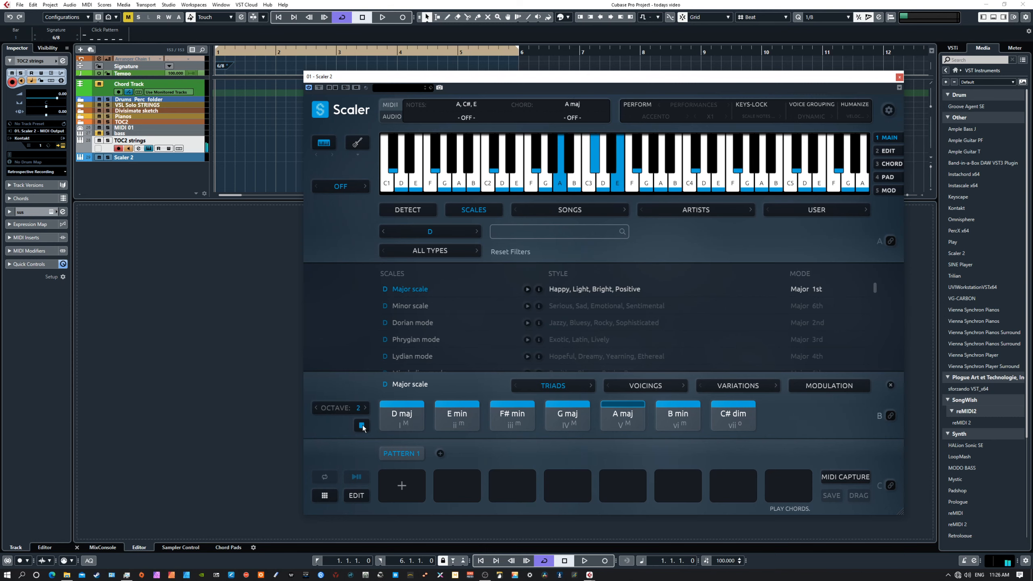
click(362, 426)
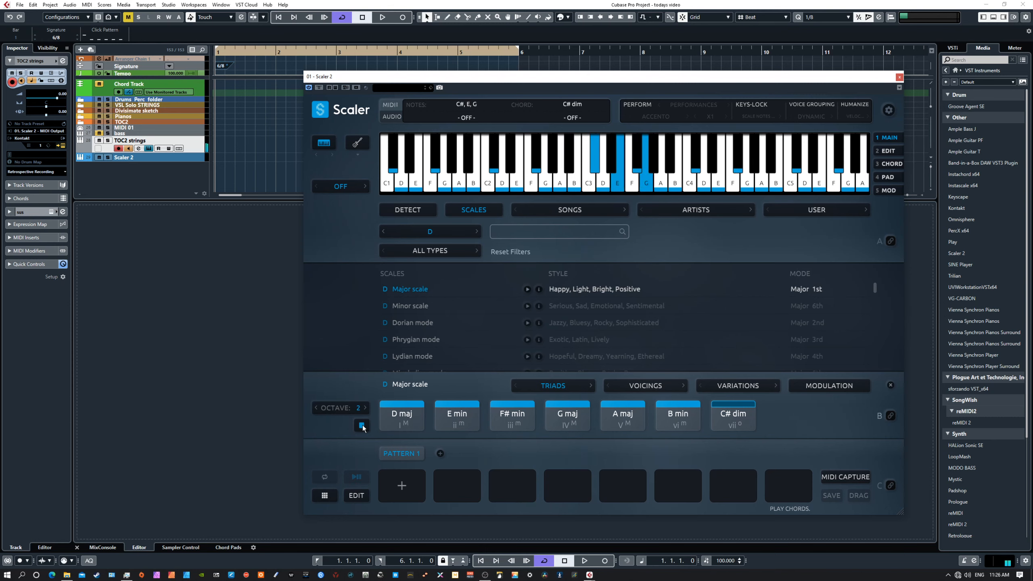
click(417, 413)
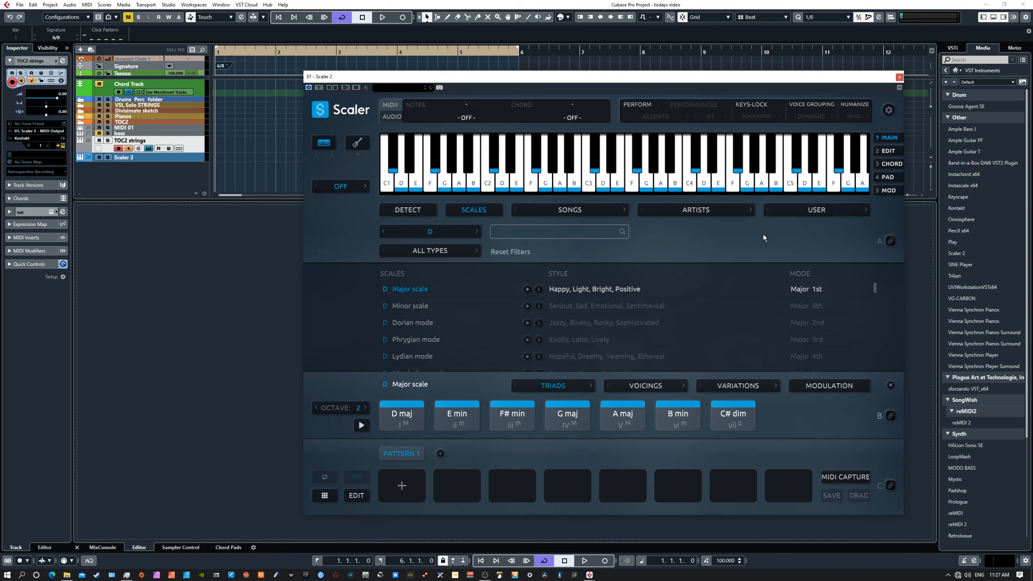
- Set the modulation preset to Neo-Riemannian and place the D maj chord as the source for harmonic transformations
click(890, 191)
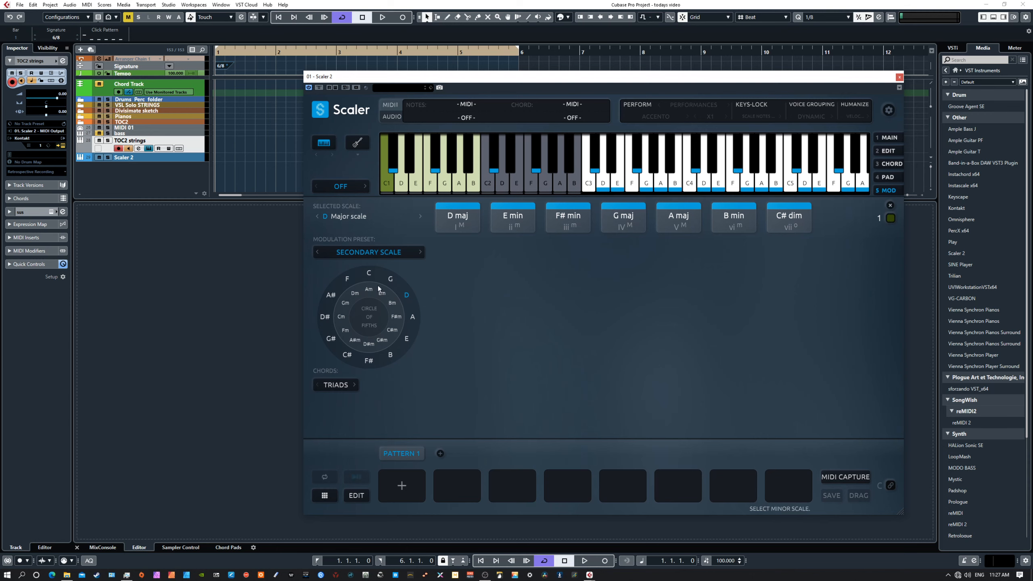
click(370, 255)
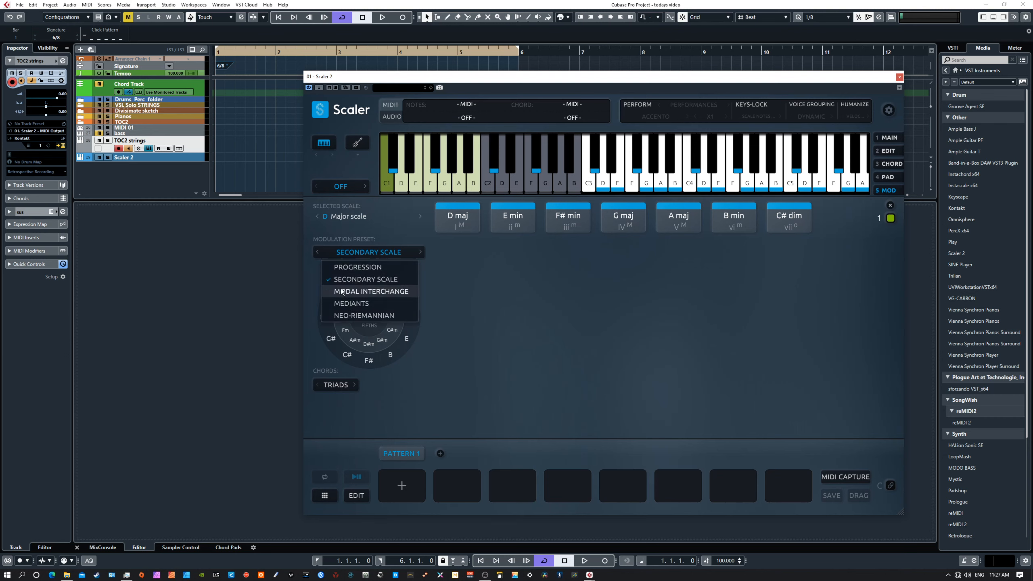
click(366, 318)
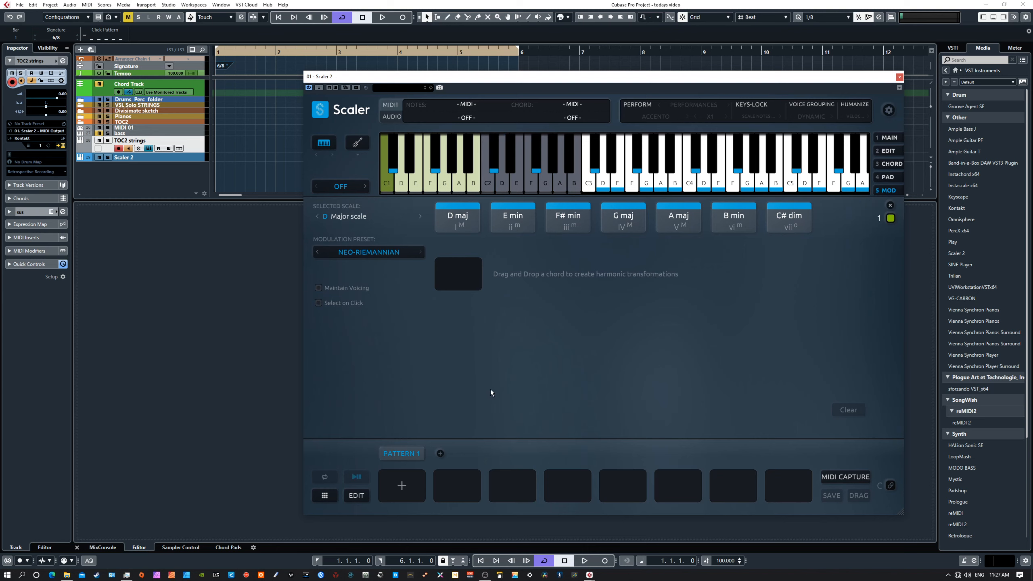
click(459, 224)
drag(470, 226, 459, 271)
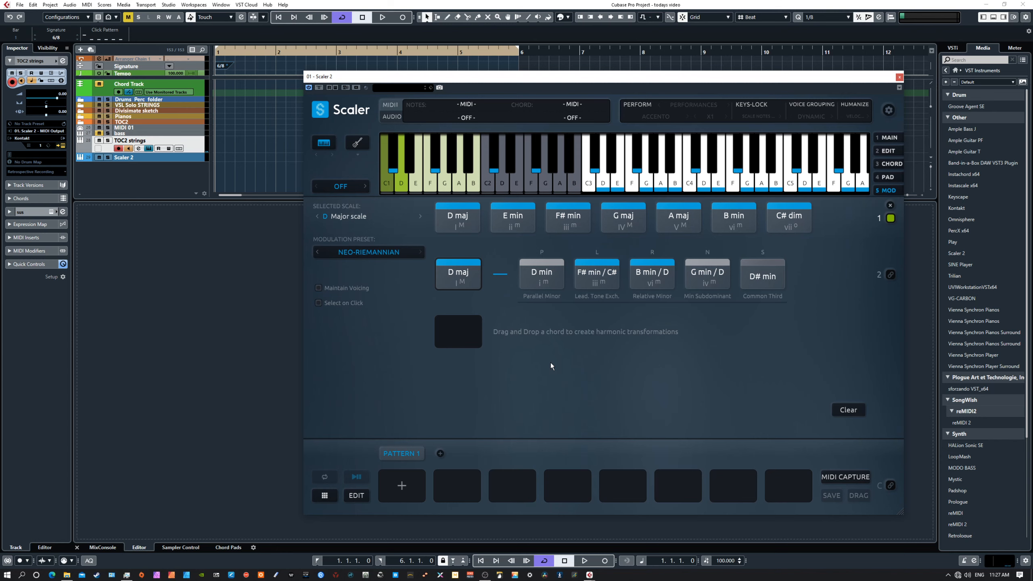
- Audition the source D maj chord against its D min and F# min / C# transformations
click(437, 272)
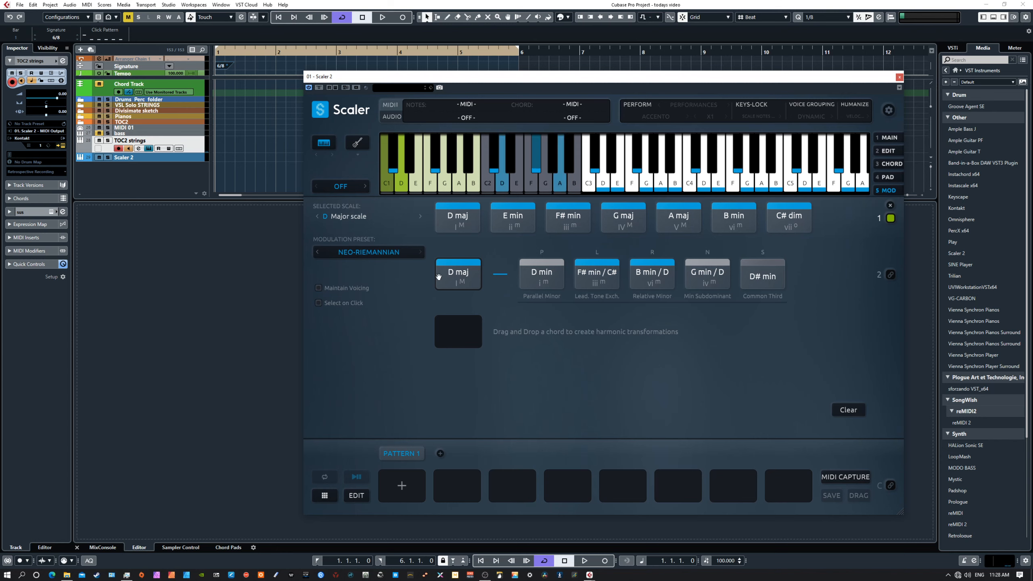
click(544, 281)
click(544, 281)
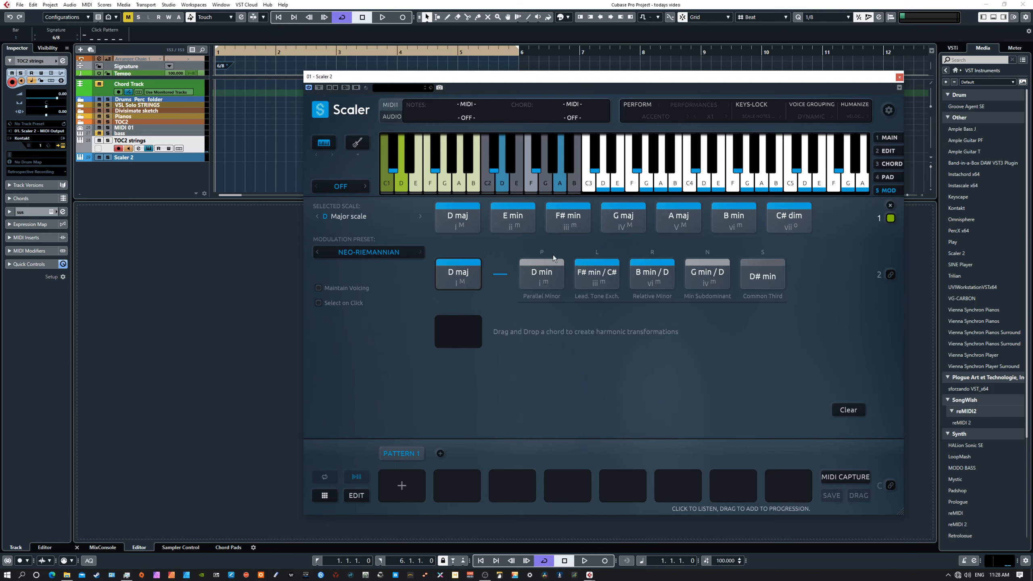
click(596, 280)
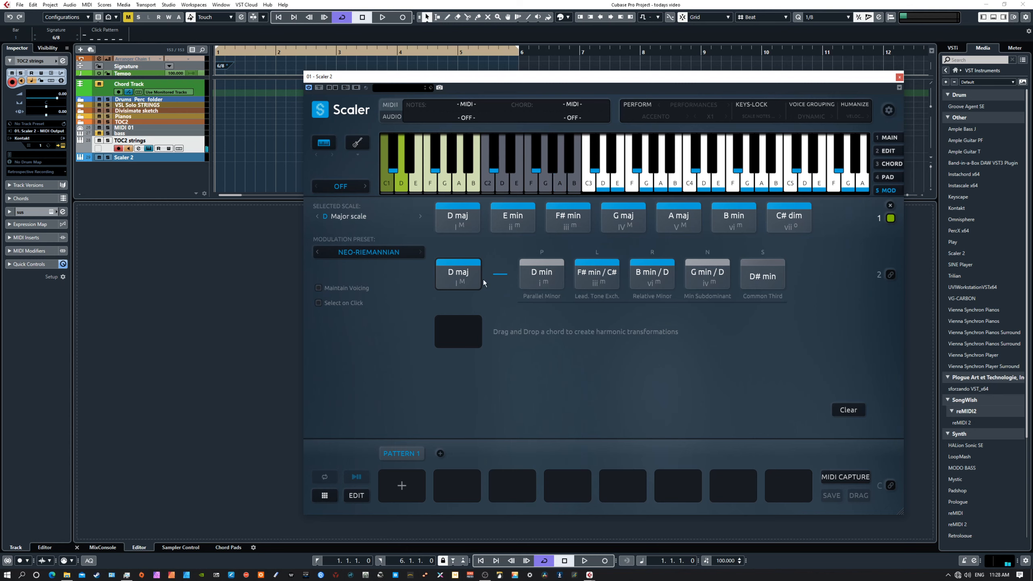
click(463, 277)
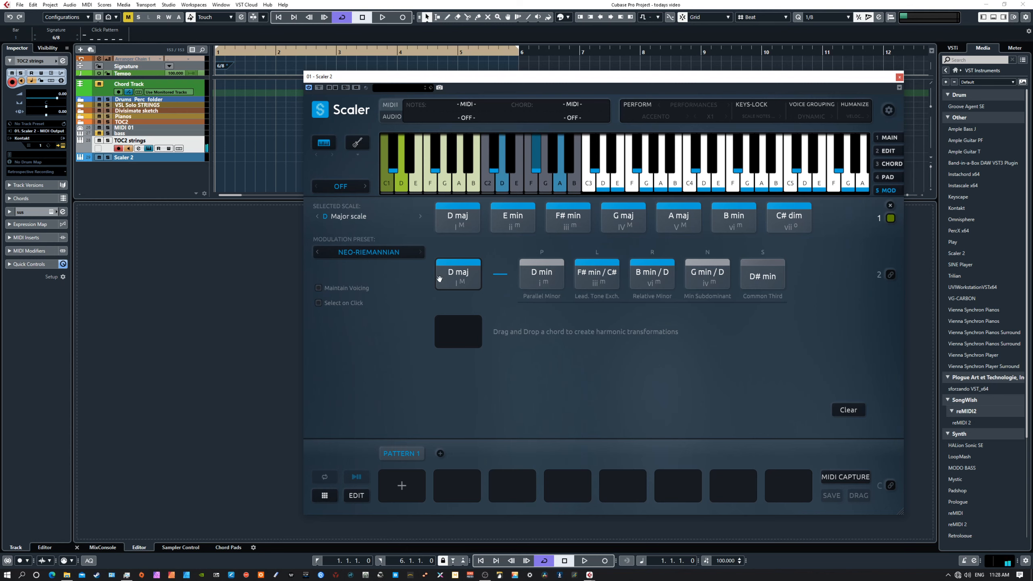
click(459, 276)
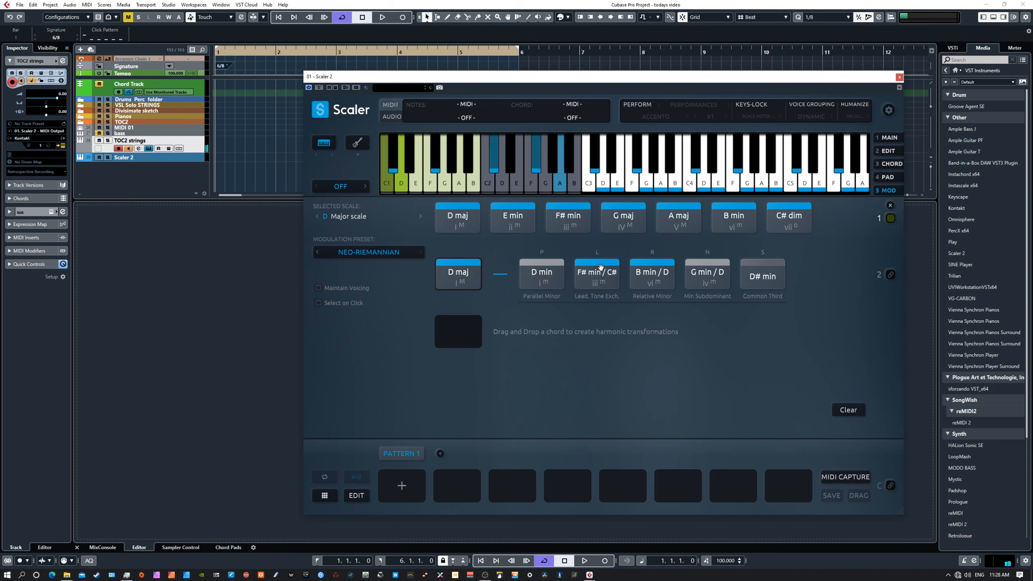
click(600, 280)
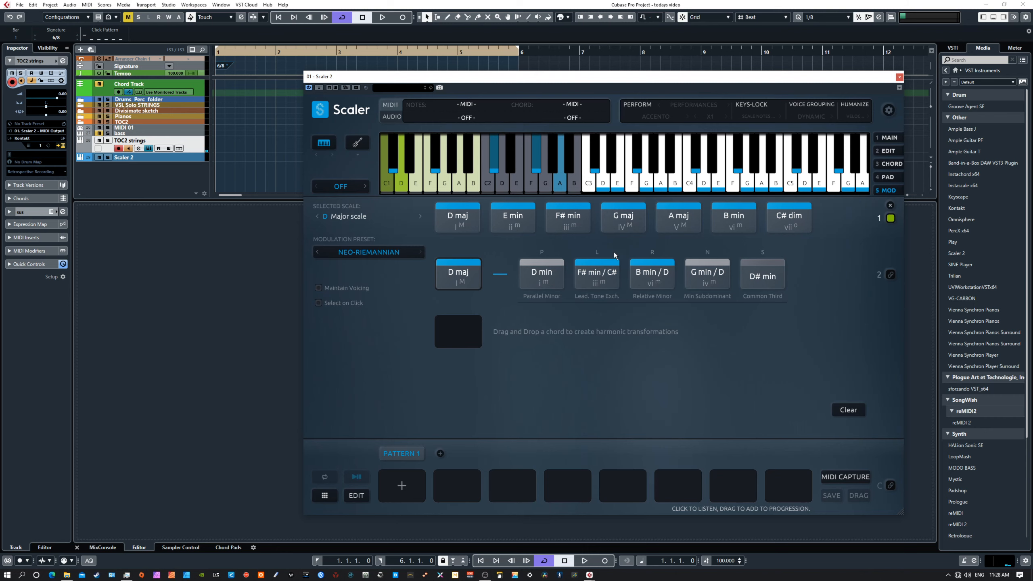
- Audition the B min / D, G min / D and D# min transformations of the D maj chord
click(652, 275)
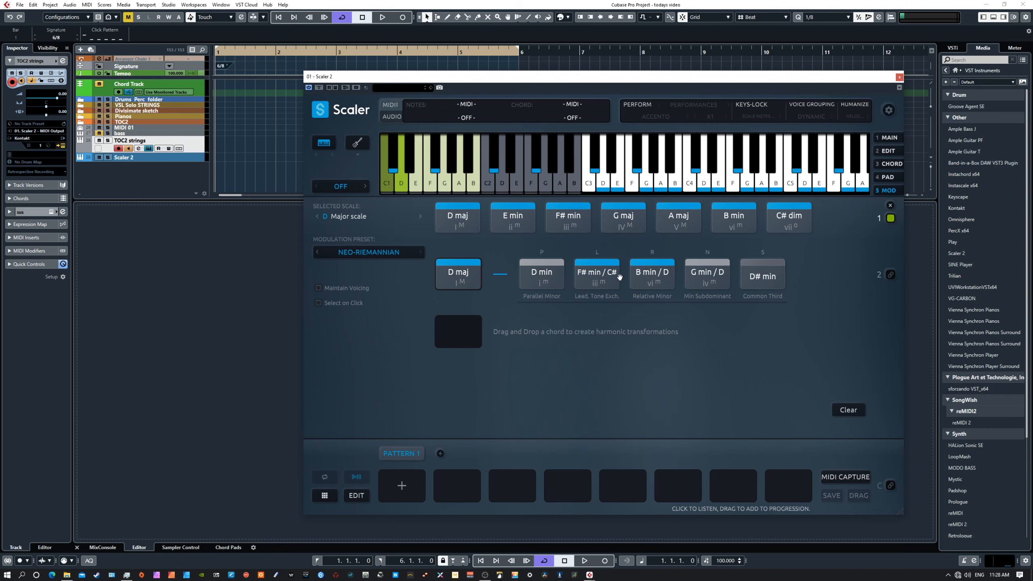
click(654, 276)
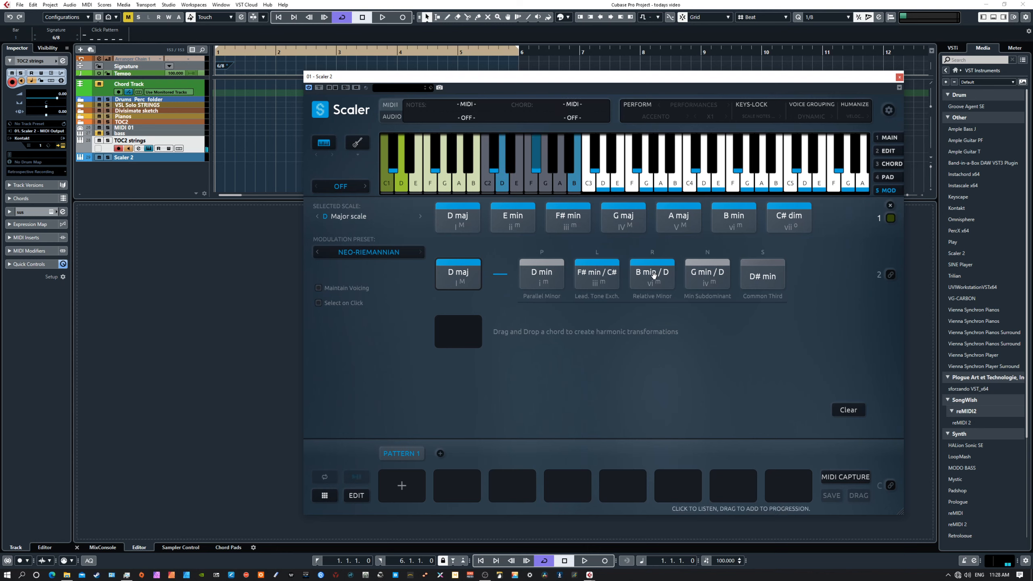
click(654, 275)
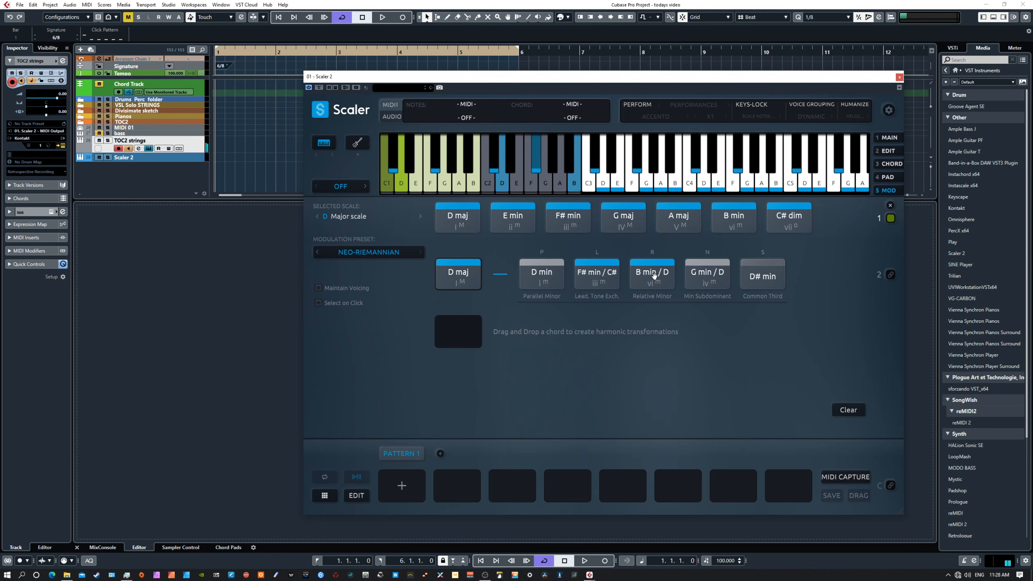
click(655, 278)
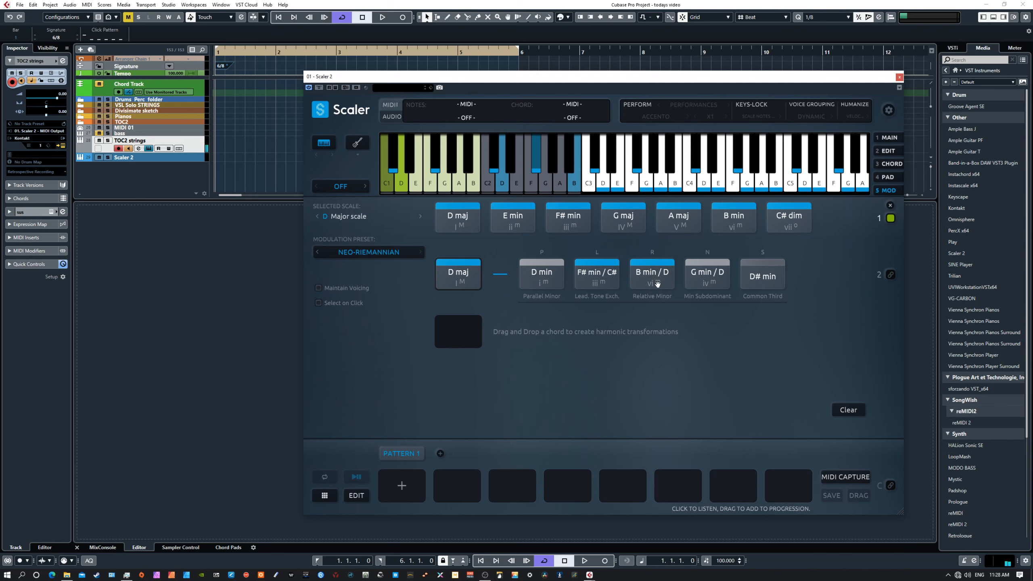
click(654, 279)
click(701, 279)
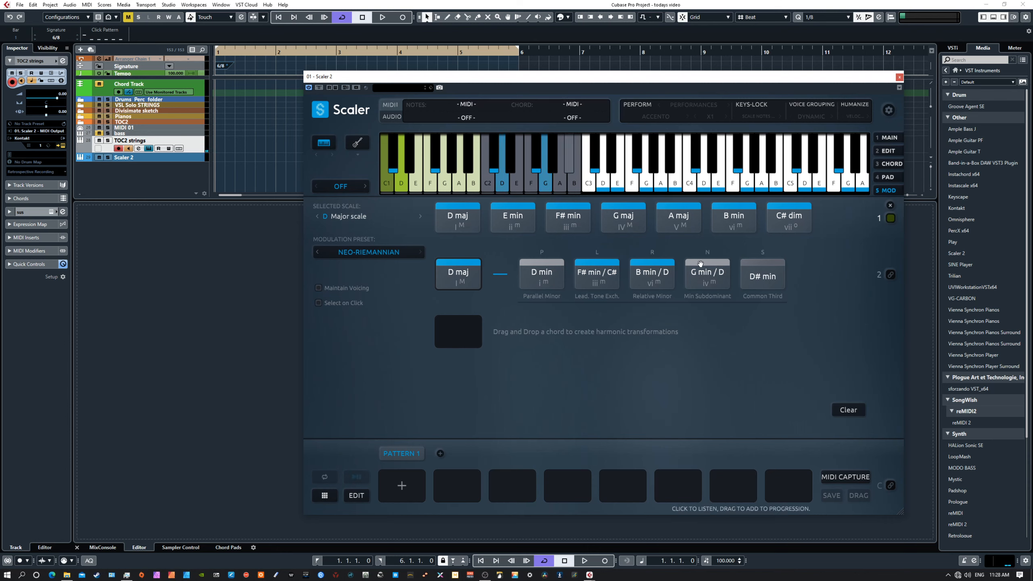
click(768, 276)
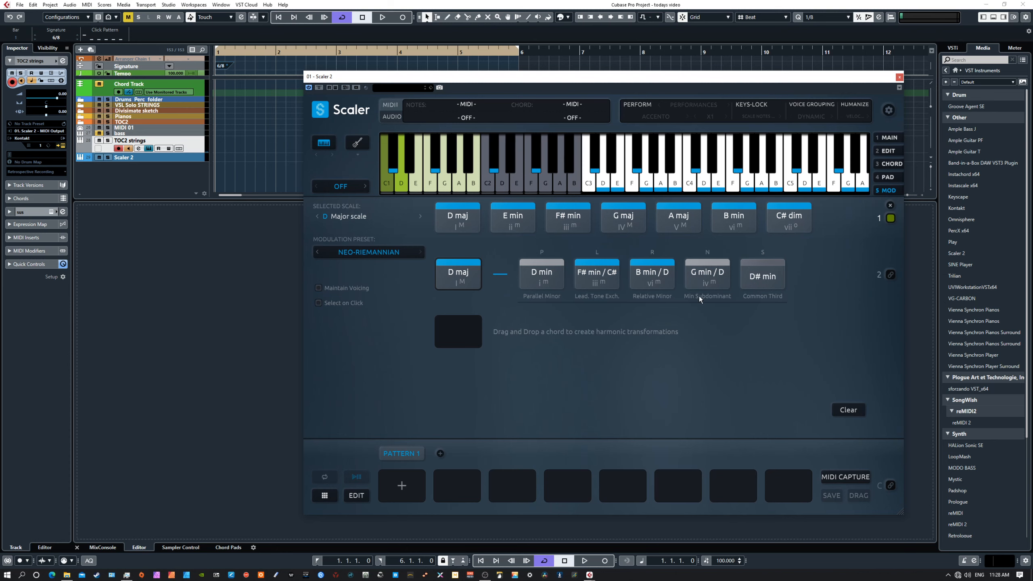
- Audition the chord sequence D maj, F# min / C#, G min / D
click(451, 276)
click(593, 276)
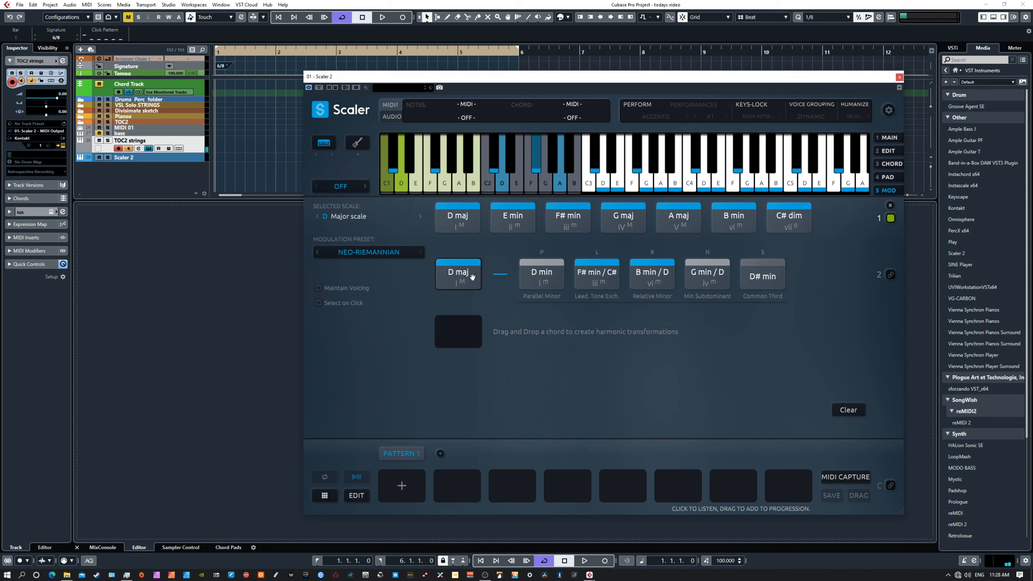
click(596, 280)
click(700, 274)
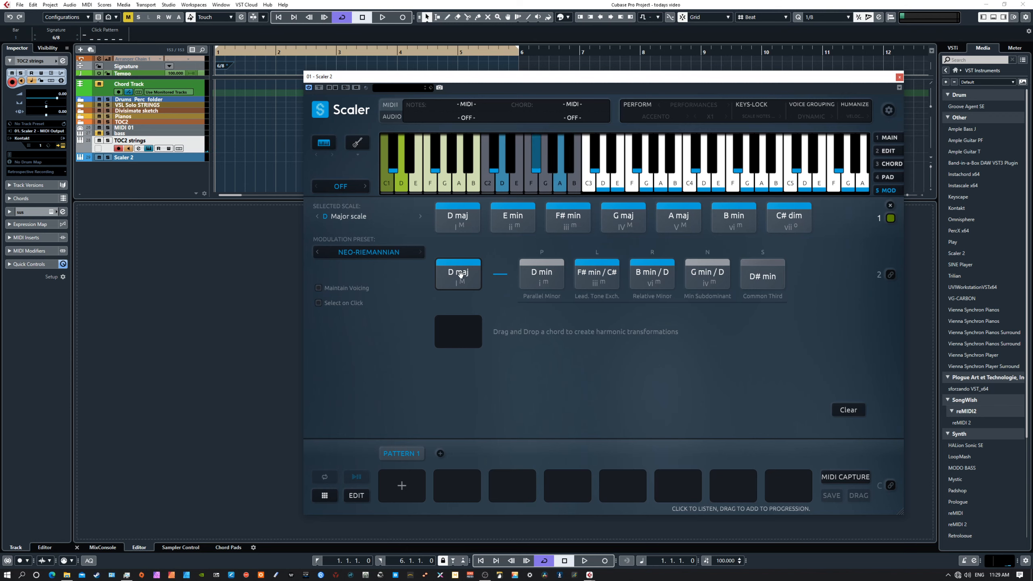
- Fill the first three slots of Pattern 1 with D maj, F# min / C# and G min / D
drag(459, 274, 403, 484)
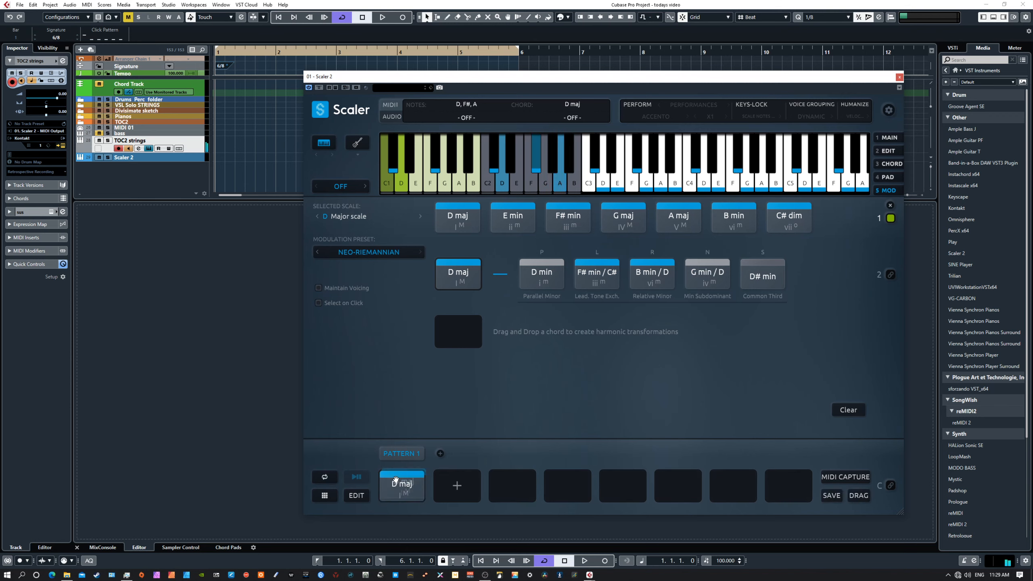
click(598, 278)
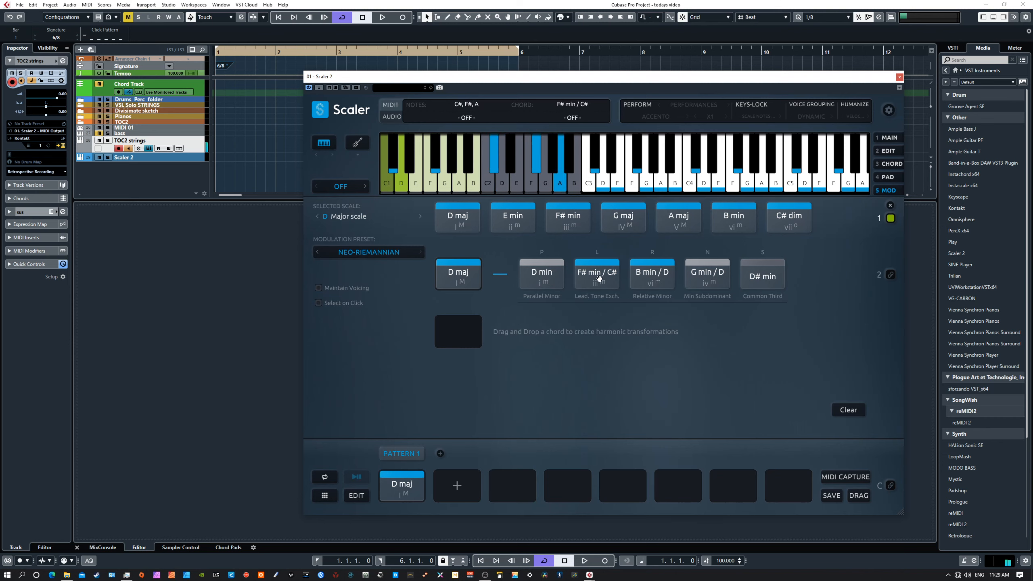
drag(598, 278, 449, 483)
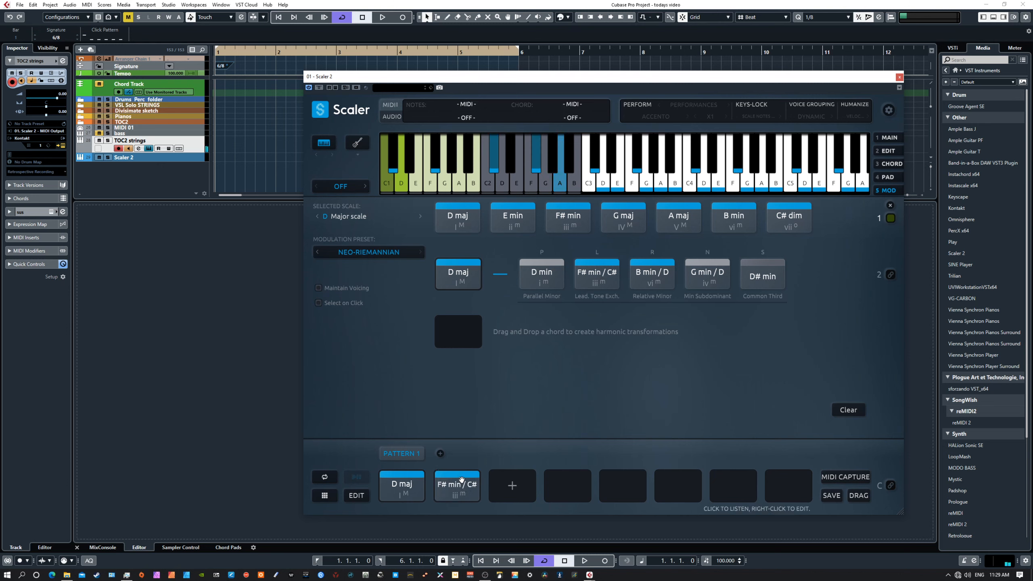
click(708, 276)
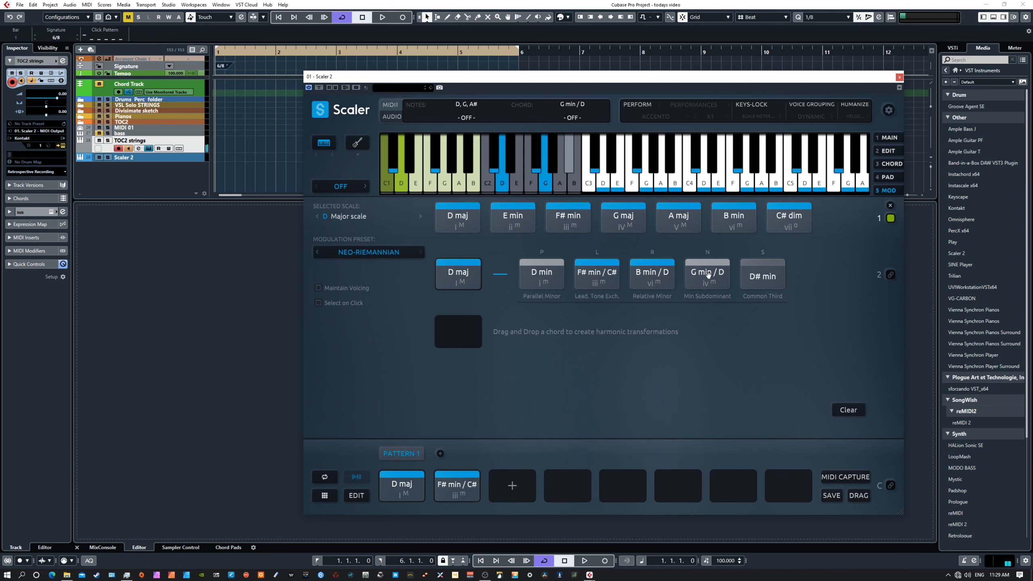
drag(708, 275, 506, 483)
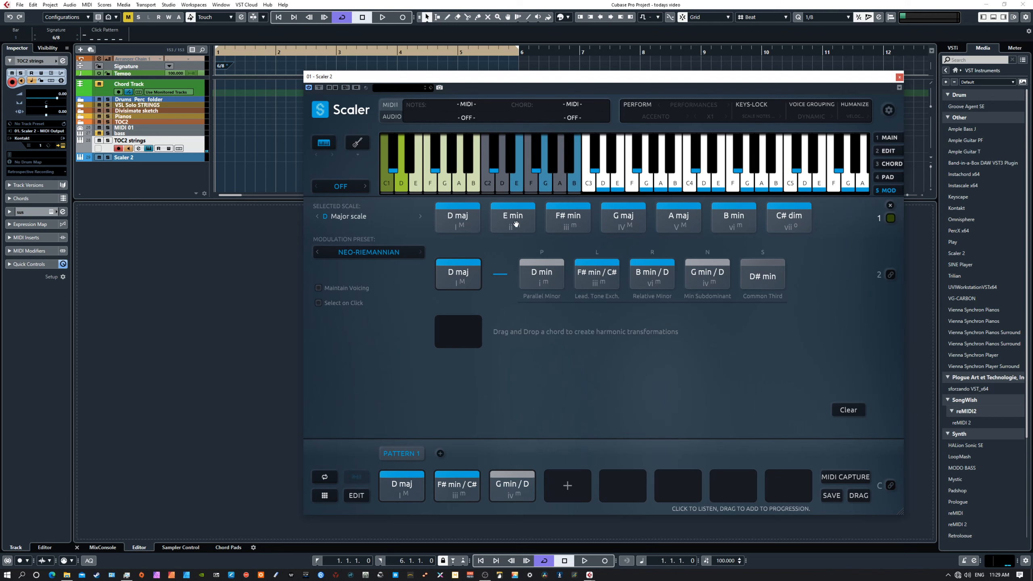
- Audition the A maj, G maj, F# min, E min and B min chords of the D Major scale
click(678, 226)
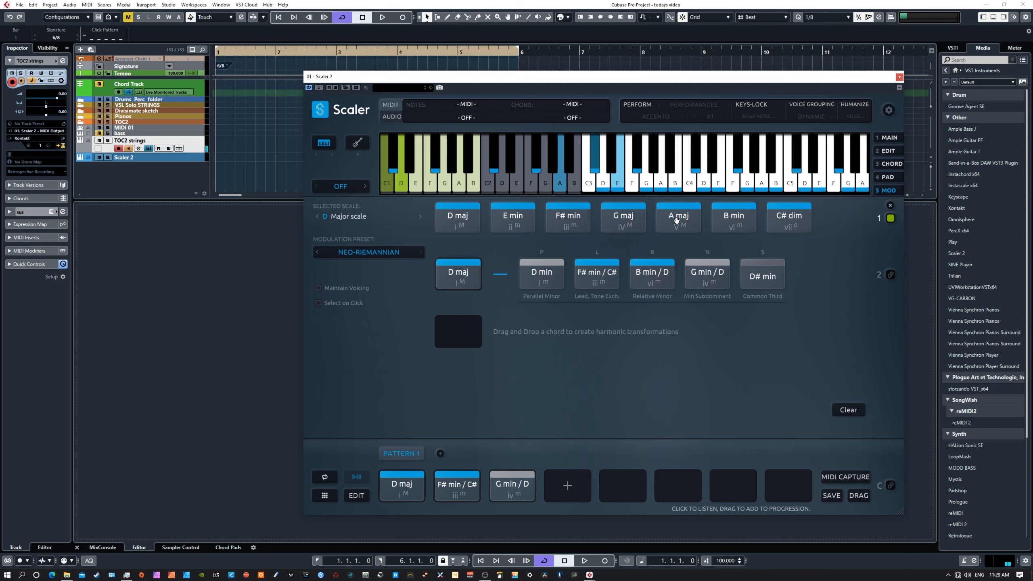
click(621, 220)
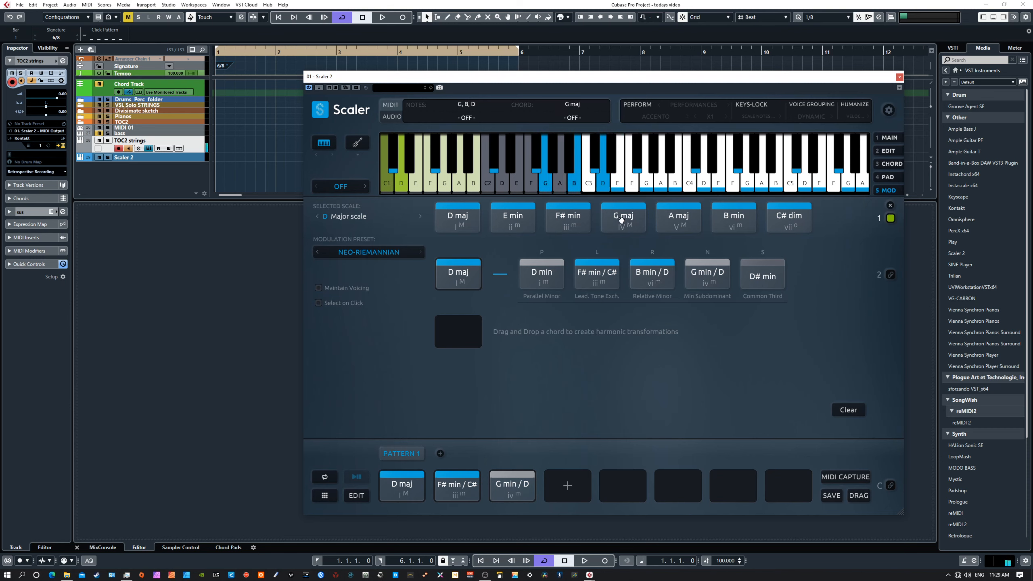
click(569, 222)
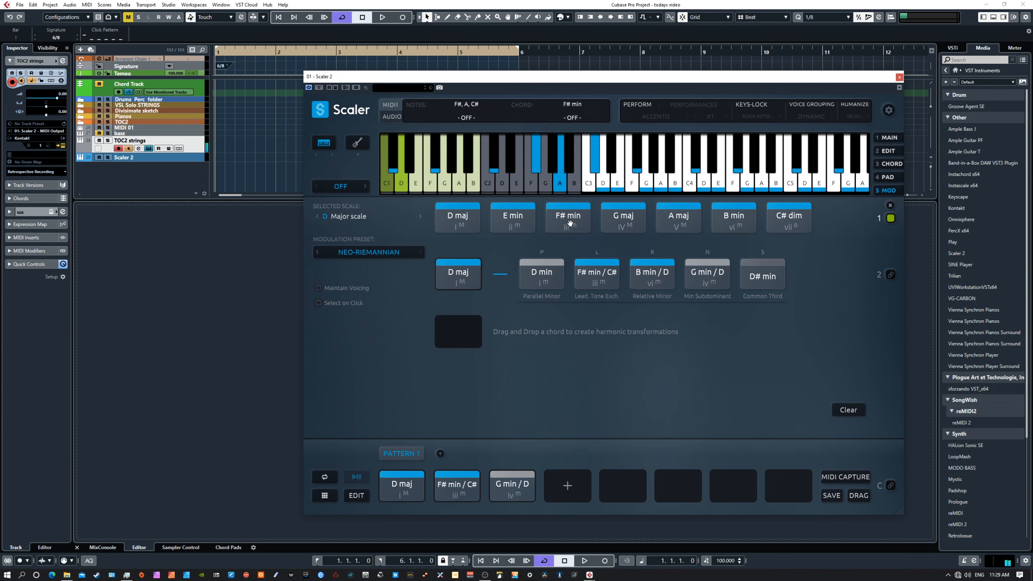
click(516, 219)
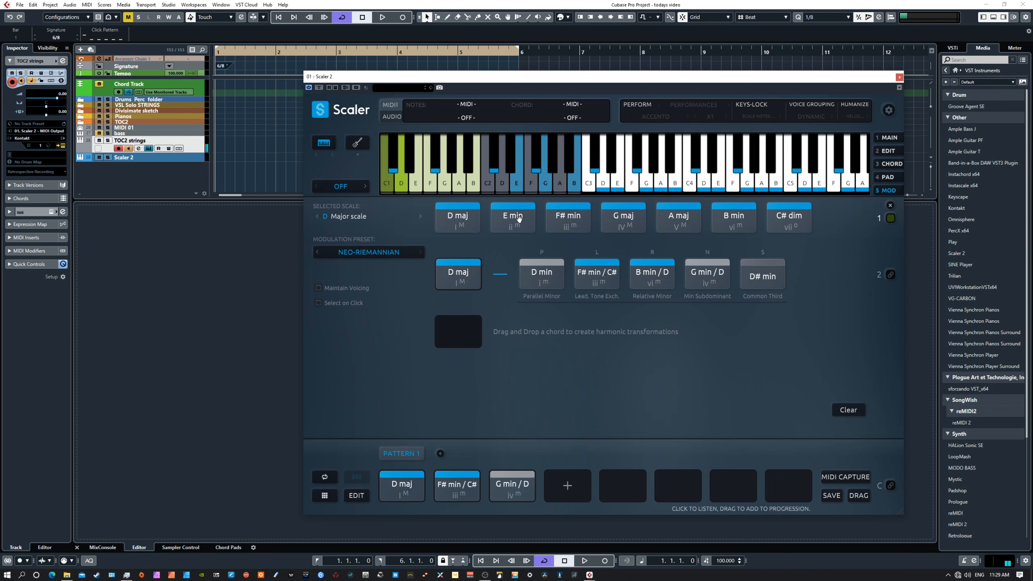
click(754, 223)
- Place D# min as the second source for harmonic transformations and audition its B maj / D# transformation
click(755, 276)
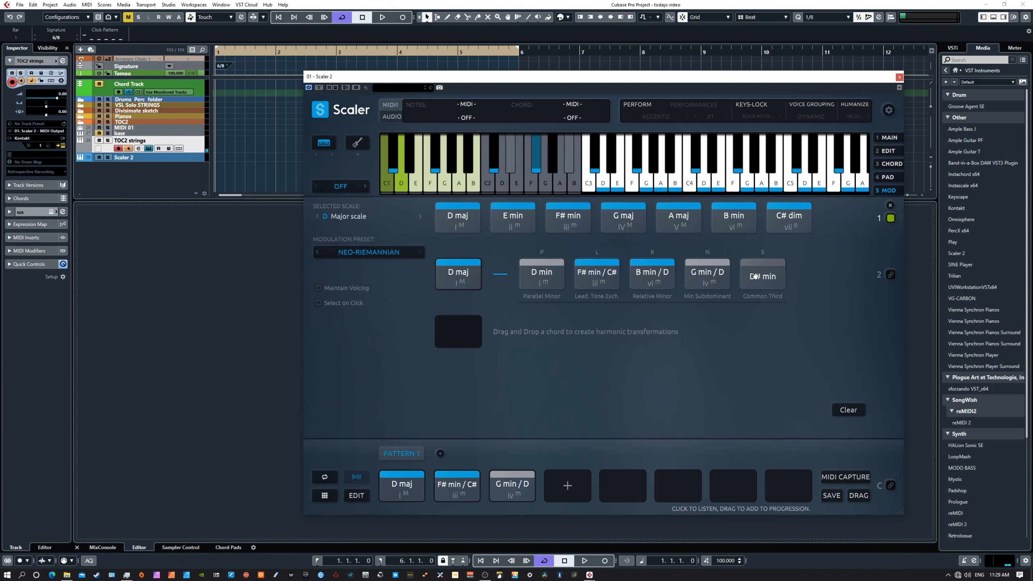
drag(755, 276, 460, 333)
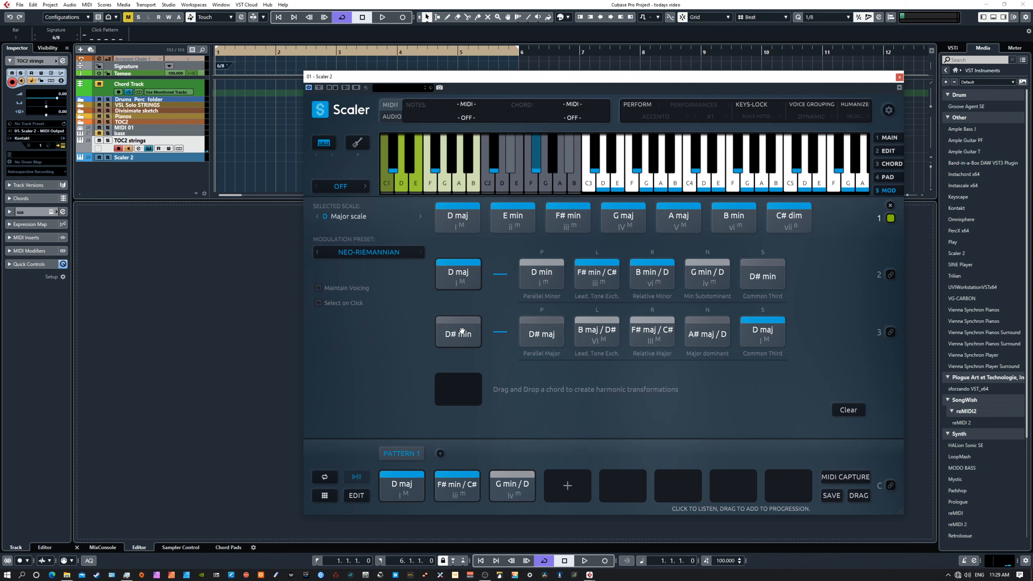
click(597, 338)
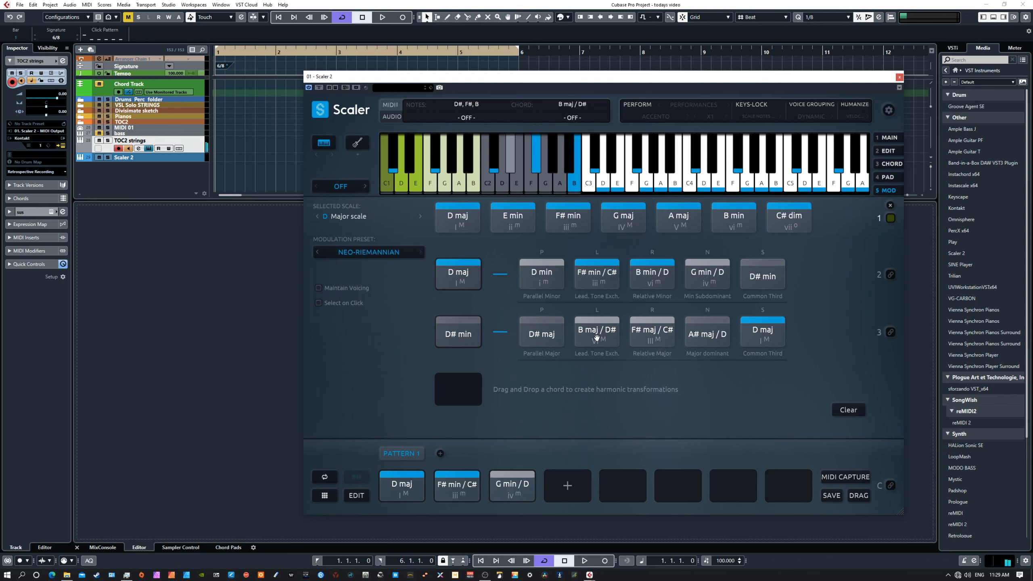
- Audition the three Pattern 1 chords followed by B maj / D# from the D# min transformations
click(422, 491)
click(449, 489)
click(503, 484)
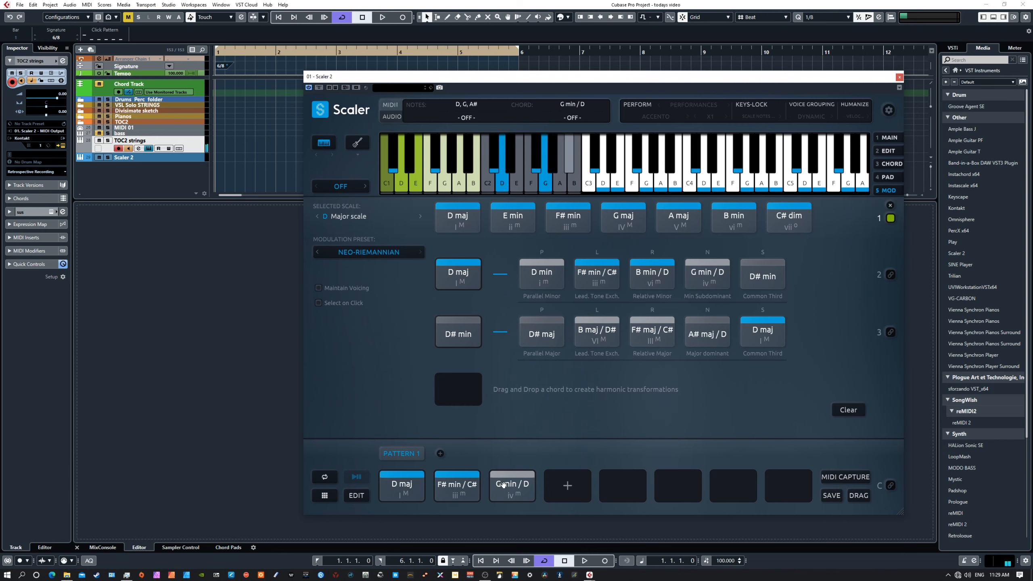
click(610, 330)
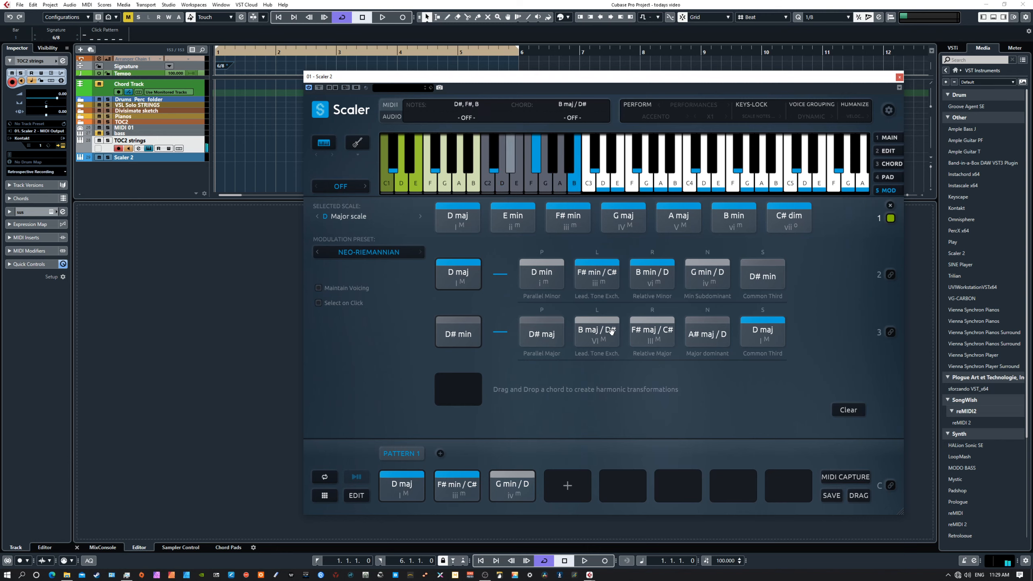
- Audition the F# maj / C# transformation of D# min and add it as the fourth chord of Pattern 1
click(658, 336)
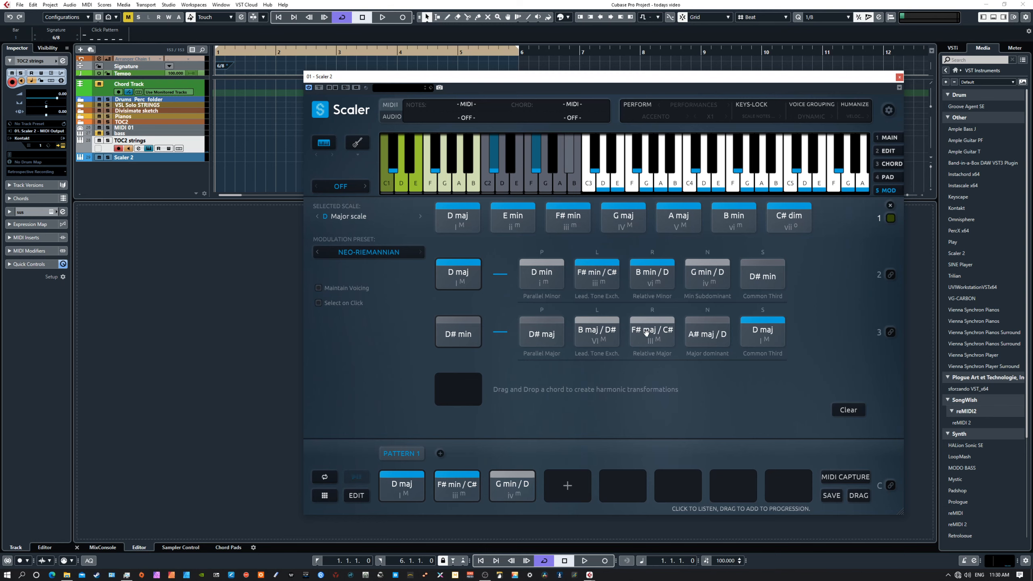
click(649, 332)
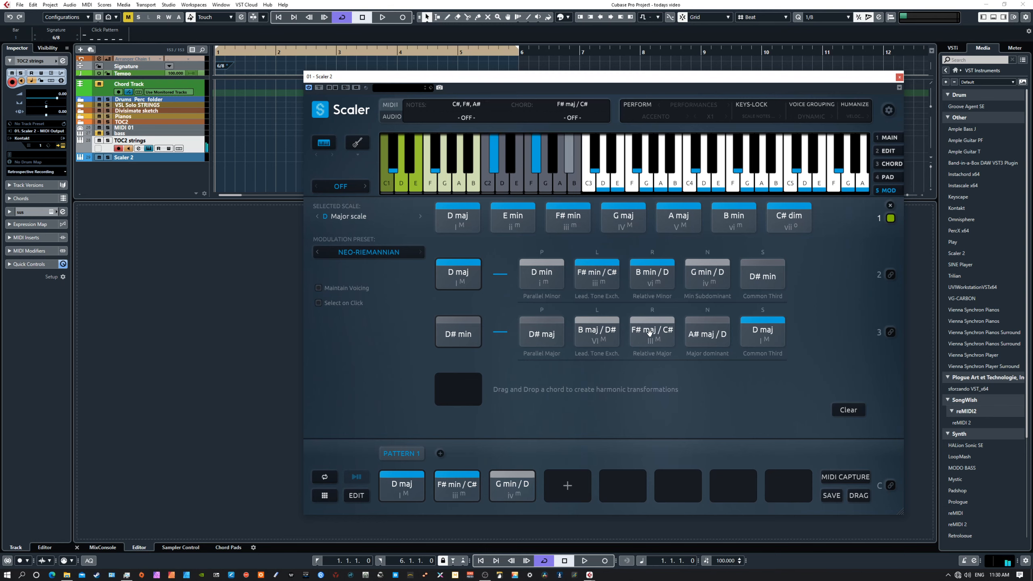
drag(650, 332, 569, 484)
- Audition the D maj transformation of D# min, followed by B min, A maj, F# min and D maj from the scale
click(761, 332)
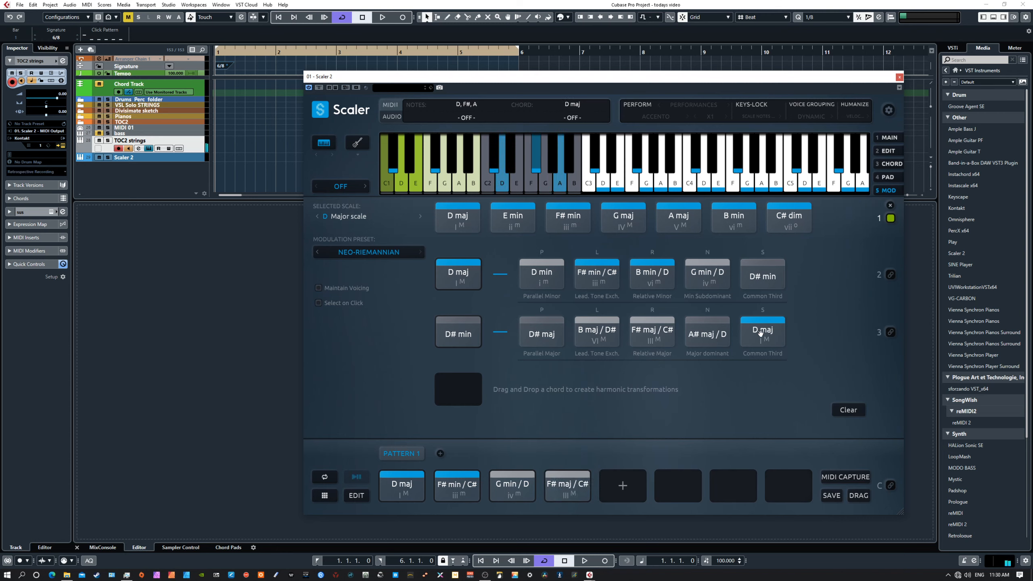
click(735, 217)
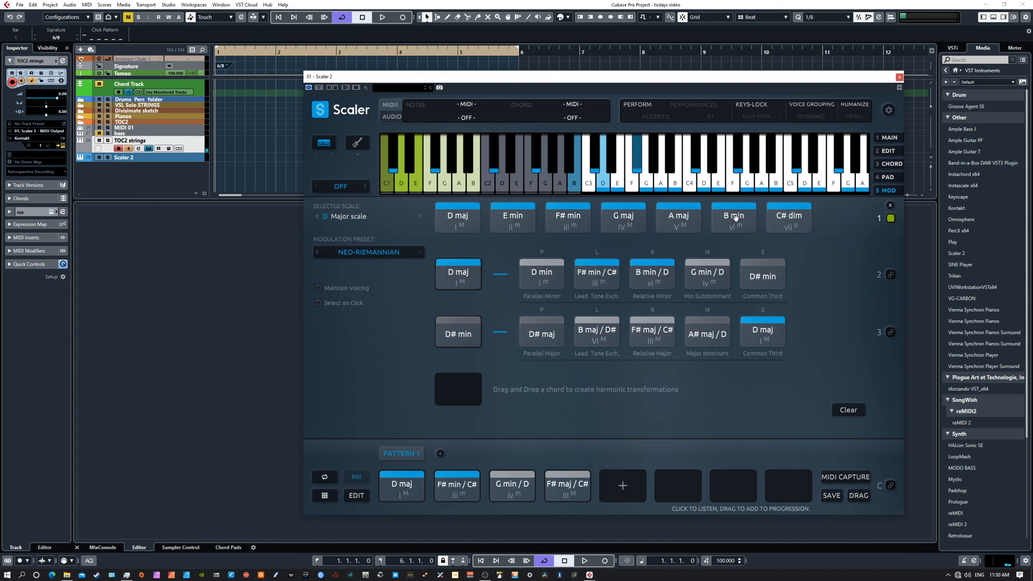
click(678, 218)
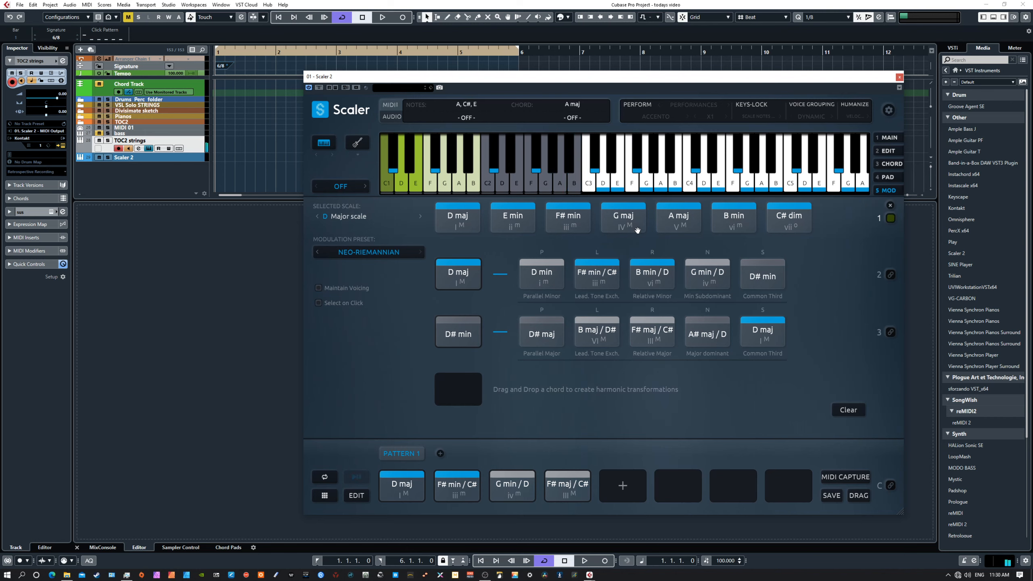
click(568, 221)
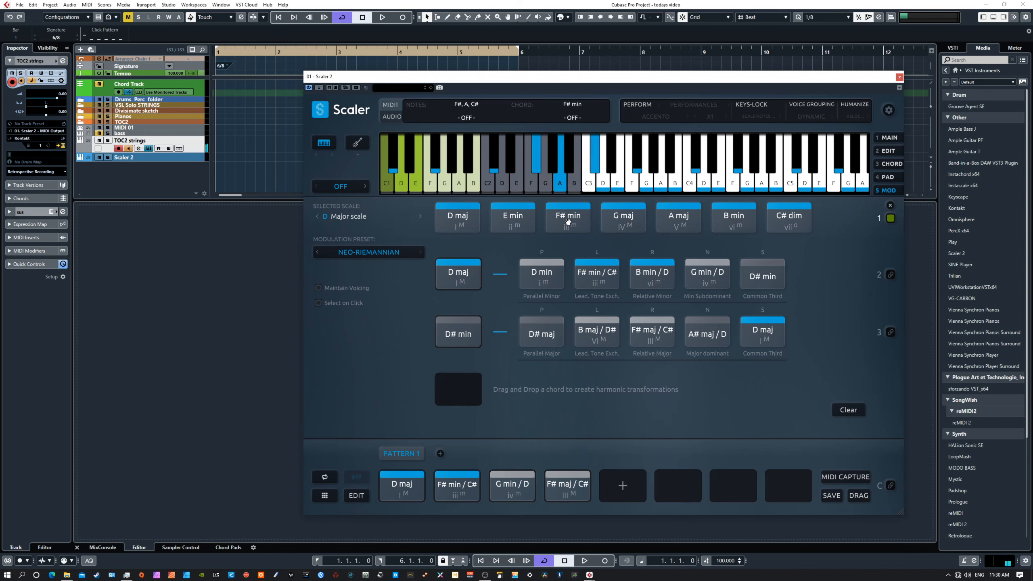
click(465, 222)
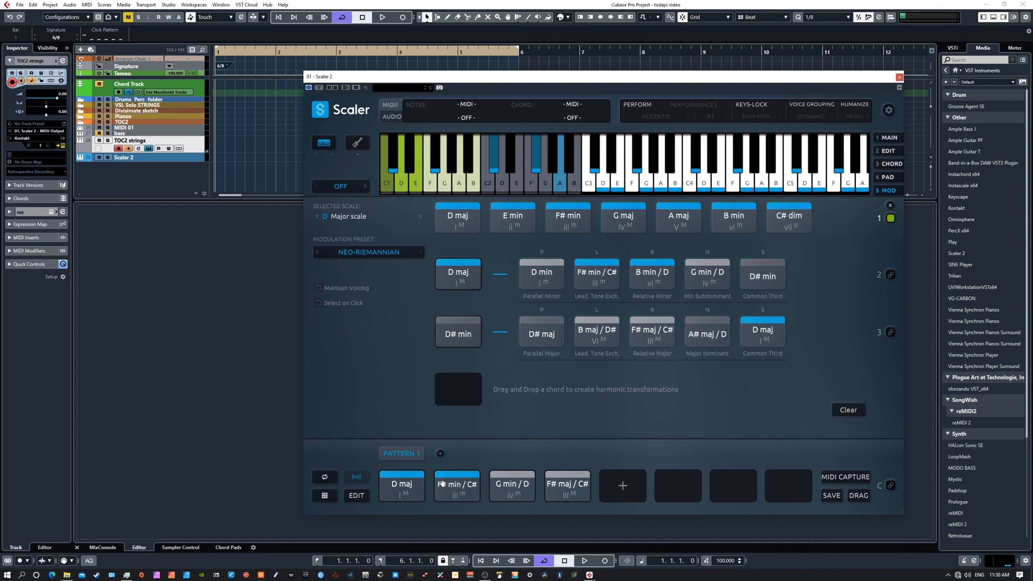
- Audition the four-chord progression in Pattern 1, comparing the moves from F# min / C# and G min / D to F# maj / C#
click(405, 487)
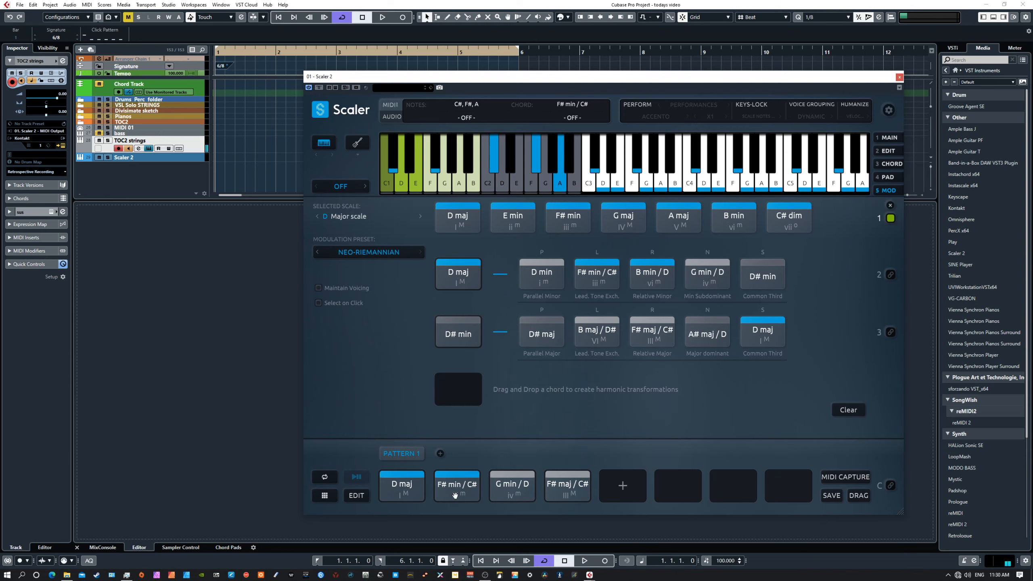
click(508, 486)
click(558, 485)
click(453, 487)
click(551, 484)
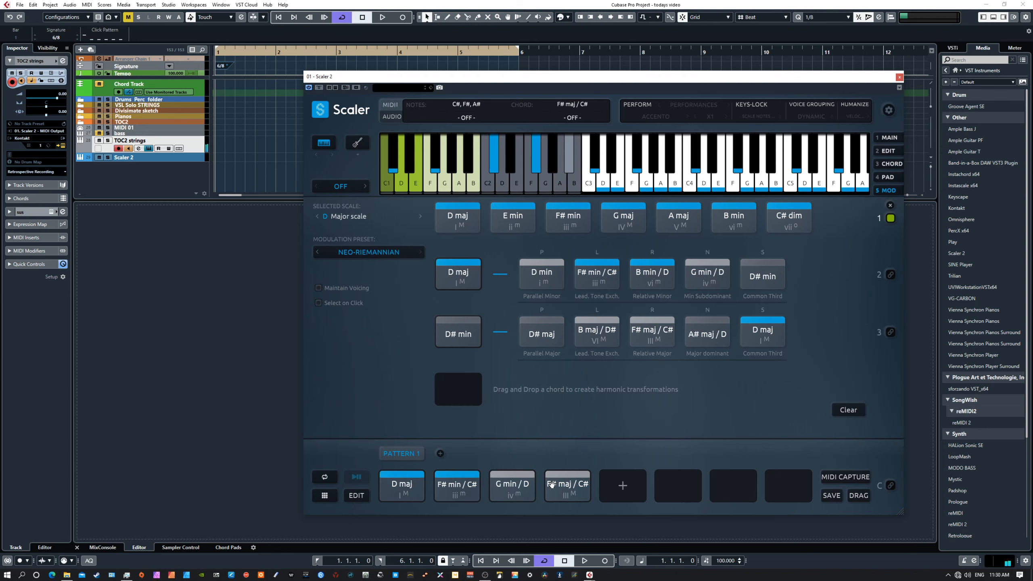
click(524, 485)
click(554, 487)
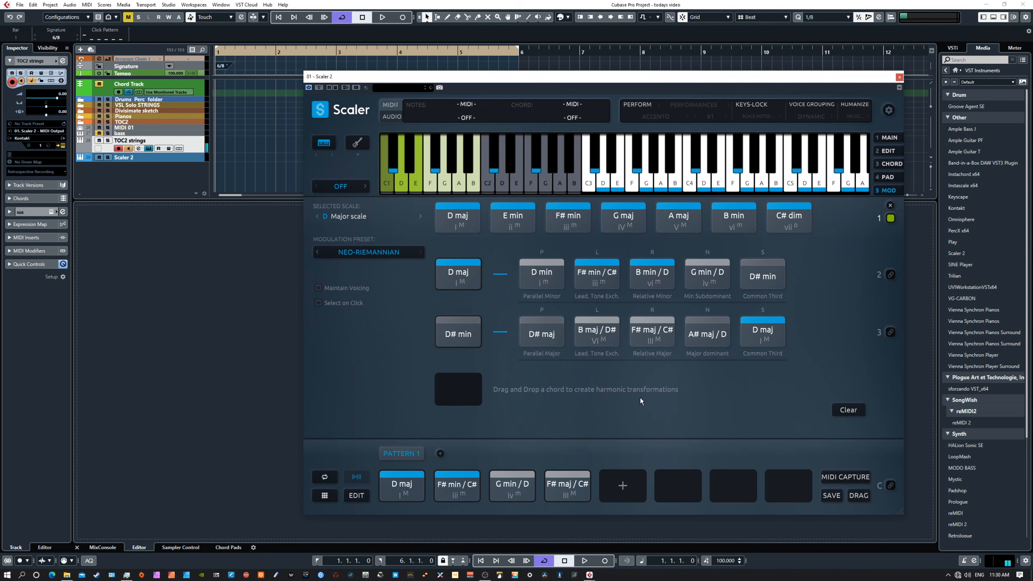
- Audition candidate chords and place E min from the D Major scale as the third source for harmonic transformations
click(610, 340)
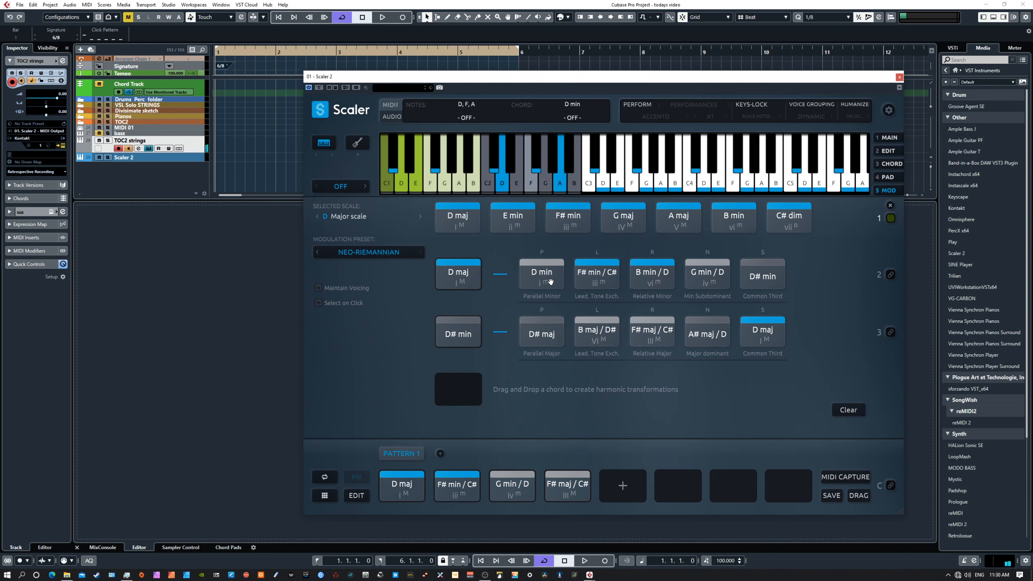
click(588, 273)
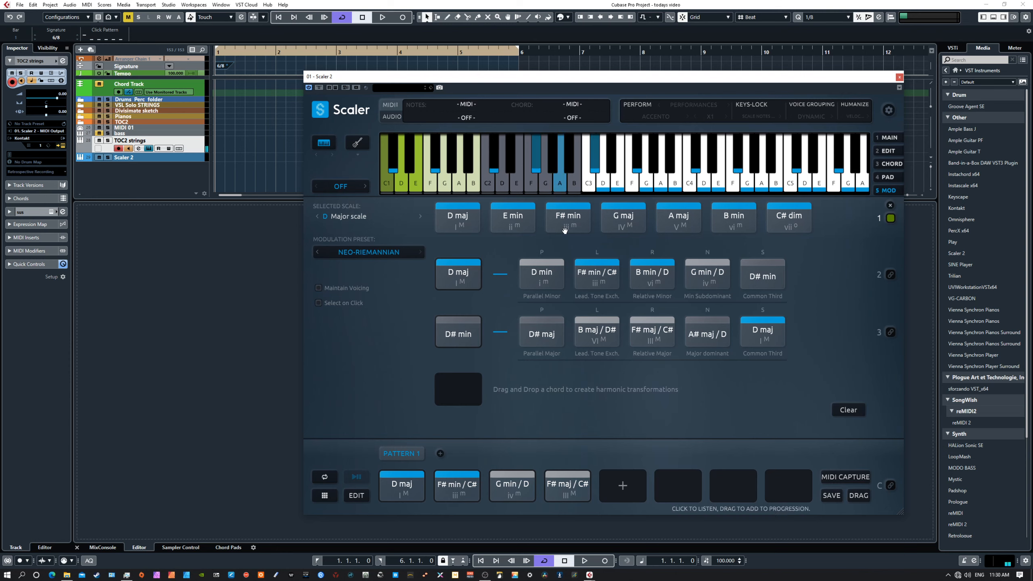
click(518, 219)
drag(518, 219, 458, 389)
- Audition the G maj / D transformation of E min and add it as the fifth chord of Pattern 1
click(643, 391)
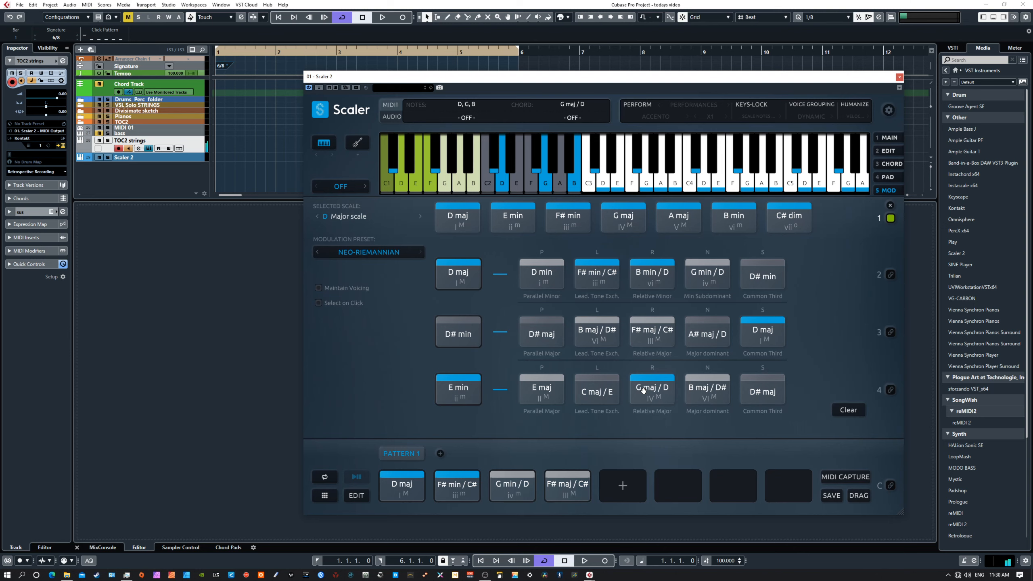
click(649, 391)
drag(649, 391, 622, 485)
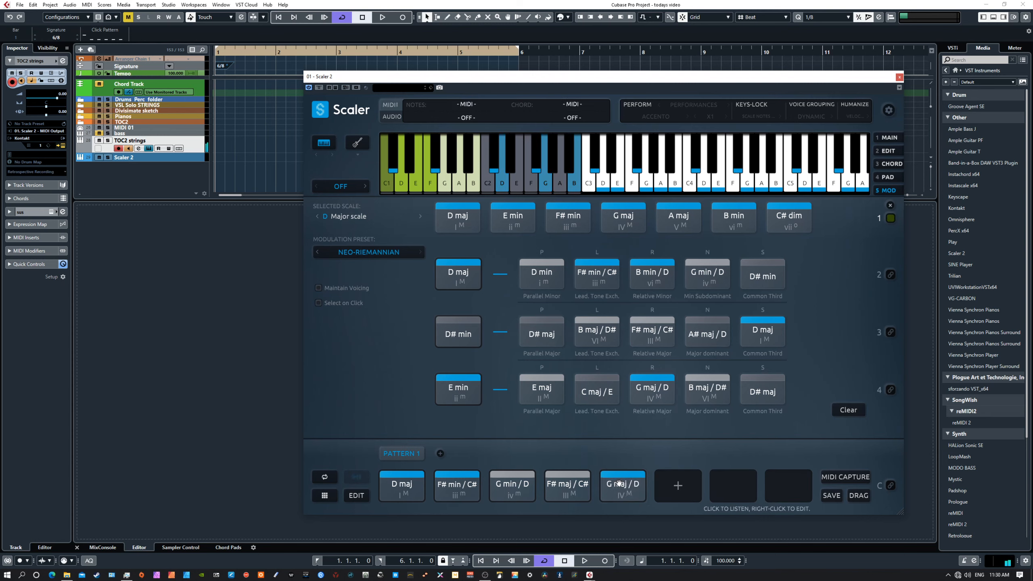
- Audition all five chords of Pattern 1 in order, from D maj to G maj / D
click(411, 484)
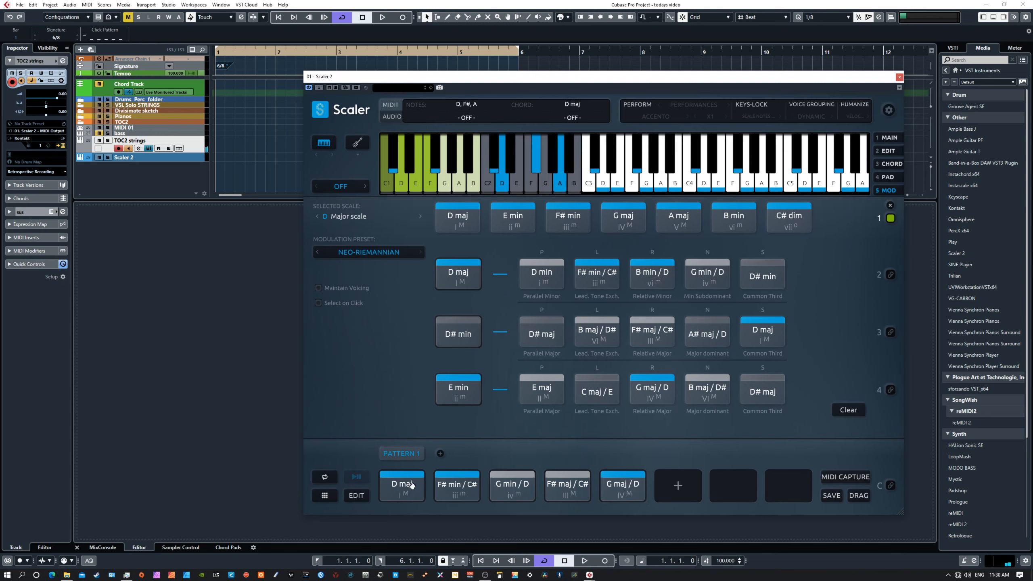
click(457, 484)
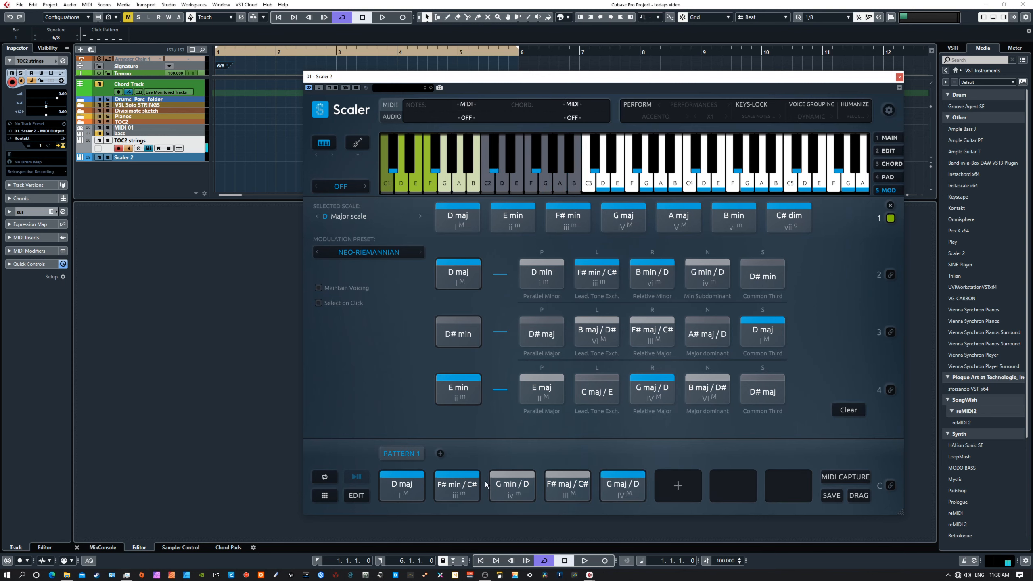
click(504, 481)
click(551, 484)
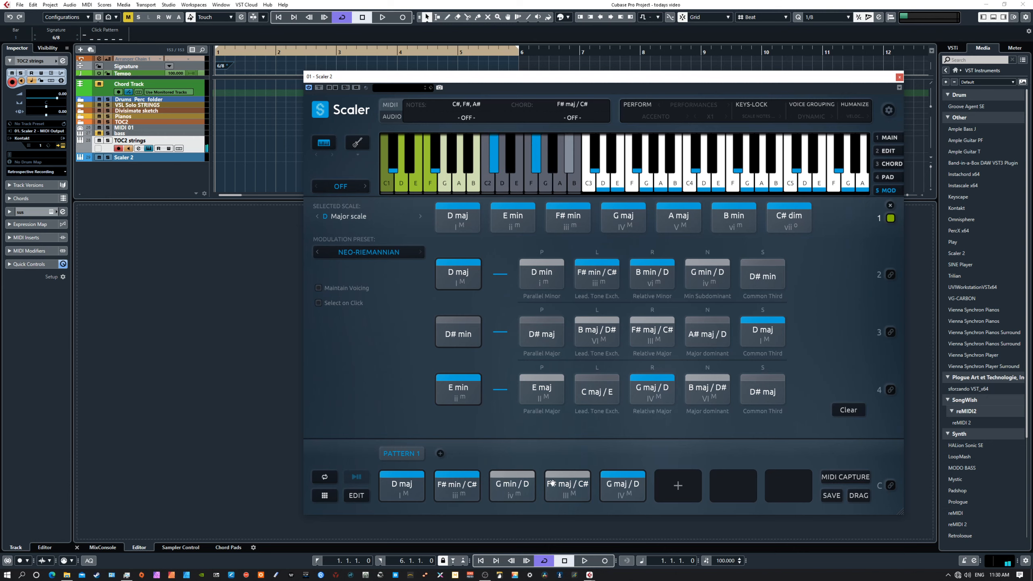
click(614, 483)
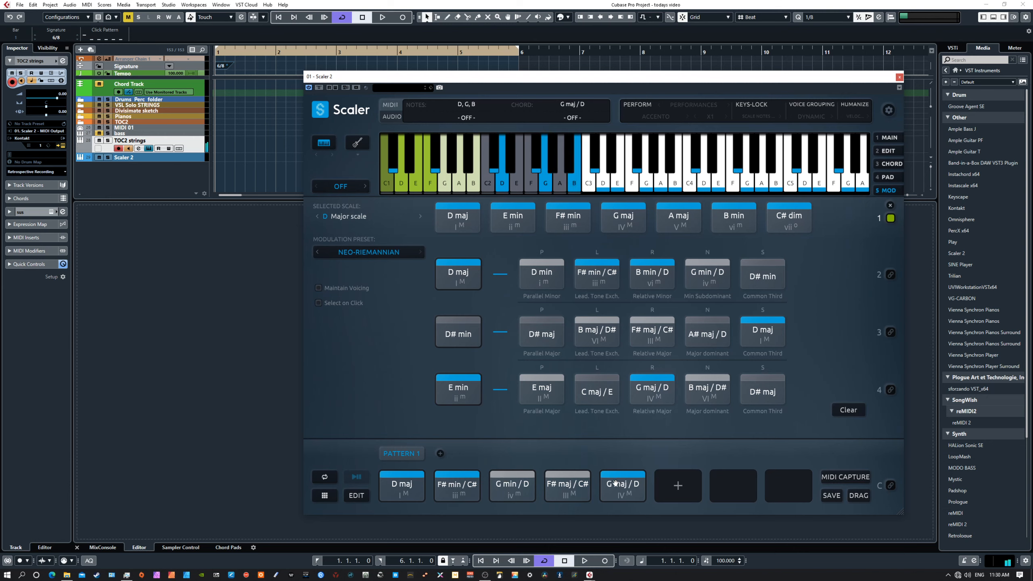
- Audition the D maj common-third transformation of D# min and add it as the sixth chord of Pattern 1
click(759, 336)
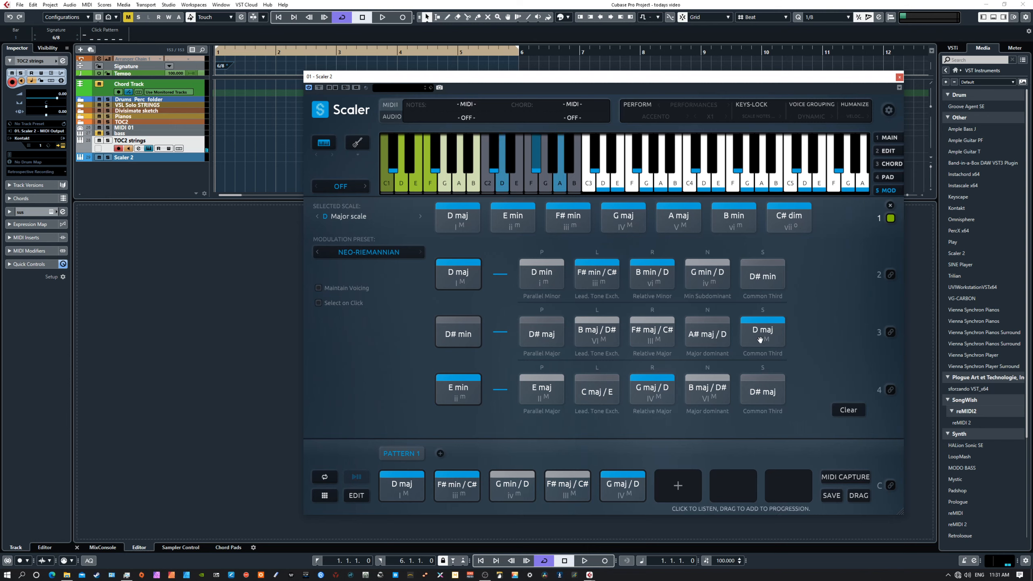
right_click(761, 332)
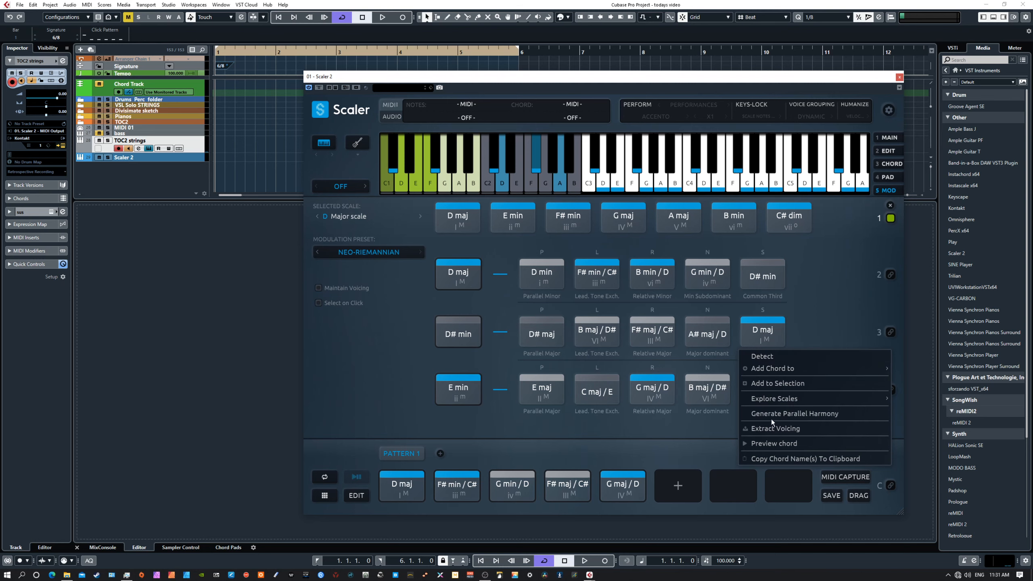
mouse_move(769, 400)
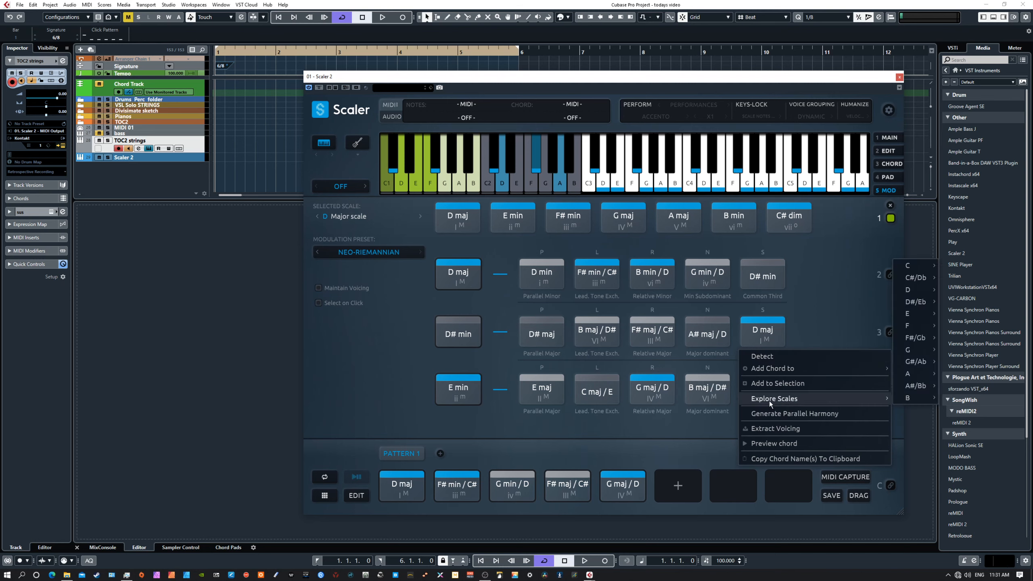
click(769, 333)
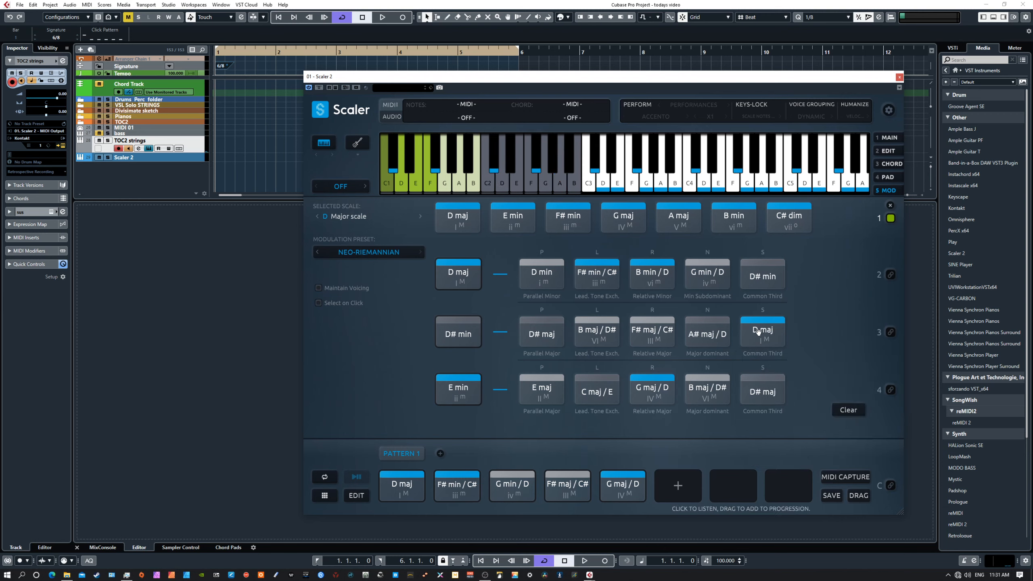
drag(758, 330, 677, 482)
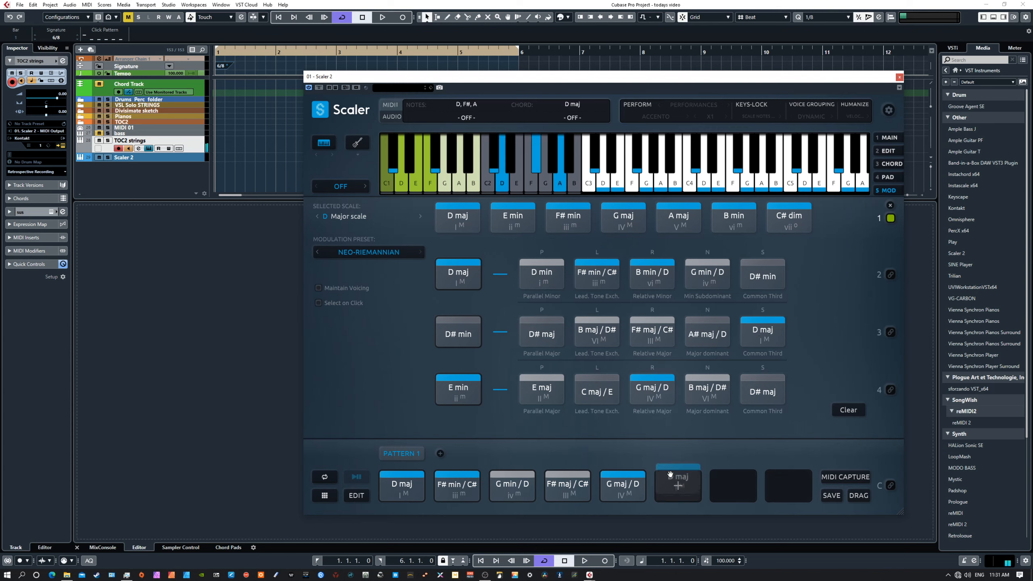
- Audition the six-chord progression in Pattern 1 in order, from the opening D maj to the closing D maj
click(455, 477)
click(403, 492)
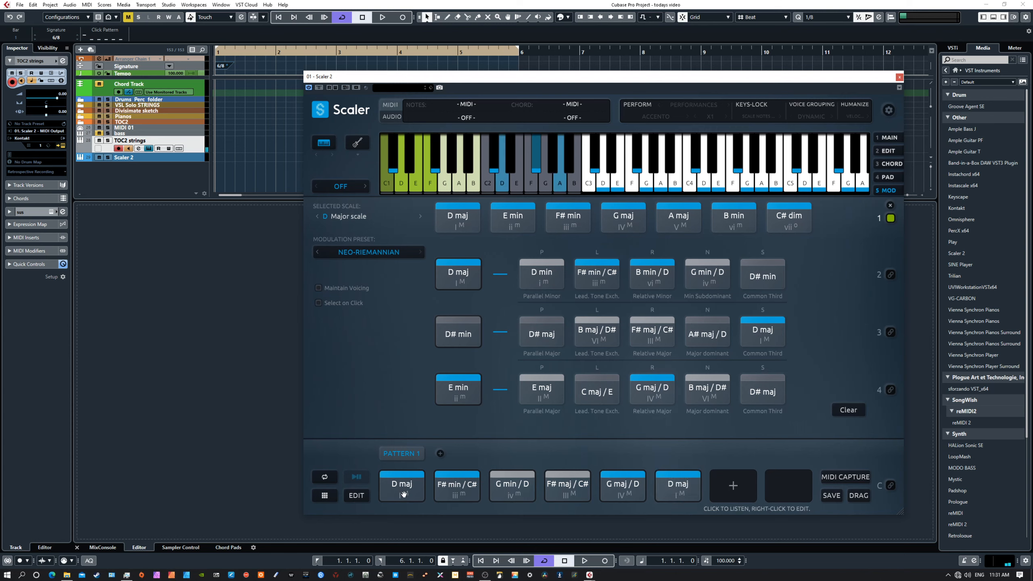
click(403, 490)
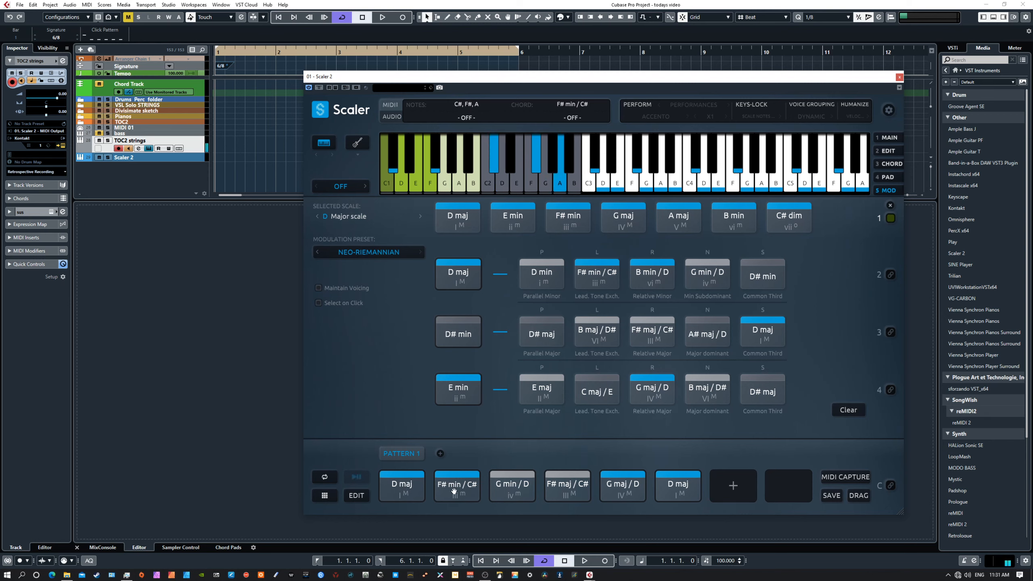
click(569, 486)
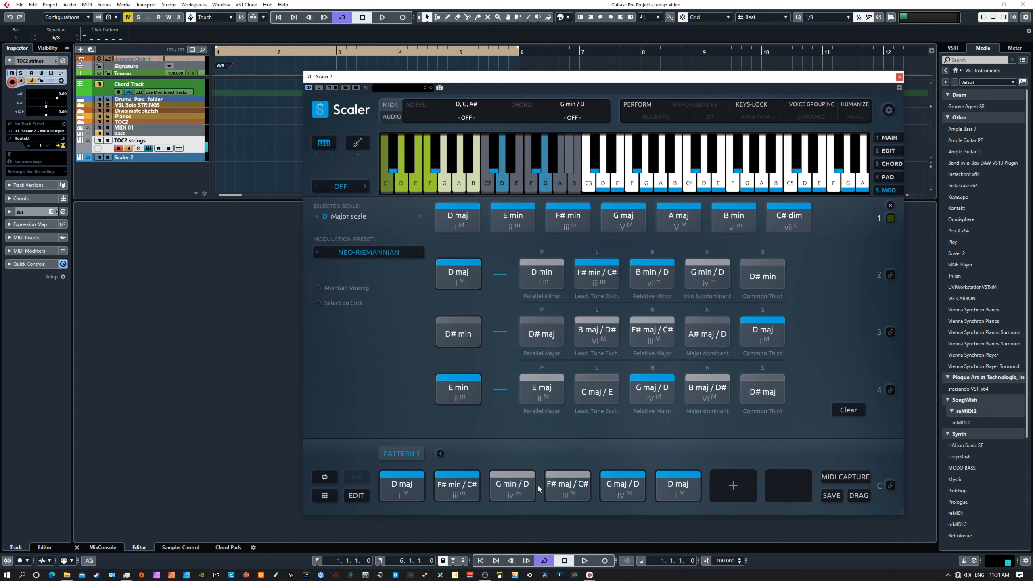
click(619, 482)
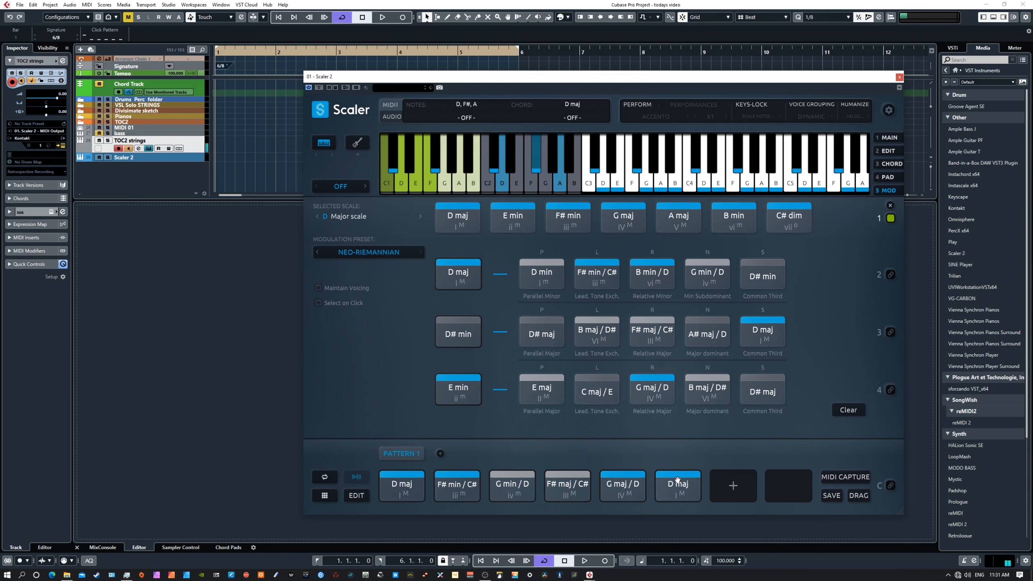
click(455, 485)
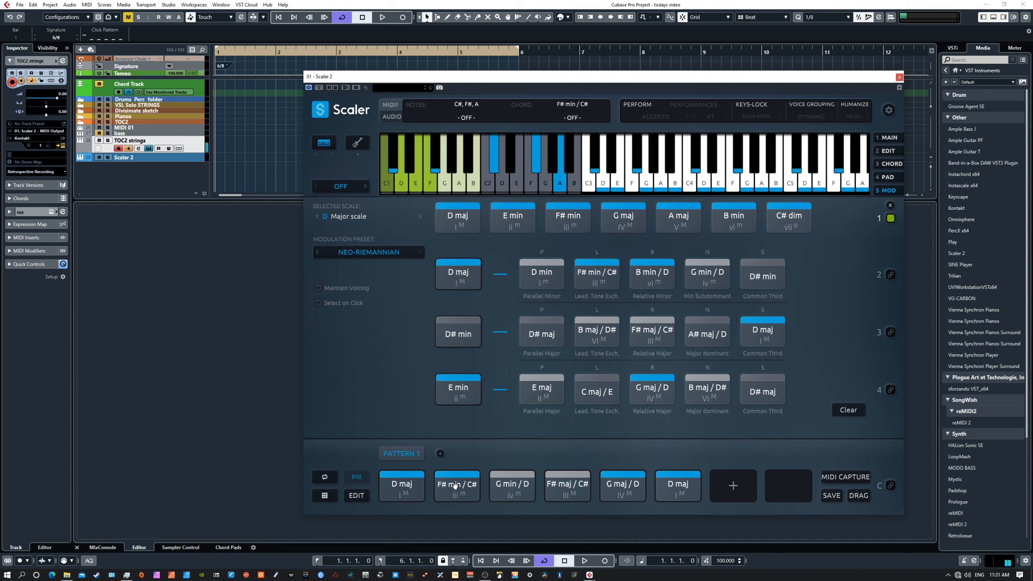
click(504, 485)
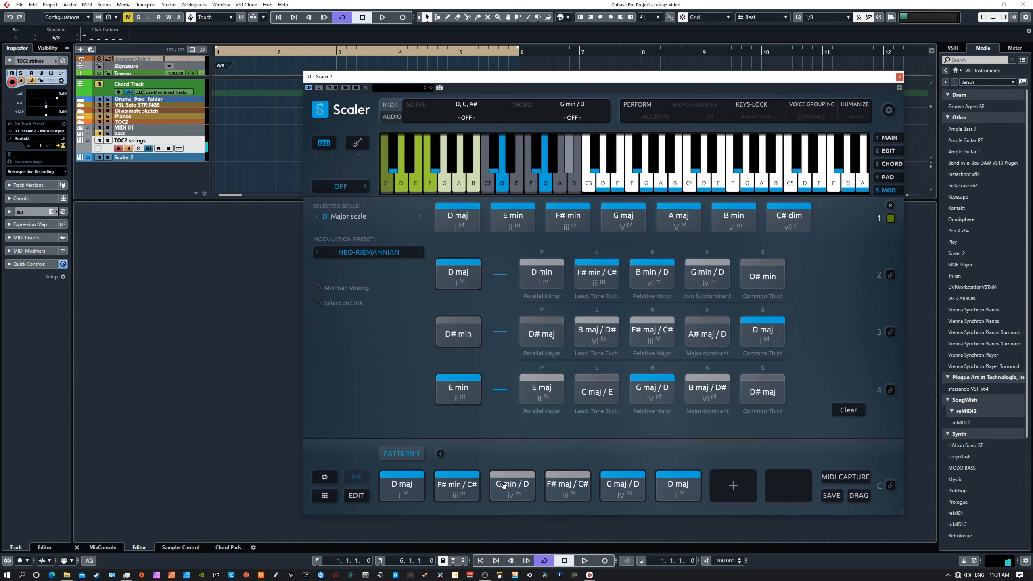
click(555, 485)
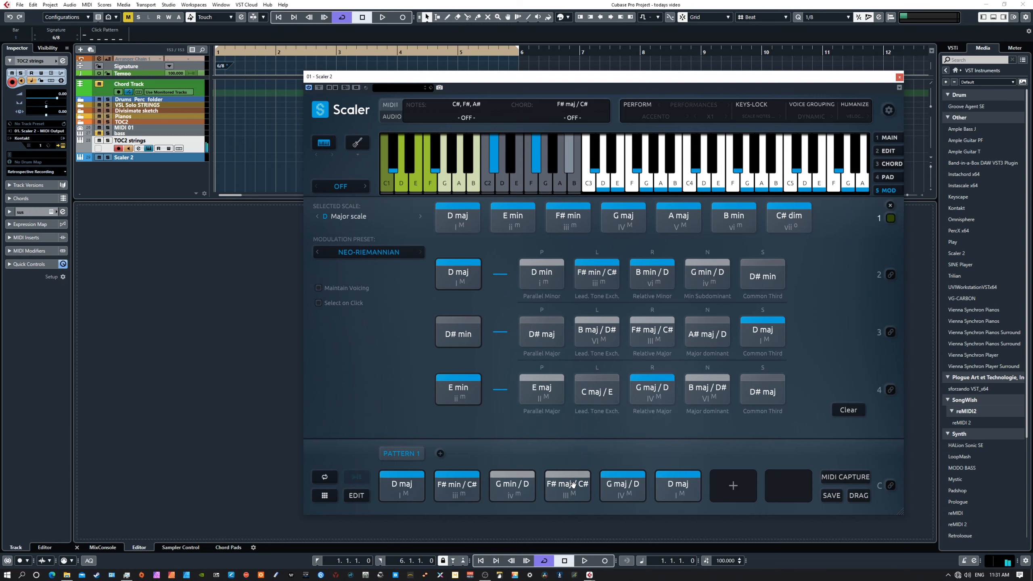
click(617, 485)
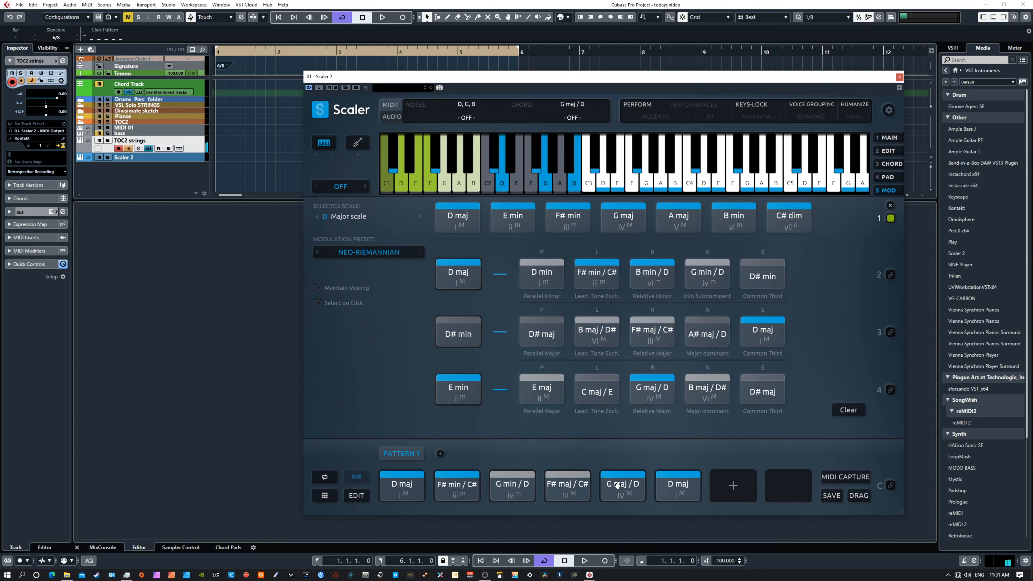
click(672, 484)
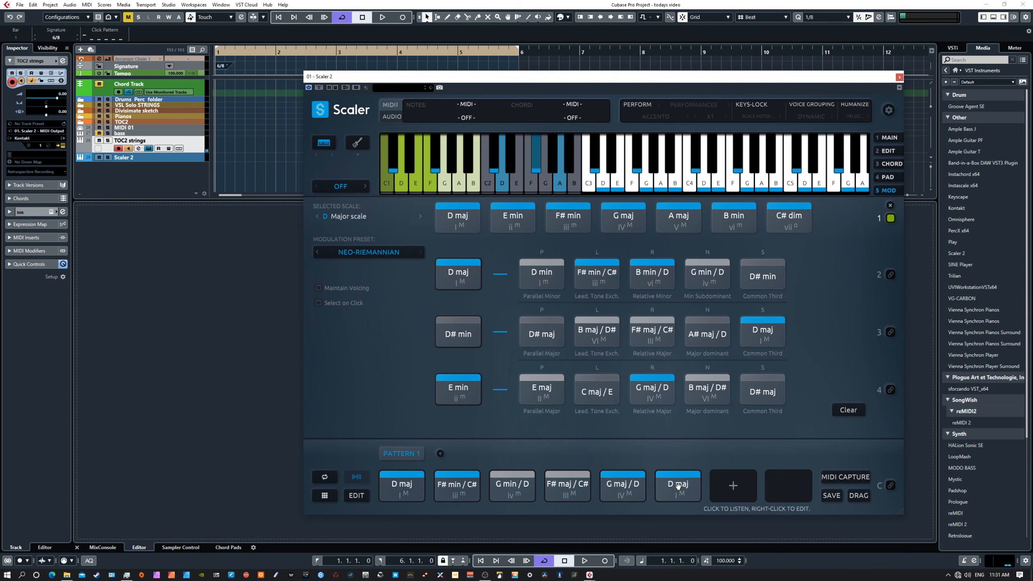
- Compare G min / D and F# maj / C# in Pattern 1 by auditioning them alternately
click(504, 490)
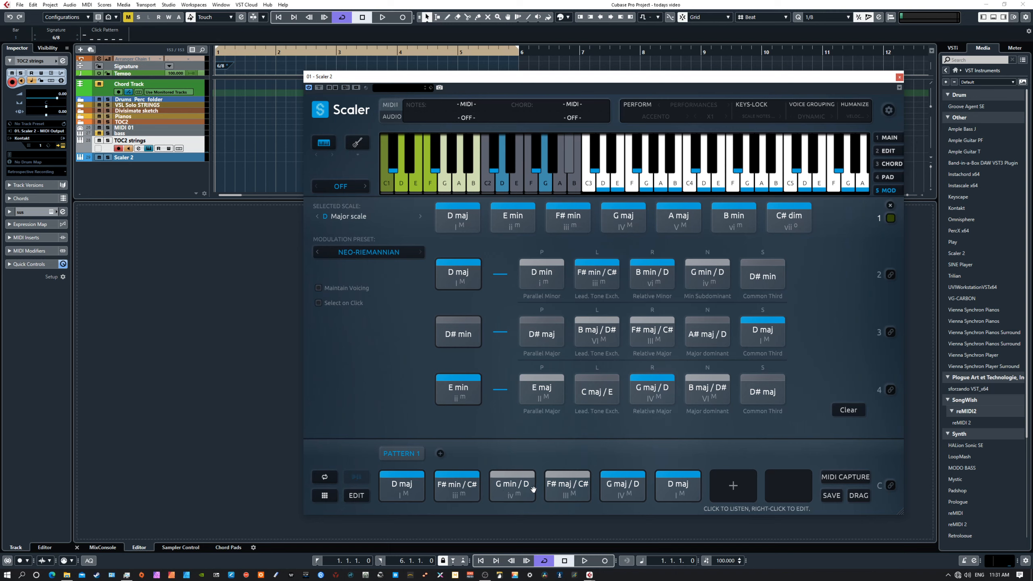
click(558, 477)
click(521, 485)
click(559, 488)
click(514, 490)
click(555, 486)
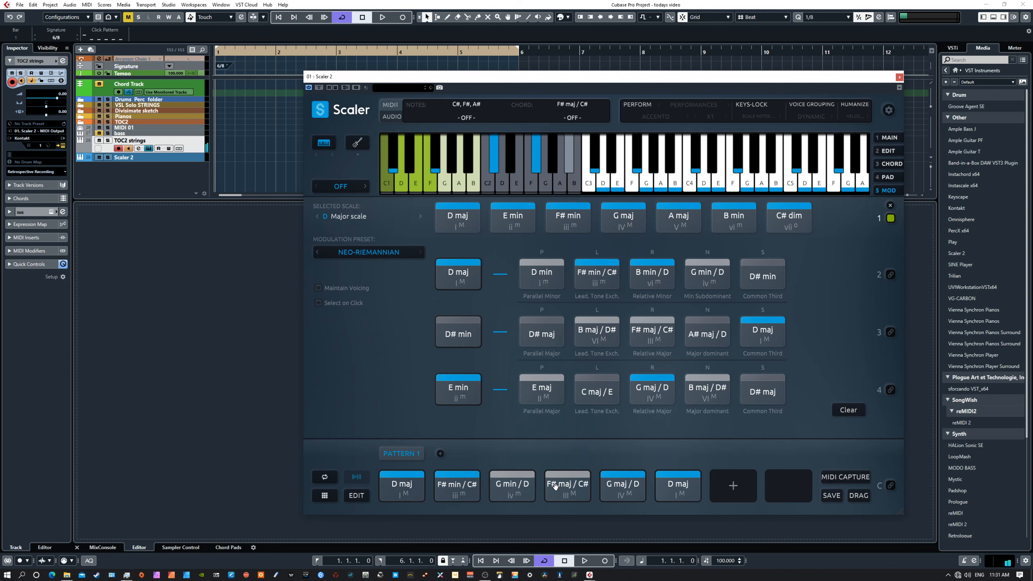
click(504, 488)
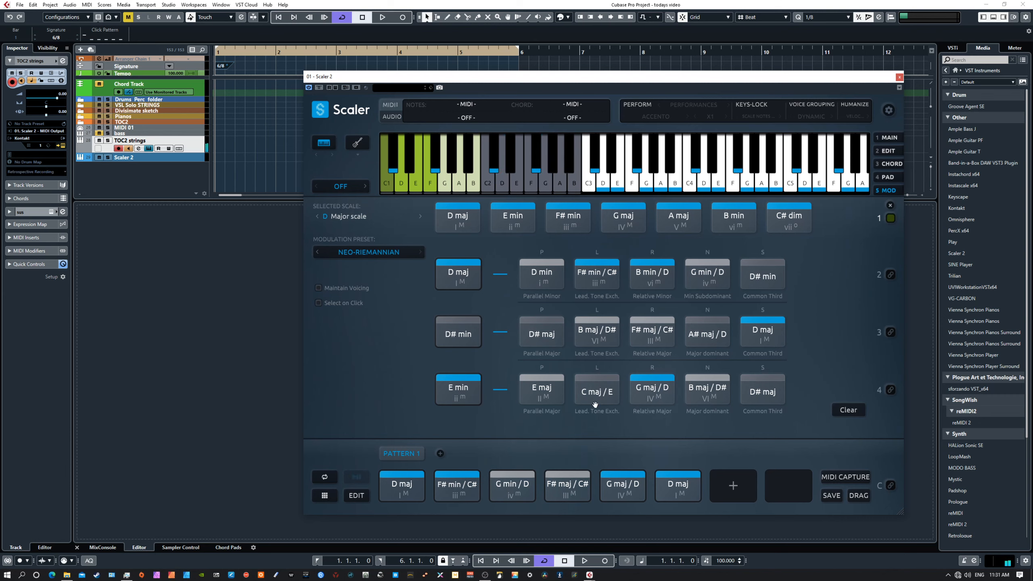
- Audition the C maj / E transformation of E min against the pattern's chords and replace the fourth chord of Pattern 1 with it
click(595, 395)
click(624, 487)
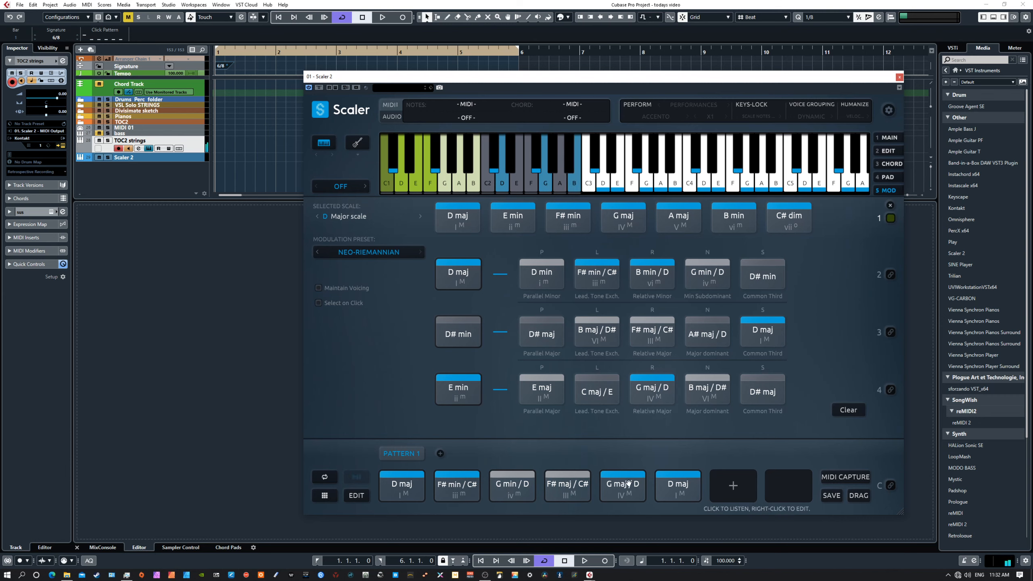
click(512, 486)
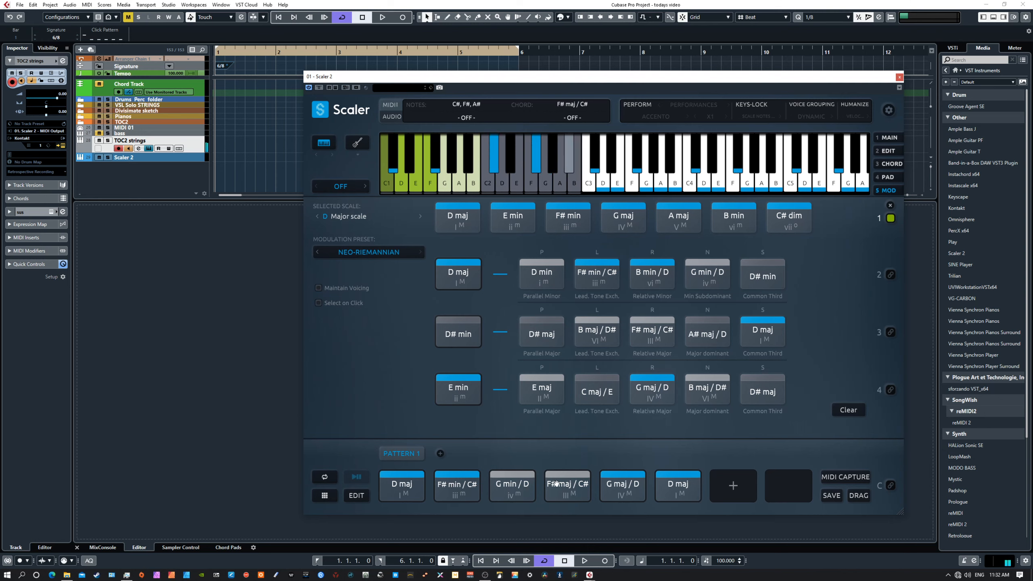
click(589, 394)
drag(588, 395, 567, 484)
- Audition the revised Pattern 1 progression with C maj / E as its fourth chord
click(413, 484)
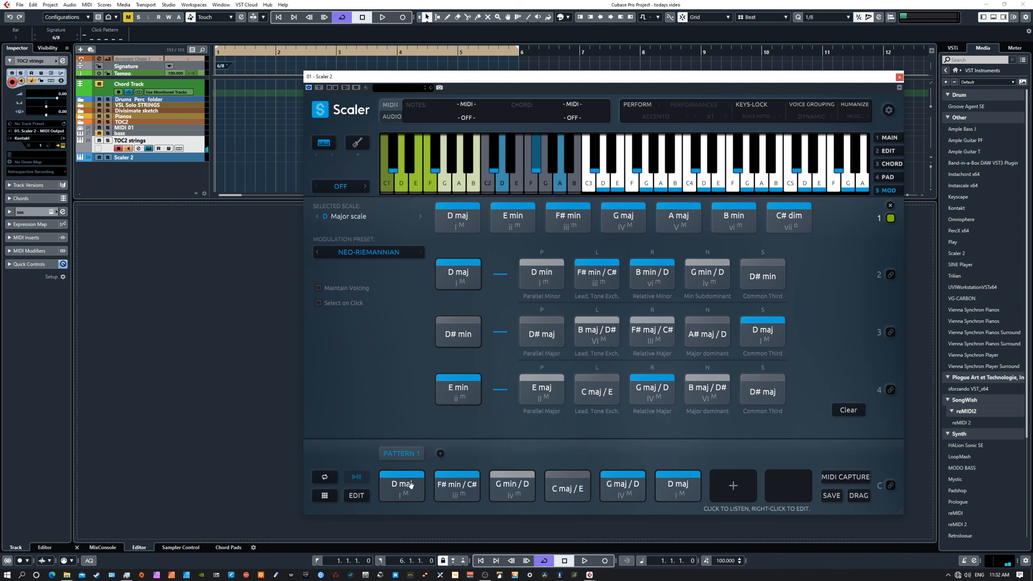
click(457, 486)
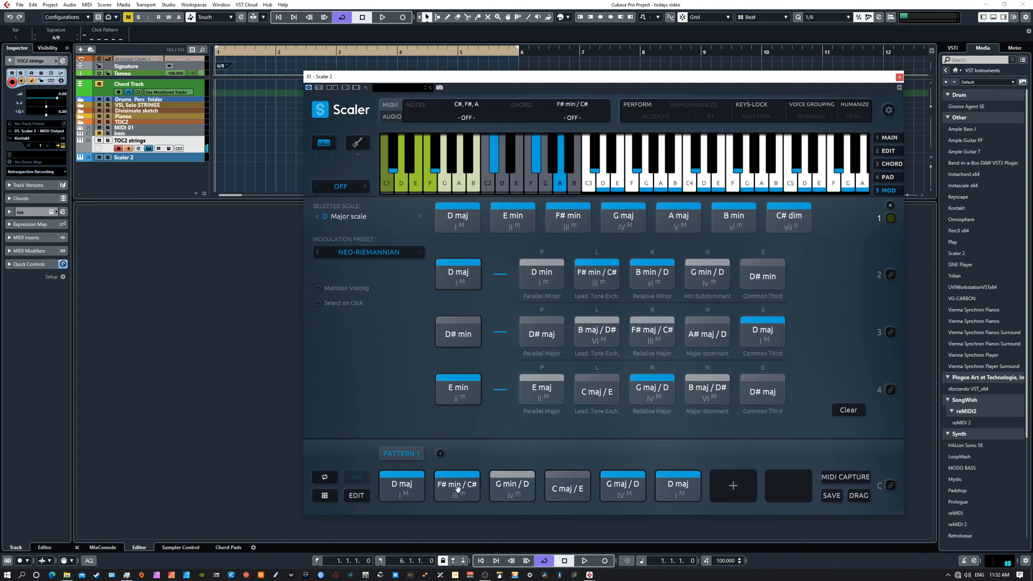
click(511, 486)
click(550, 484)
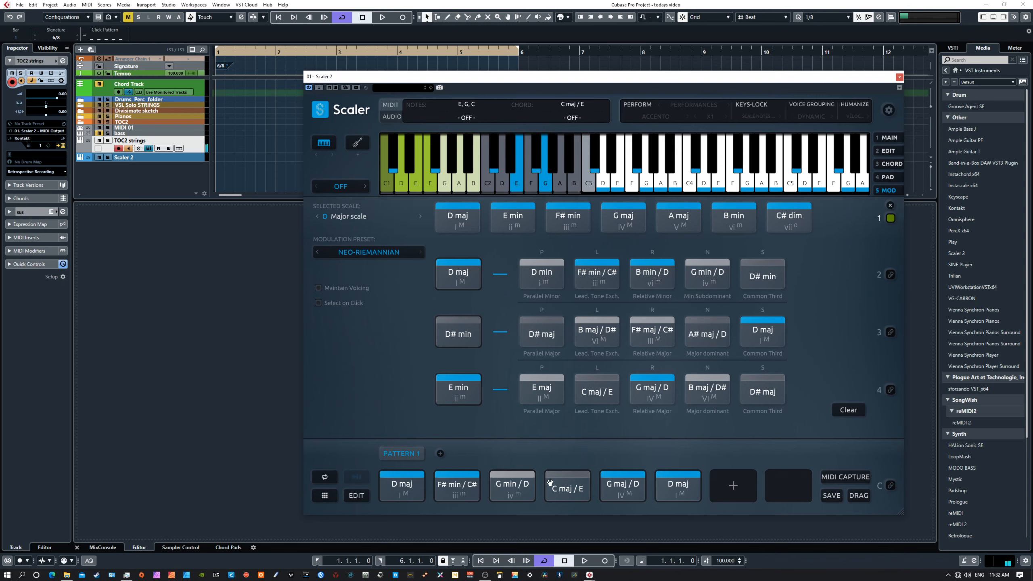
click(675, 486)
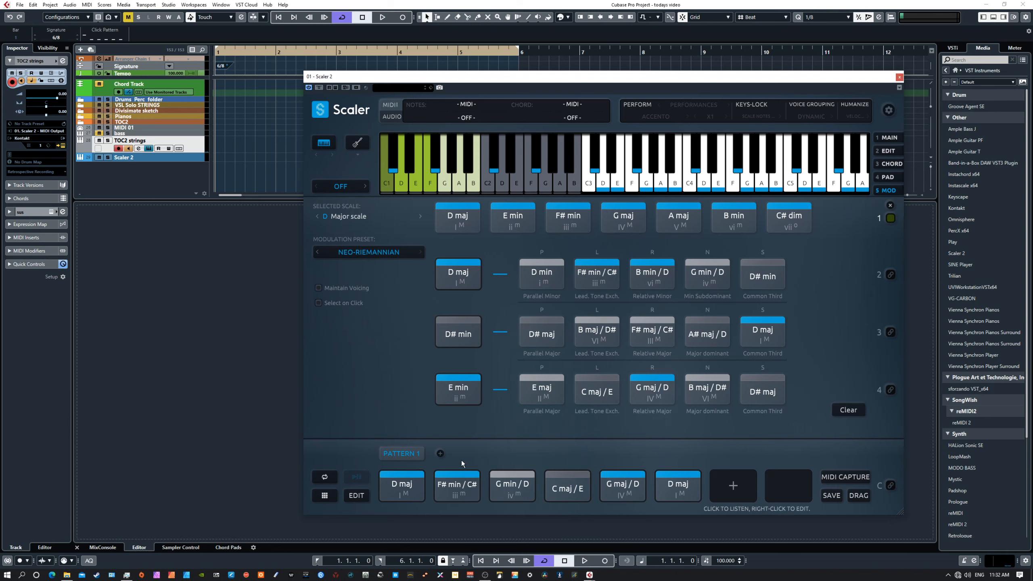
- Create and select an empty Pattern 2, and clear all source chords from the harmonic transformation rows
click(440, 454)
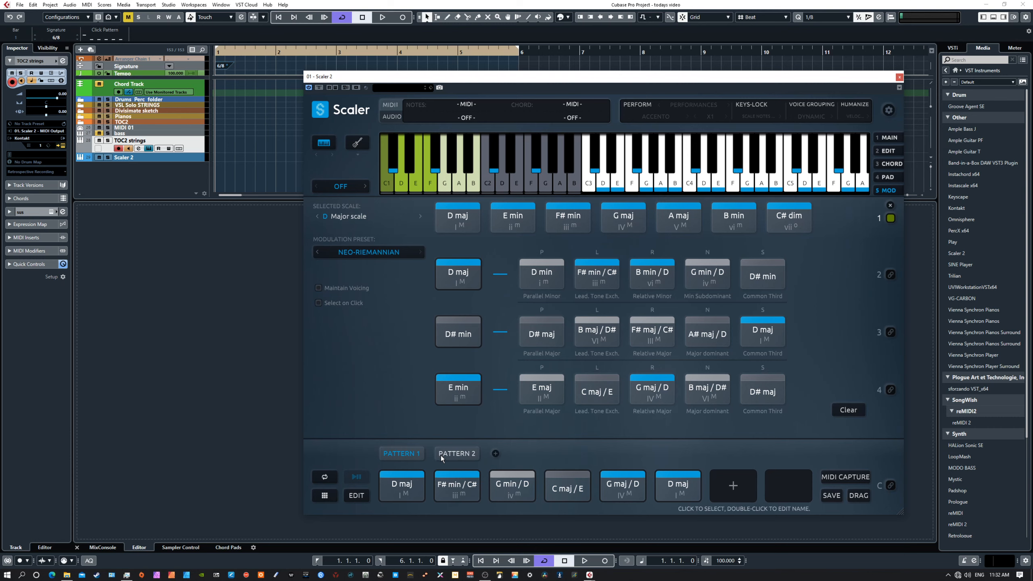
click(451, 454)
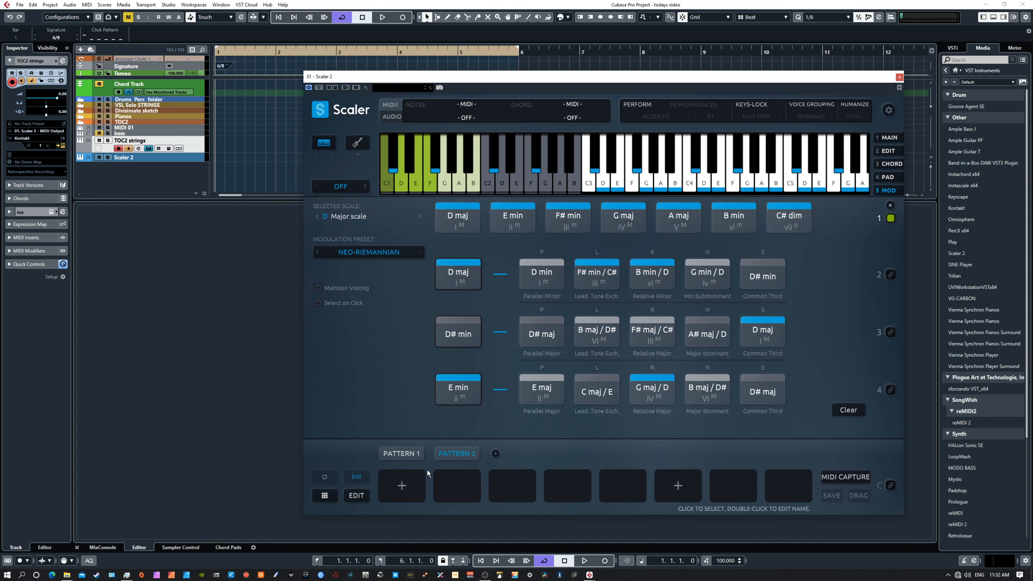
click(847, 410)
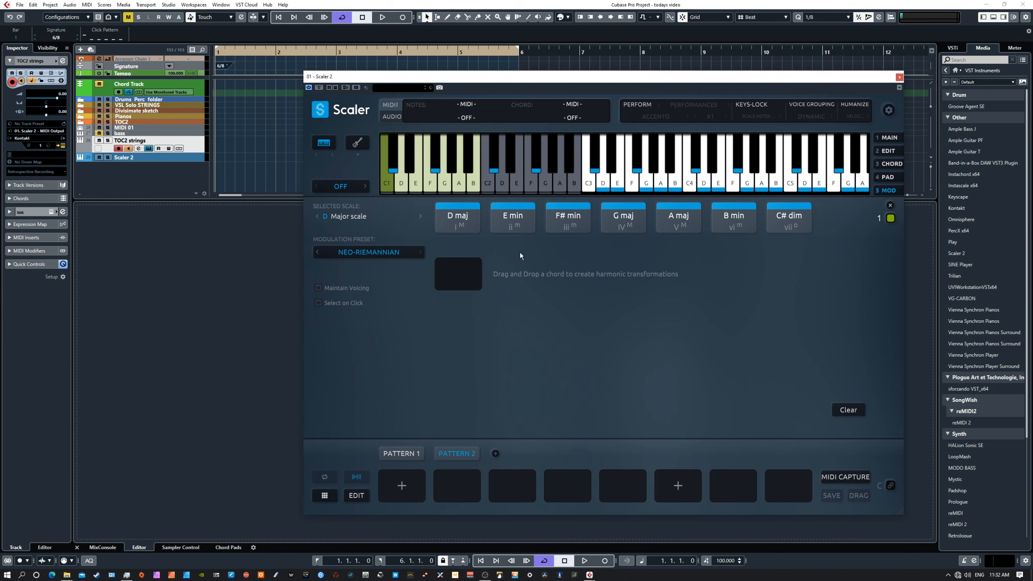
- Audition chords of the D Major scale and place B min as the first source for harmonic transformations
click(512, 220)
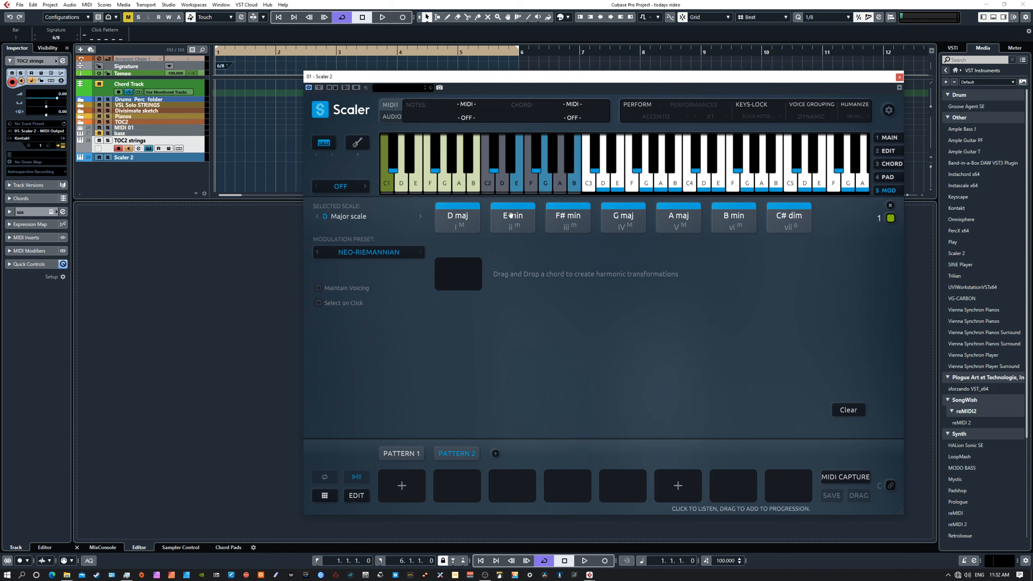
click(566, 223)
click(732, 221)
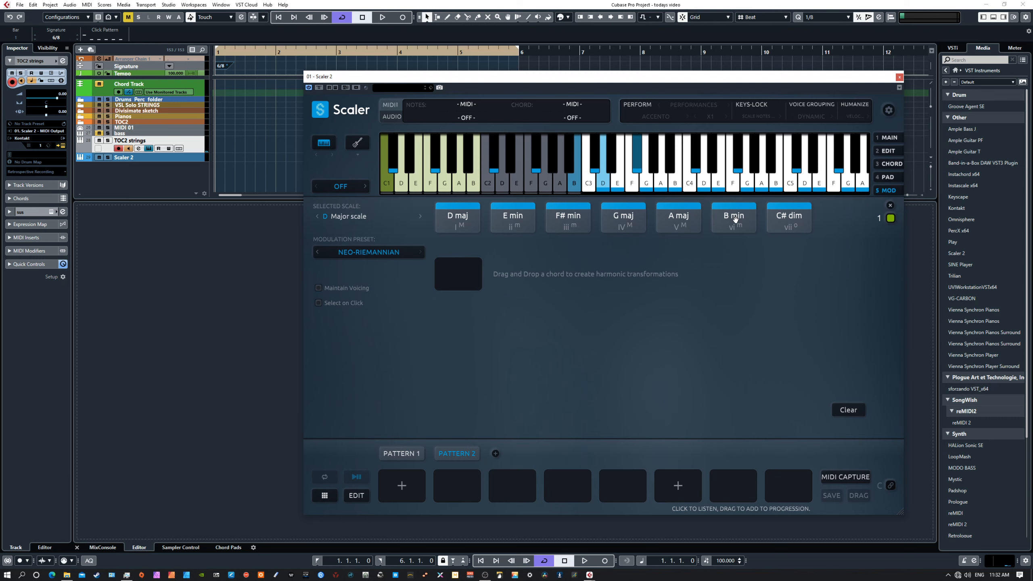
click(735, 220)
drag(734, 220, 458, 273)
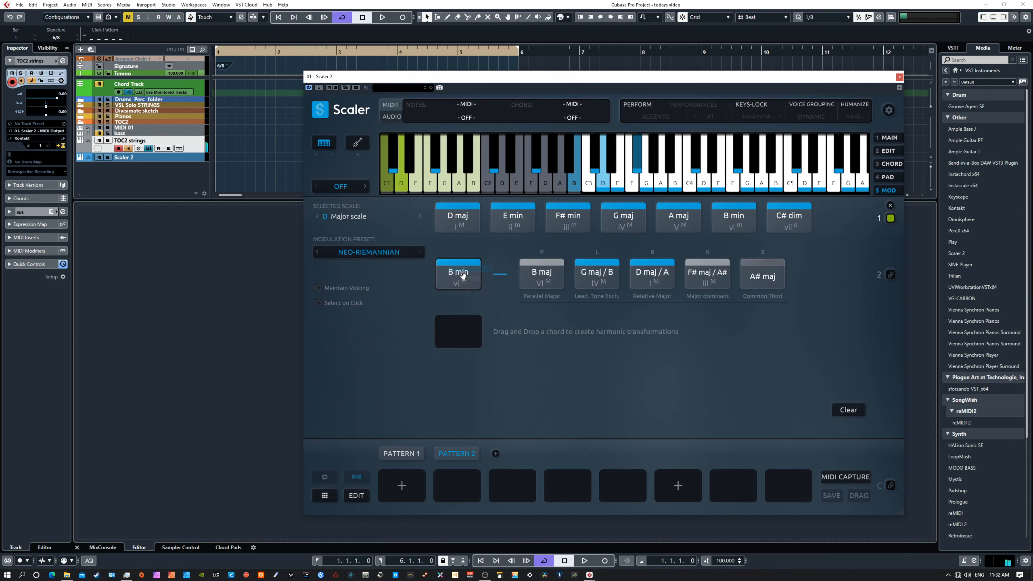
- Audition the B maj and G maj / B transformations of B min and place G maj / B as the second source chord
click(539, 273)
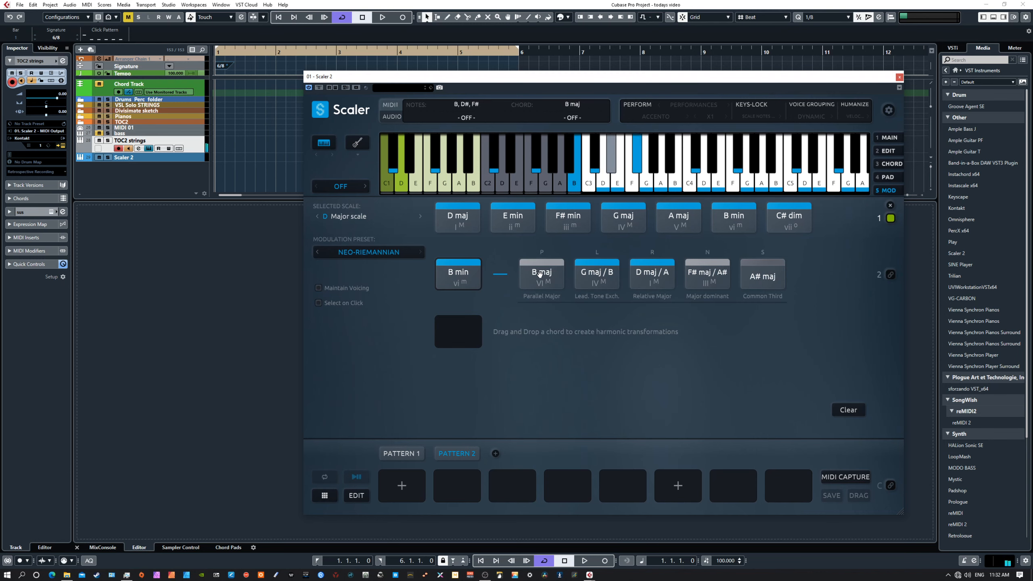
click(586, 274)
drag(586, 274, 458, 331)
- Audition more transformations of B min and the transformations of G maj / B, including G min, B min / F#, C min / G and G# min
click(750, 275)
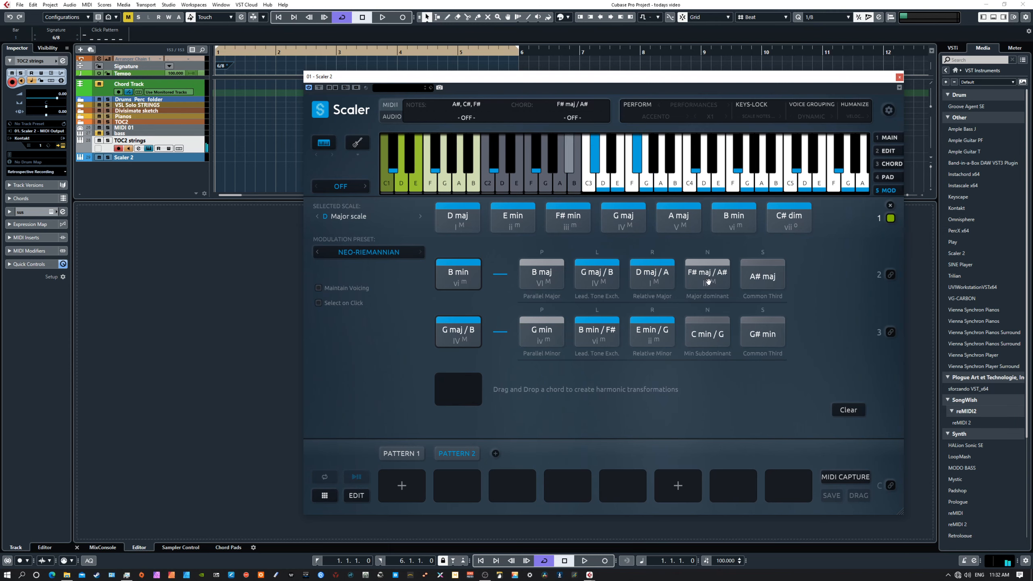
click(649, 277)
click(543, 334)
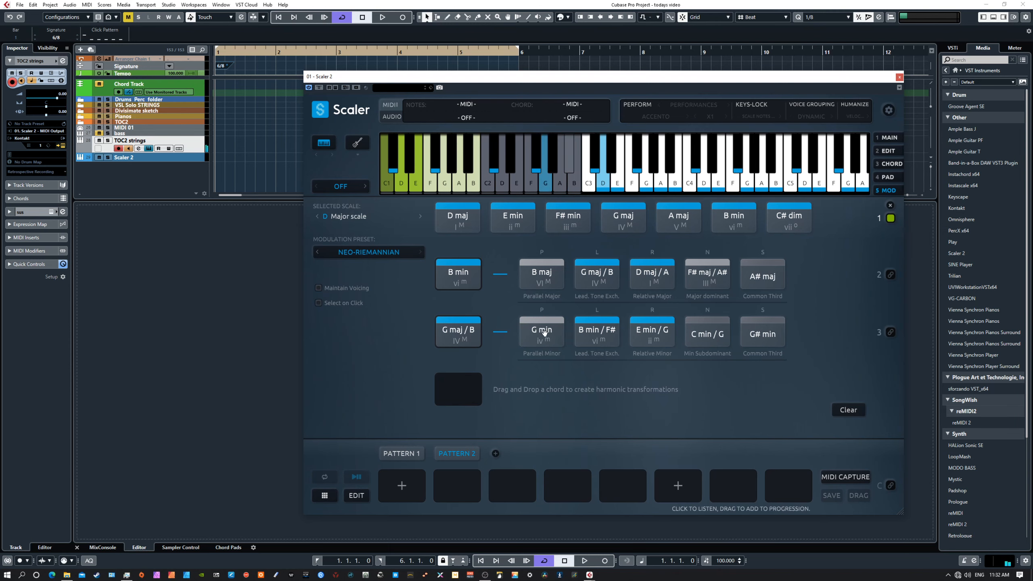
click(597, 334)
click(753, 333)
click(712, 334)
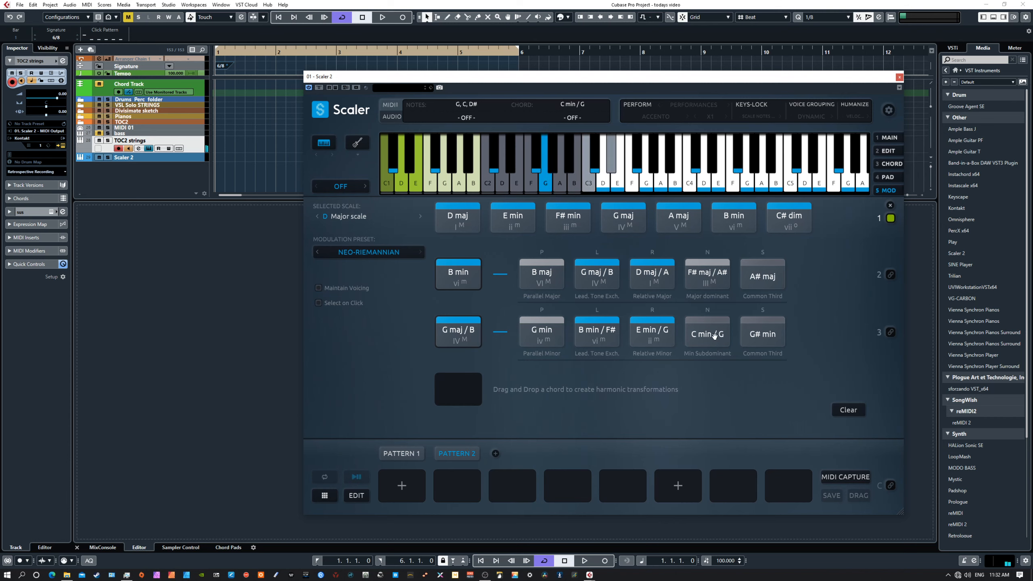
click(761, 334)
- Place A maj from the D Major scale as the third source chord and audition its C# min / G#, F# min / A and D min / A transformations
drag(679, 215, 478, 386)
click(581, 389)
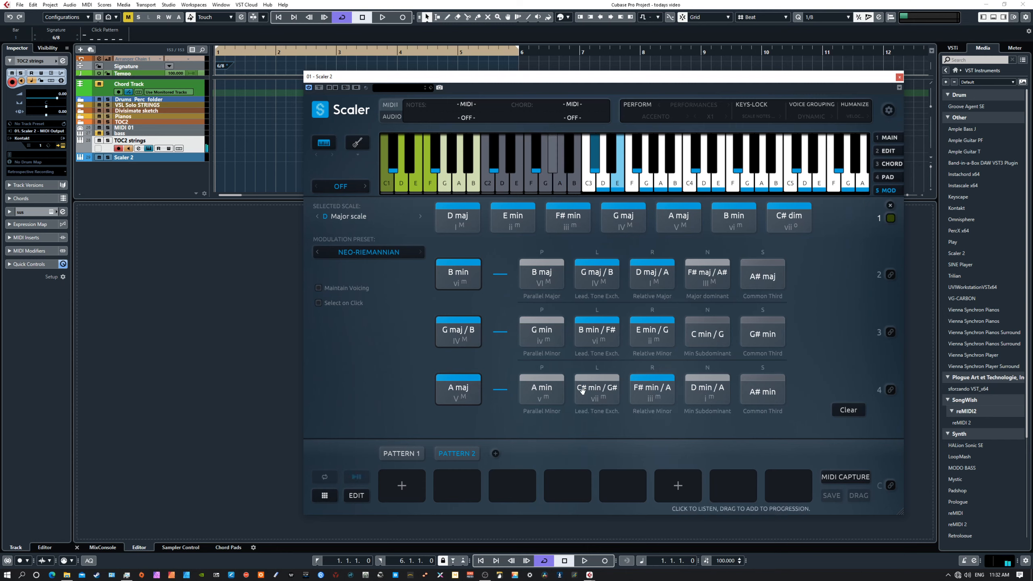
click(663, 390)
click(703, 392)
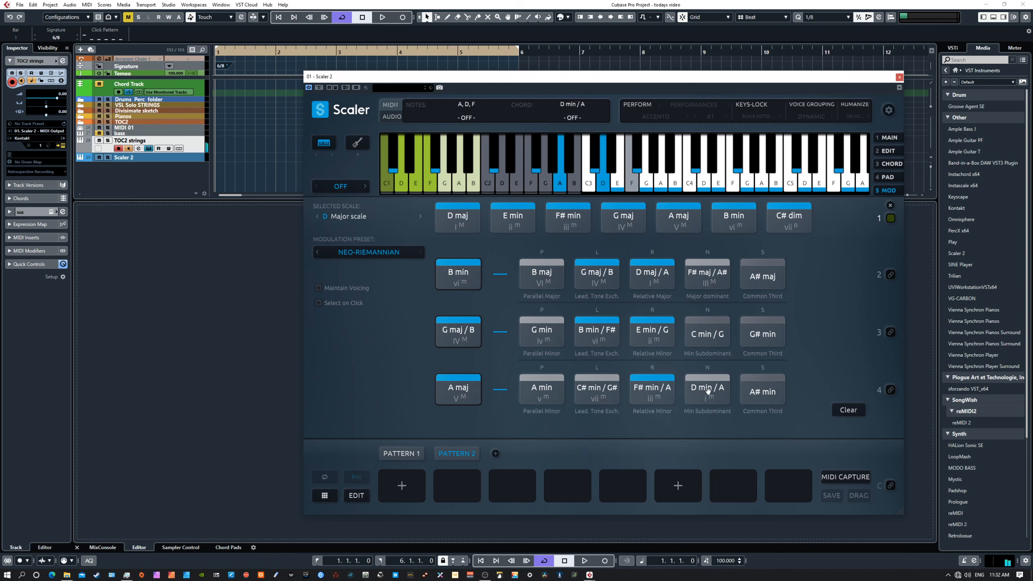
- Replace the third source chord with F# min and audition its F# maj, A maj / E, C# maj / F and F maj transformations
click(754, 390)
click(547, 331)
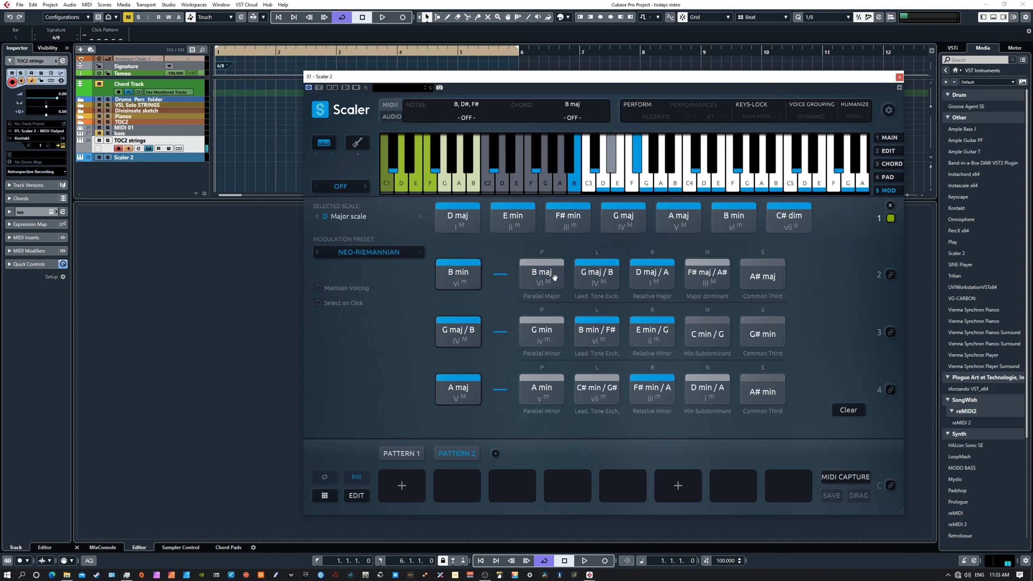
click(563, 223)
drag(563, 223, 463, 384)
click(560, 381)
click(651, 388)
click(700, 393)
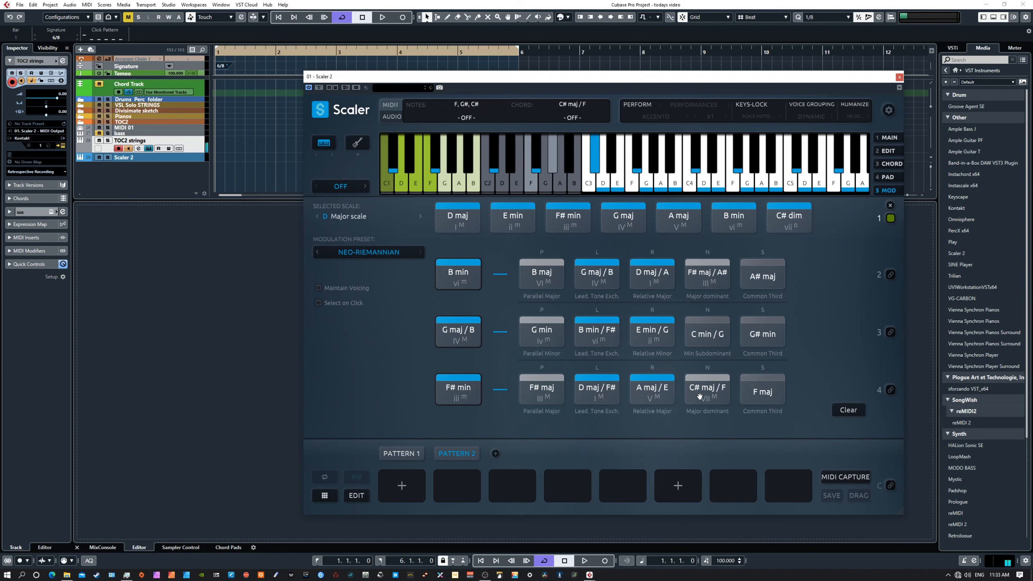
click(757, 395)
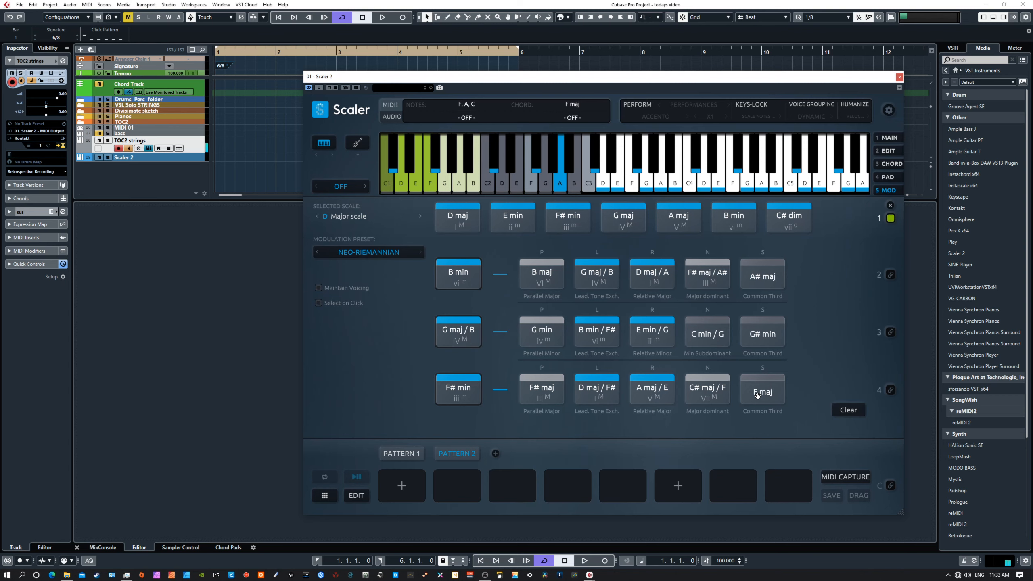
- Audition the C min / G and G# min transformations, followed by the source chords B min, G maj / B and F# min
click(709, 334)
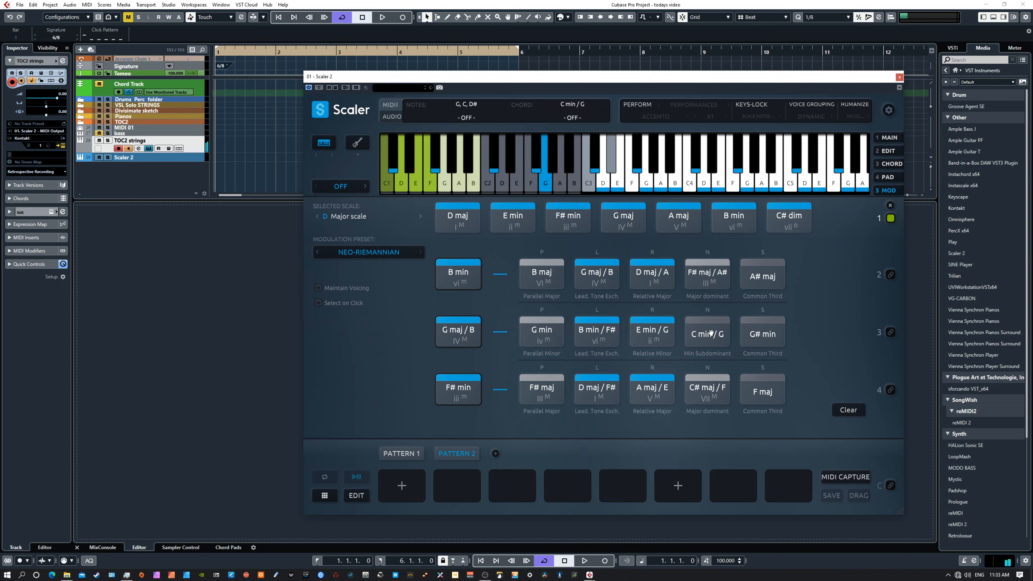
click(751, 336)
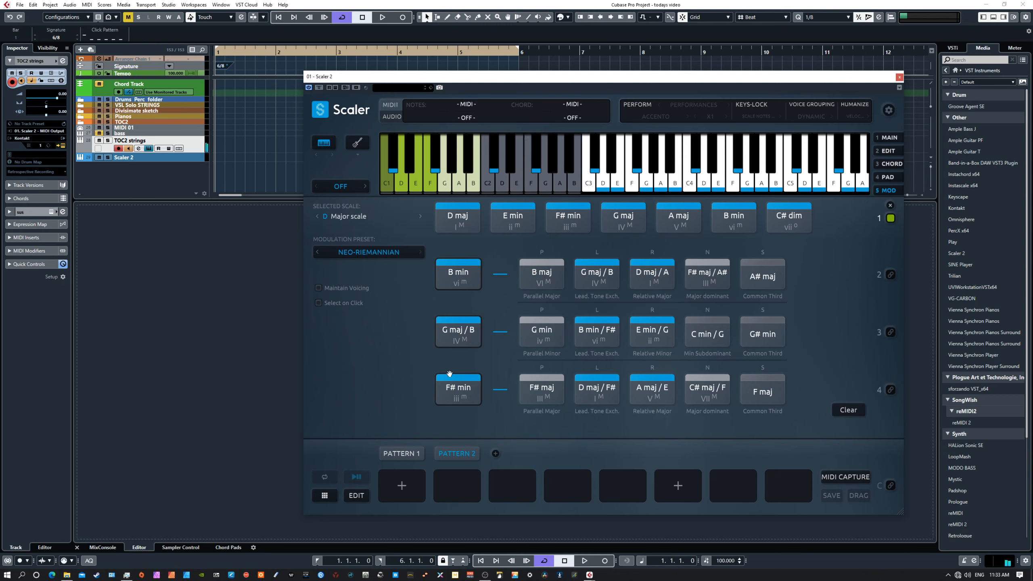
click(455, 272)
click(472, 280)
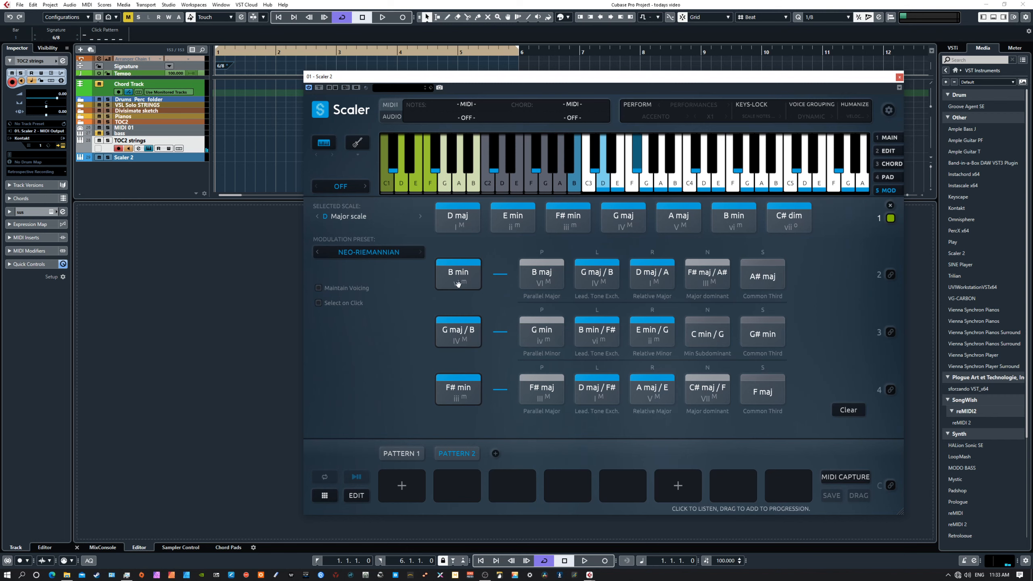
click(457, 334)
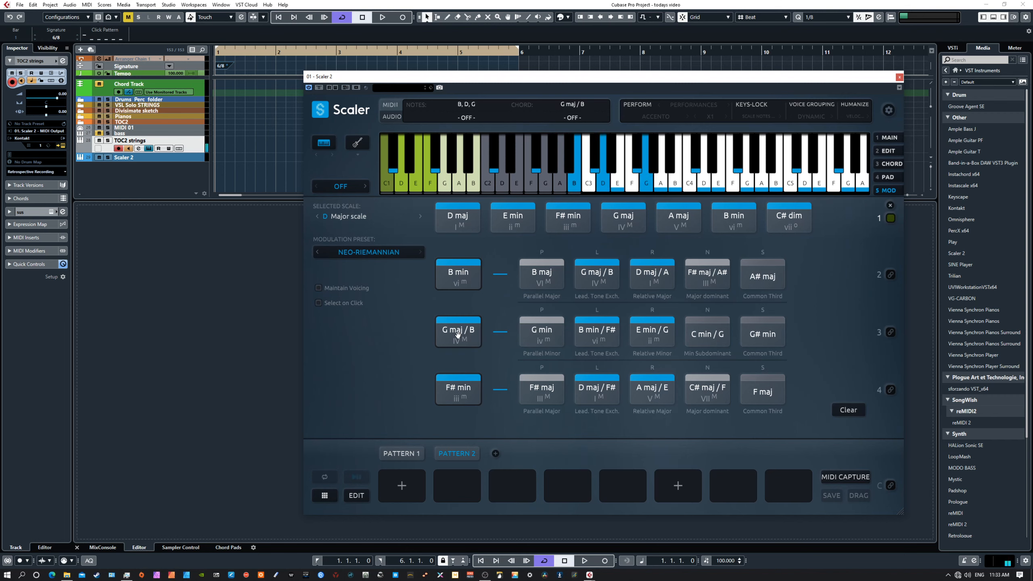
click(455, 388)
click(445, 399)
- Audition G min, followed by B min, G maj / B and F# maj as a possible sequence
click(539, 339)
click(455, 288)
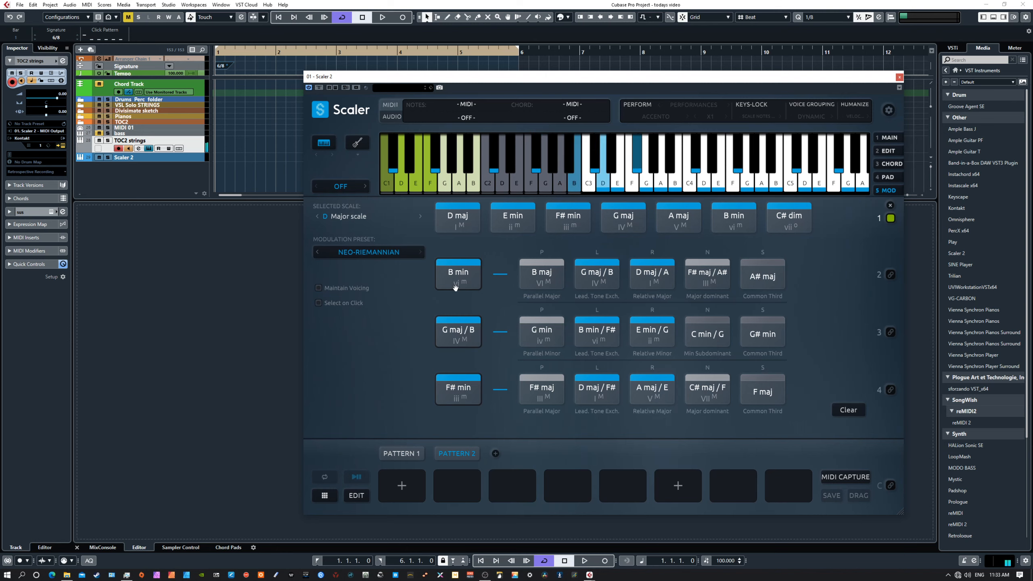
click(457, 331)
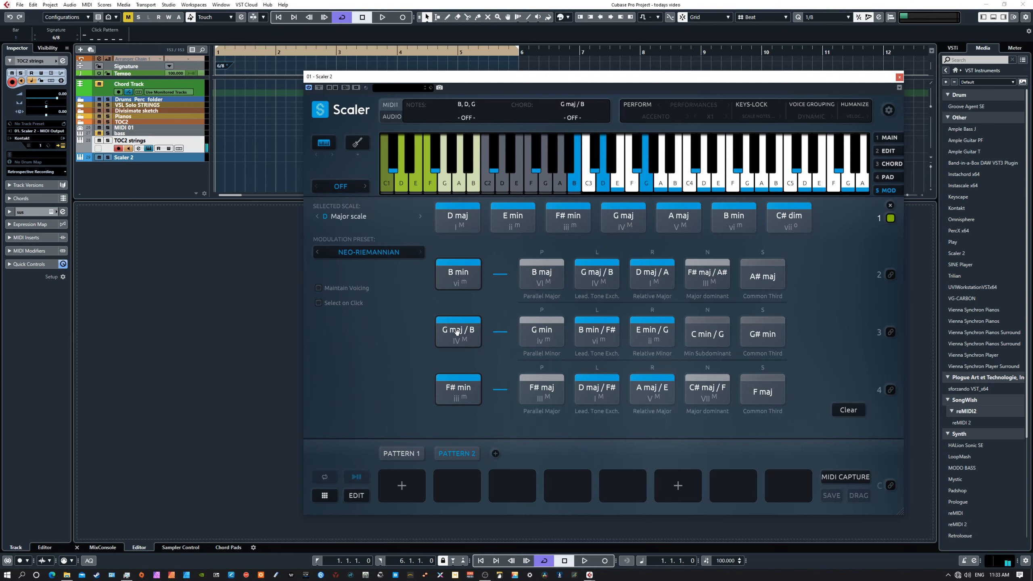
click(541, 393)
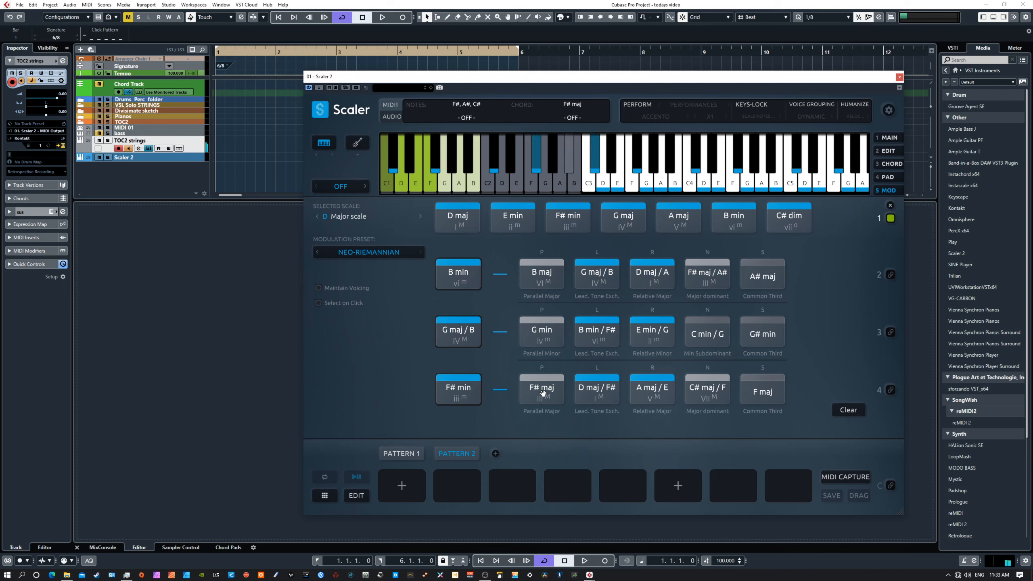
- Audition C min / G after B min, place it as the third source chord and preview its G maj / B transformation
click(457, 283)
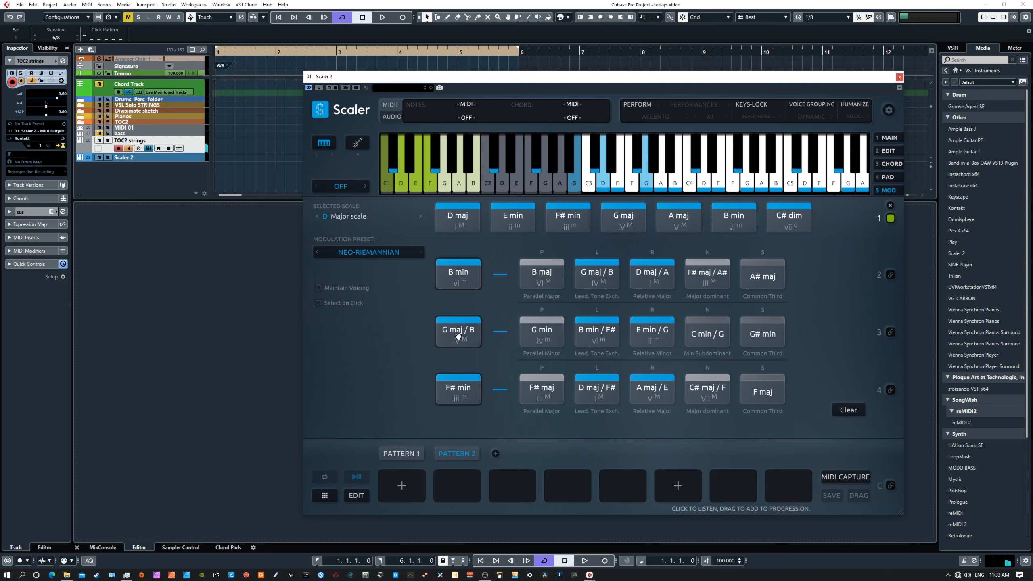
click(706, 338)
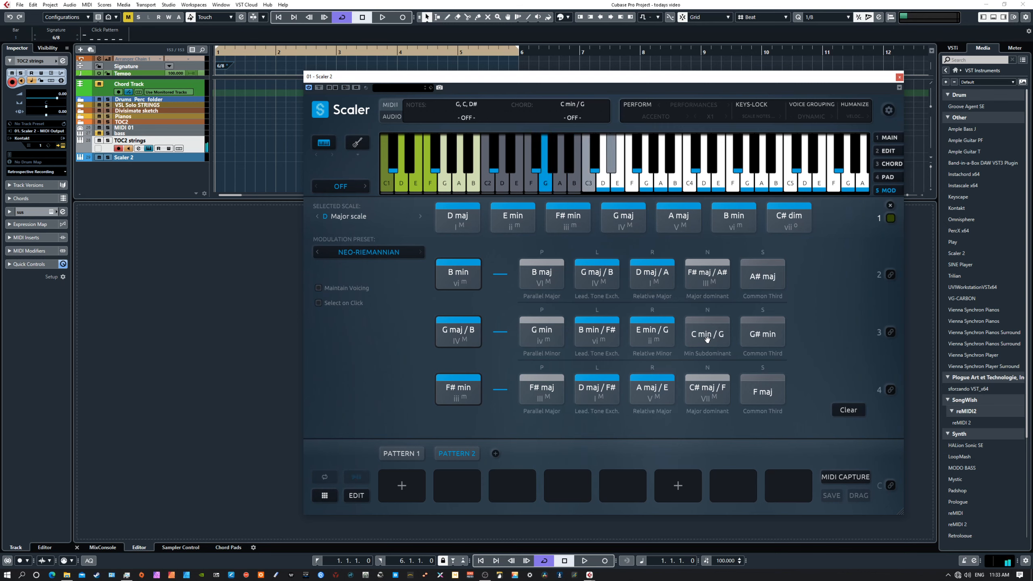
drag(707, 339, 464, 382)
click(698, 391)
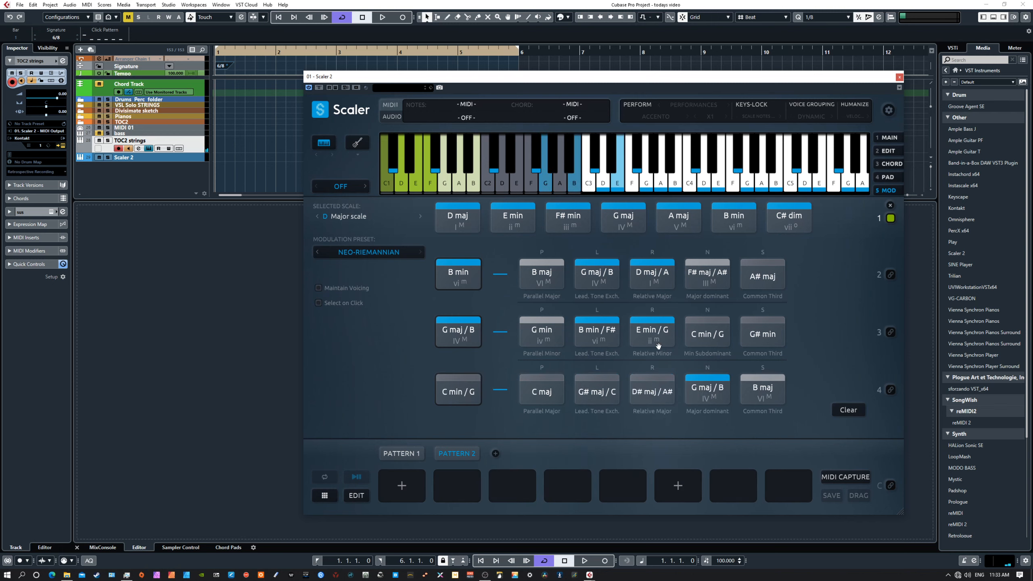
- Audition the source chords B min, G maj / B and C min / G, followed by F# min, E min and D maj from the scale
click(455, 269)
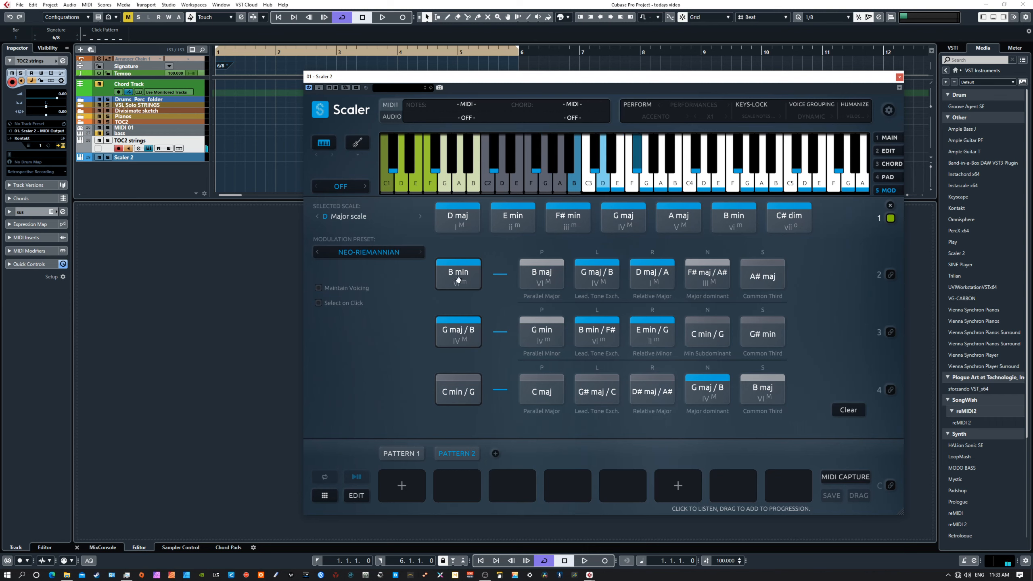
click(456, 330)
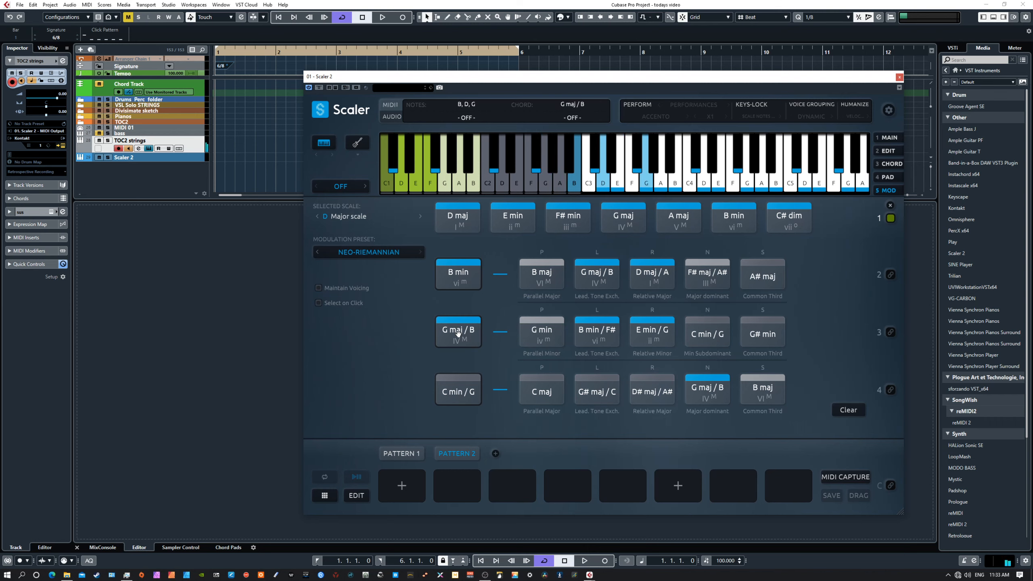
click(463, 390)
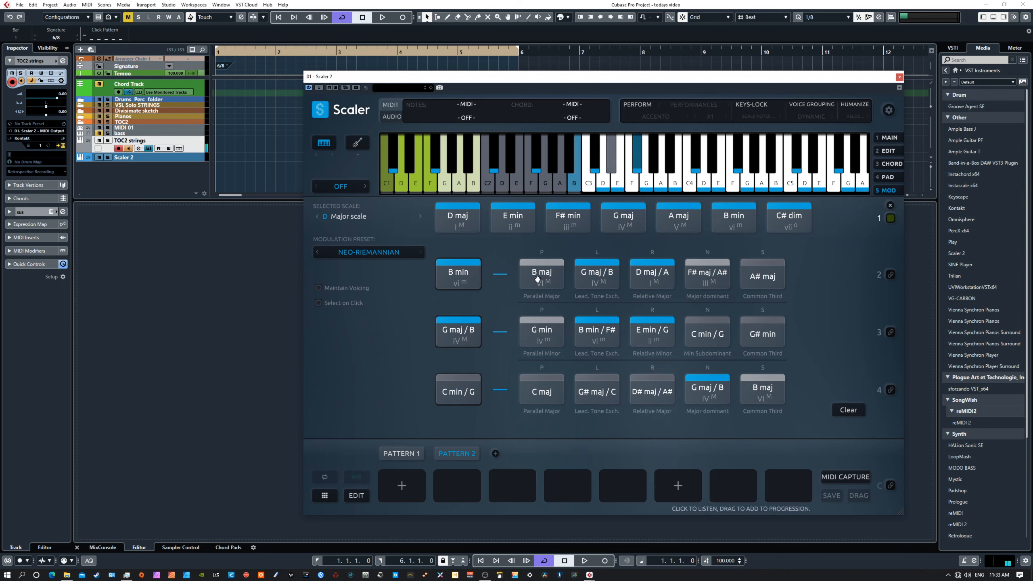
click(556, 223)
click(516, 219)
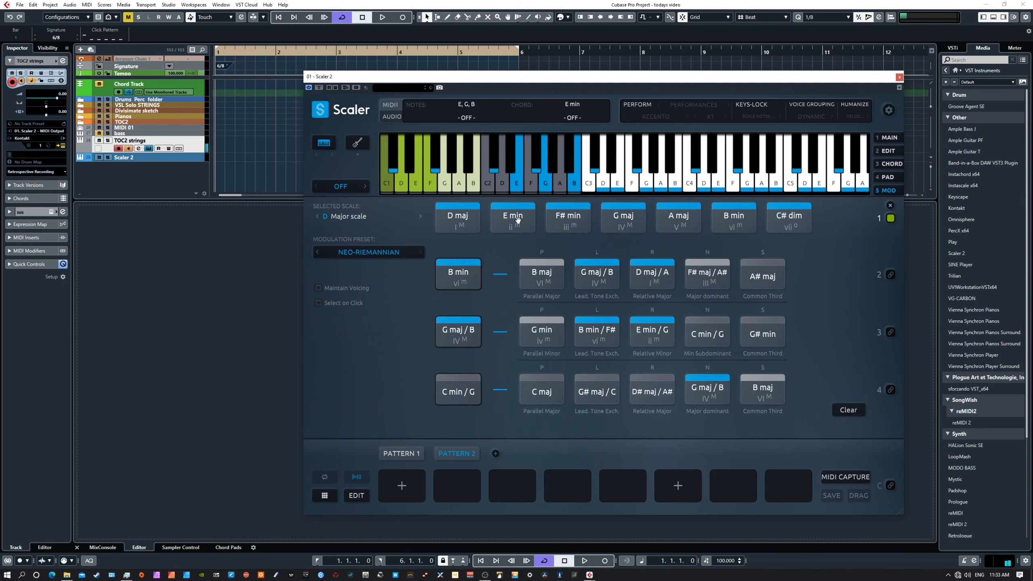
click(469, 219)
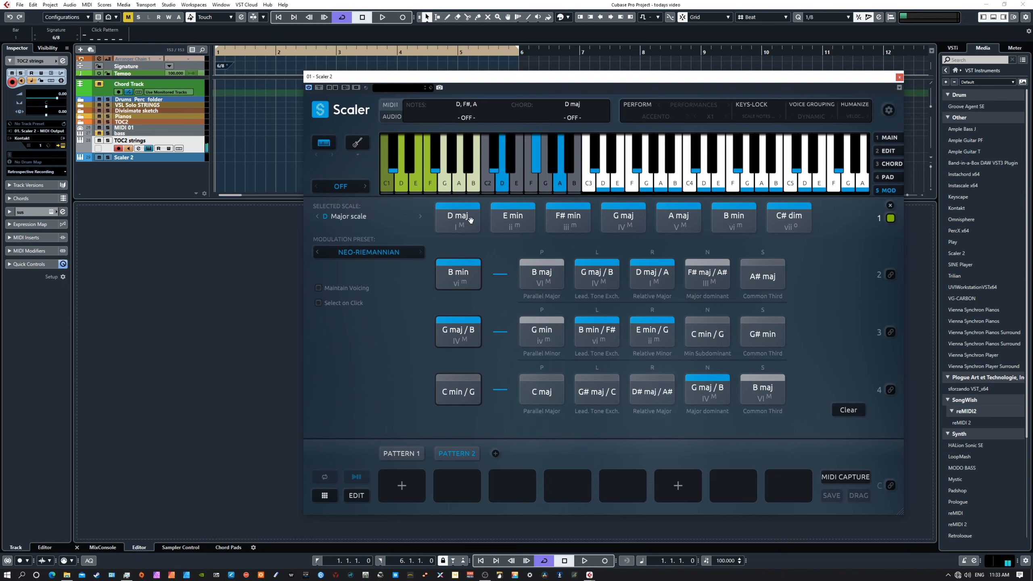
- Fill the first four slots of Pattern 2 with B min, G maj / B, C min / G and D maj
drag(471, 220, 563, 482)
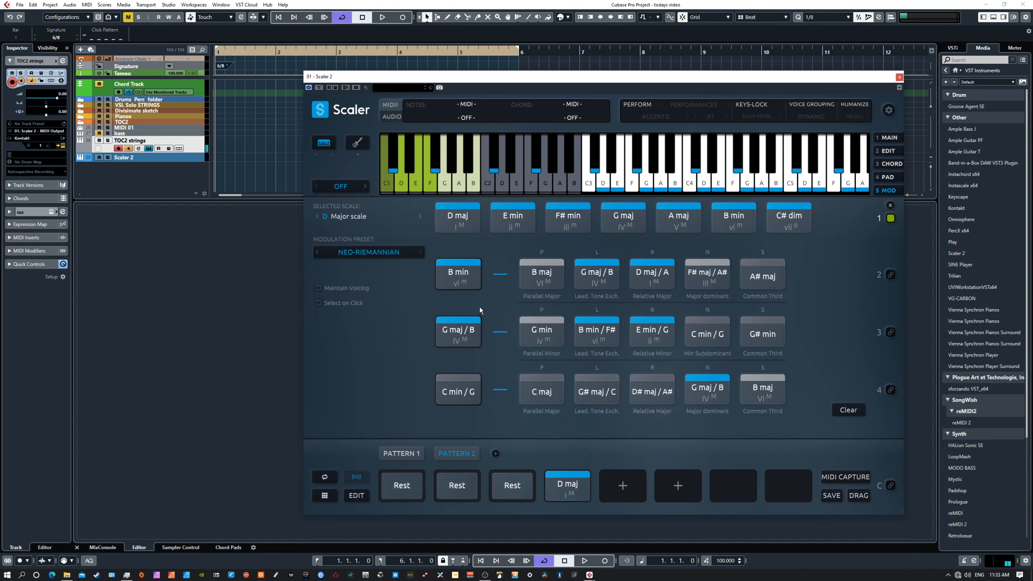
drag(468, 284, 396, 476)
drag(459, 331, 451, 477)
drag(458, 390, 507, 483)
- Audition the four-chord Pattern 2 progression from B min to D maj
click(555, 480)
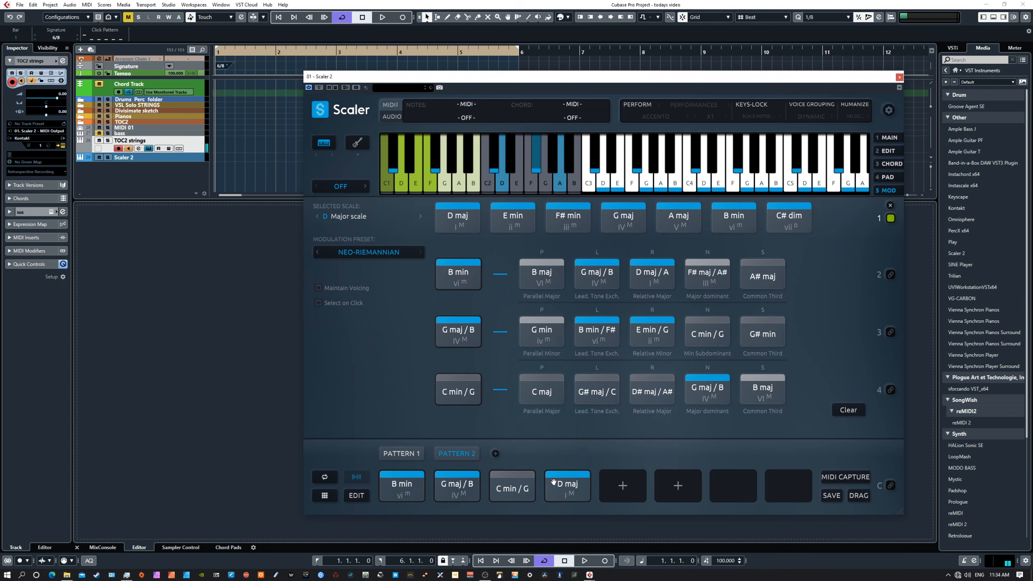
click(402, 488)
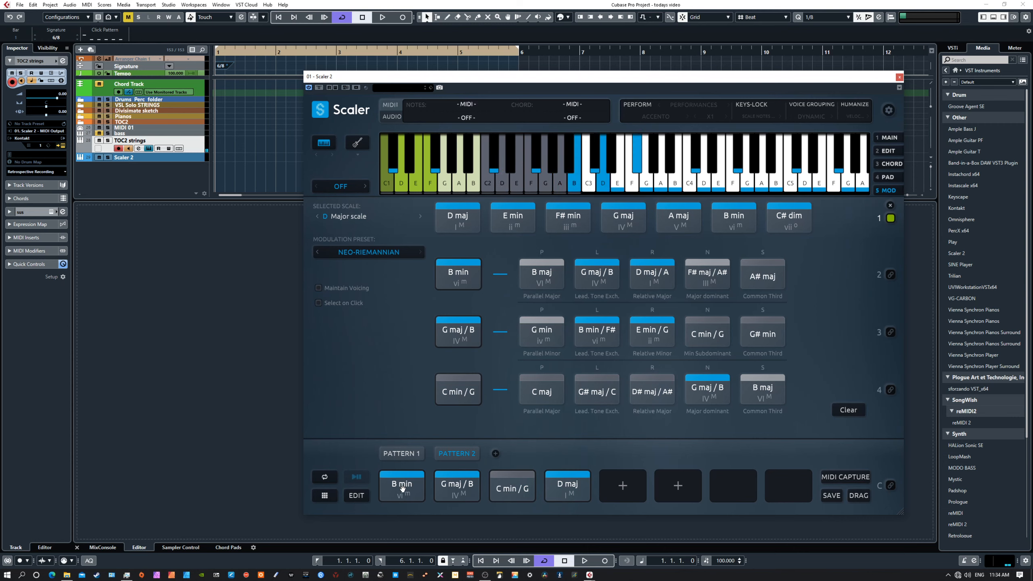
click(448, 493)
click(509, 489)
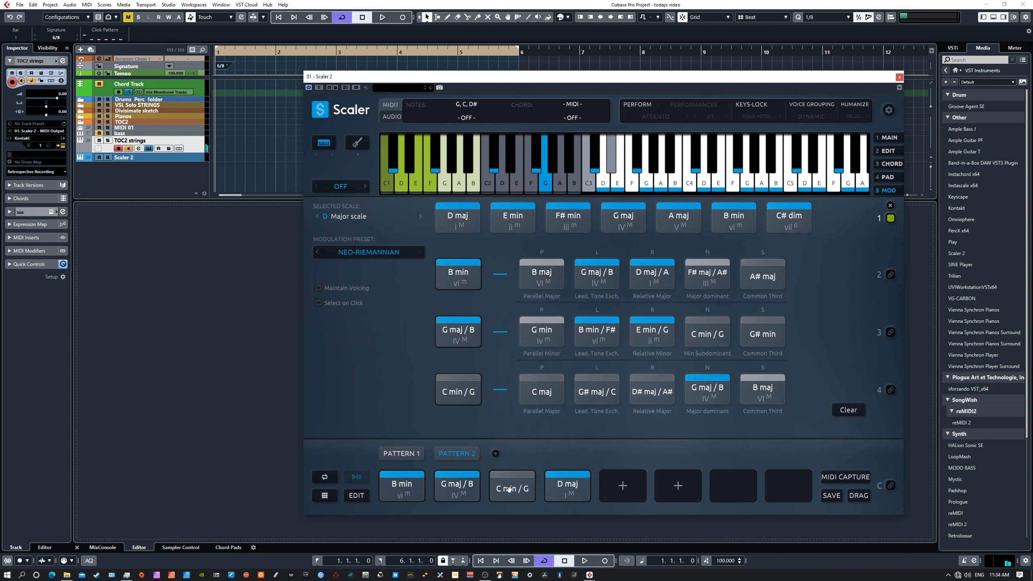
click(561, 486)
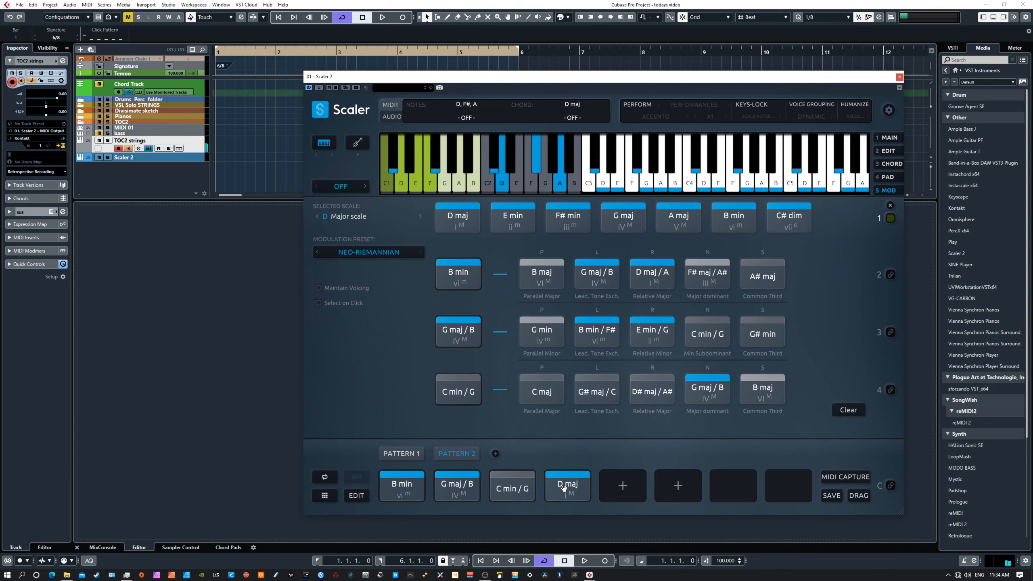
- Audition B min / F#, E min / G and D maj / A, and replace the fourth chord of Pattern 2 with D maj / A
click(597, 338)
click(646, 336)
click(646, 277)
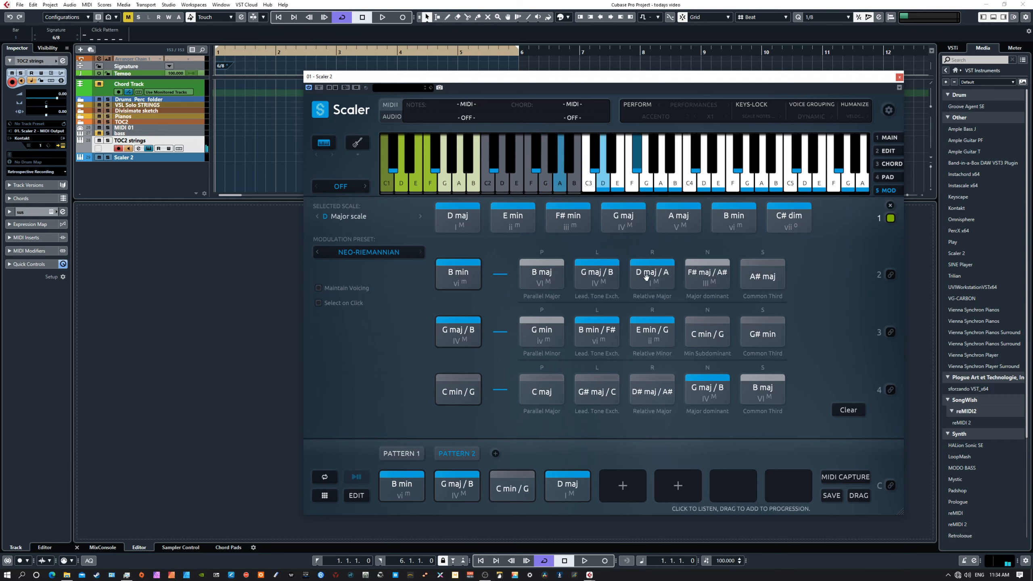
drag(646, 277, 559, 493)
- Audition the Pattern 2 progression B min, G maj / B, C min / G, D maj / A
click(450, 490)
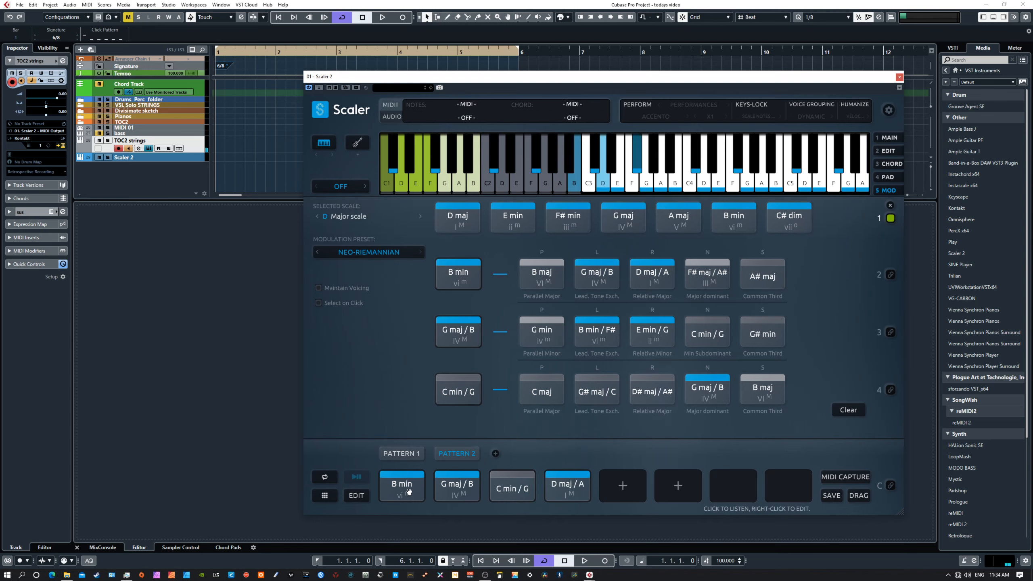
click(497, 488)
click(553, 484)
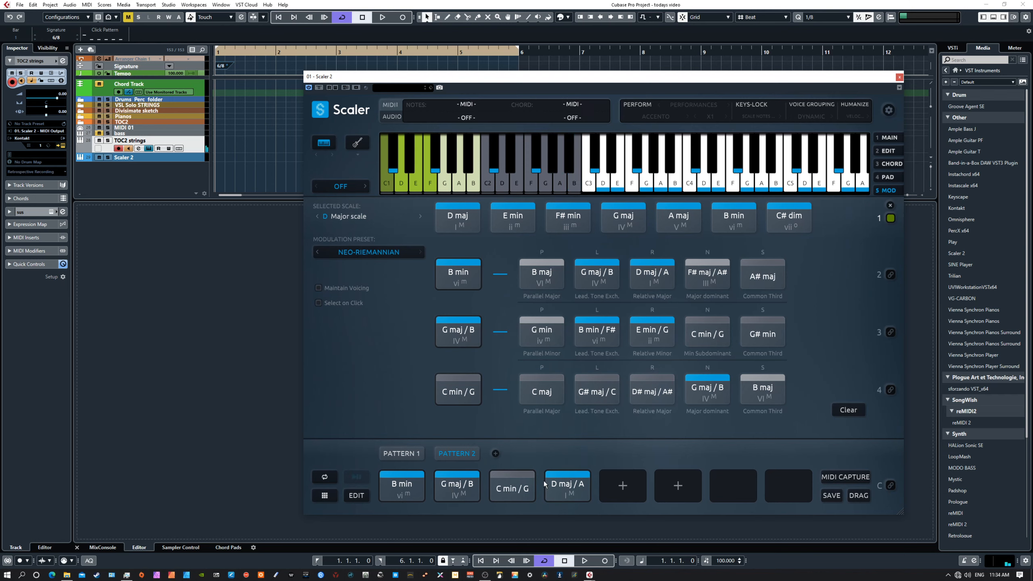
click(412, 487)
click(454, 485)
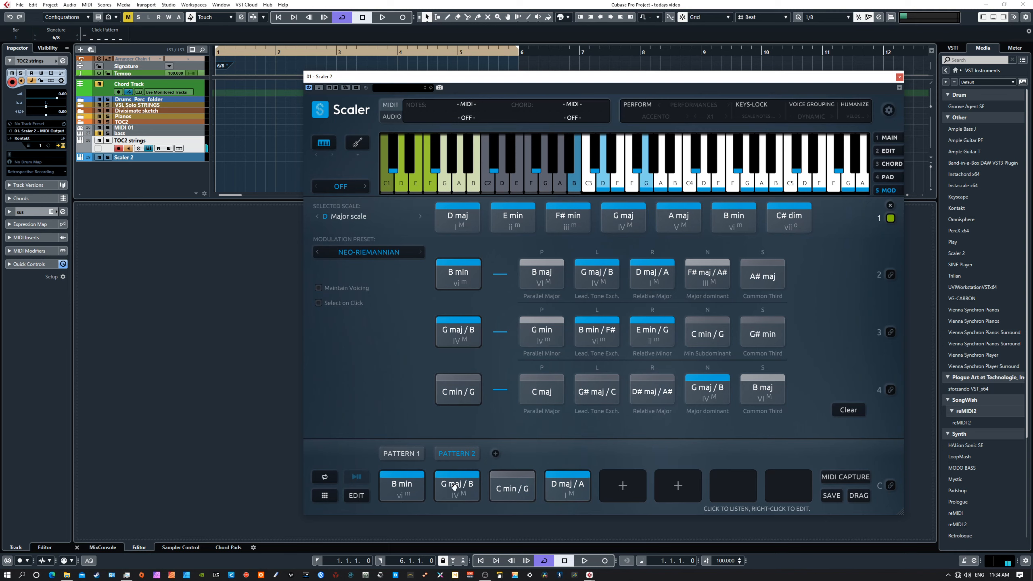
click(511, 486)
click(555, 483)
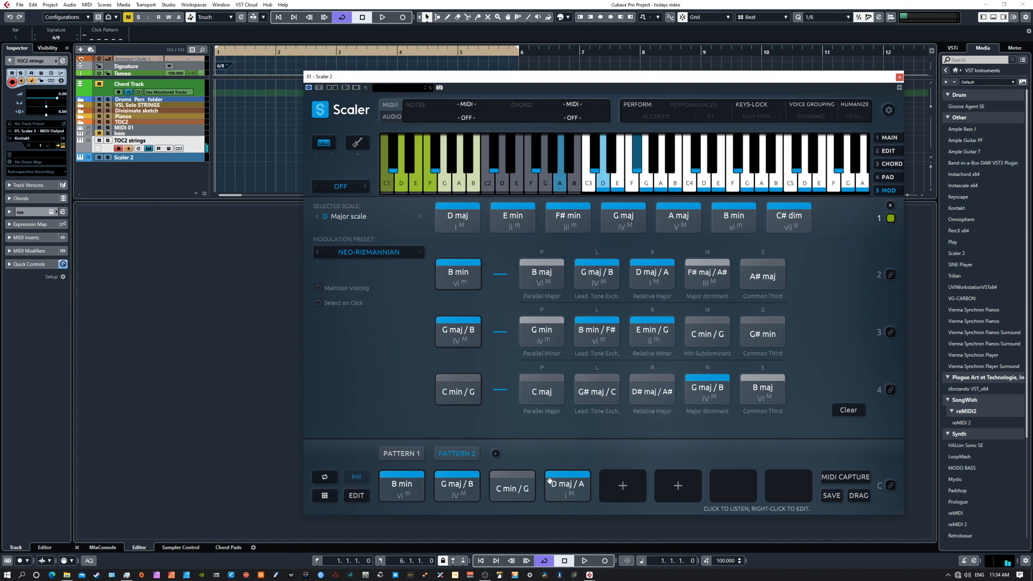
- Add the G maj / B transformation of C min / G as the fifth chord of Pattern 2 and compare it with the second chord
click(707, 390)
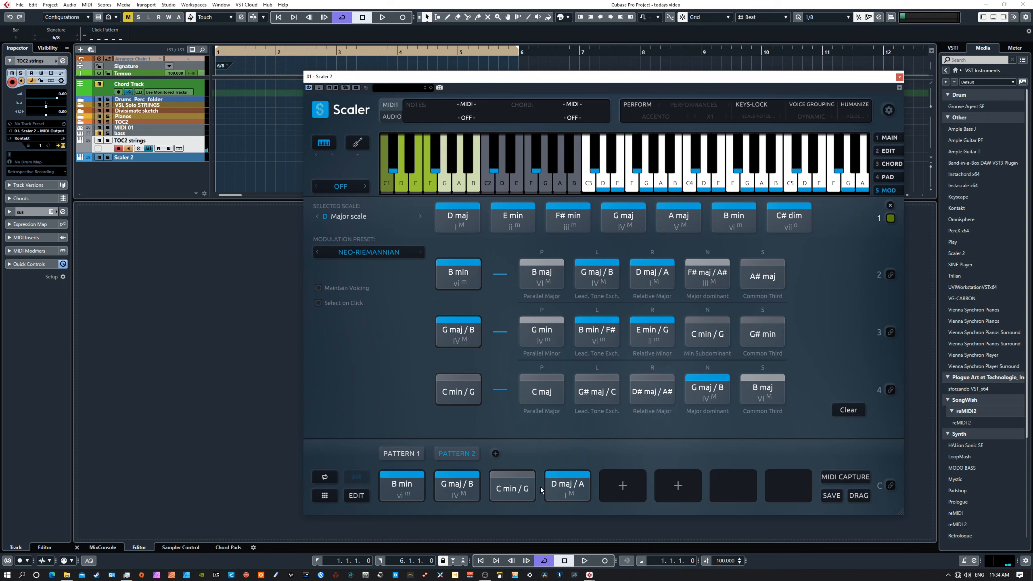
drag(708, 388, 622, 485)
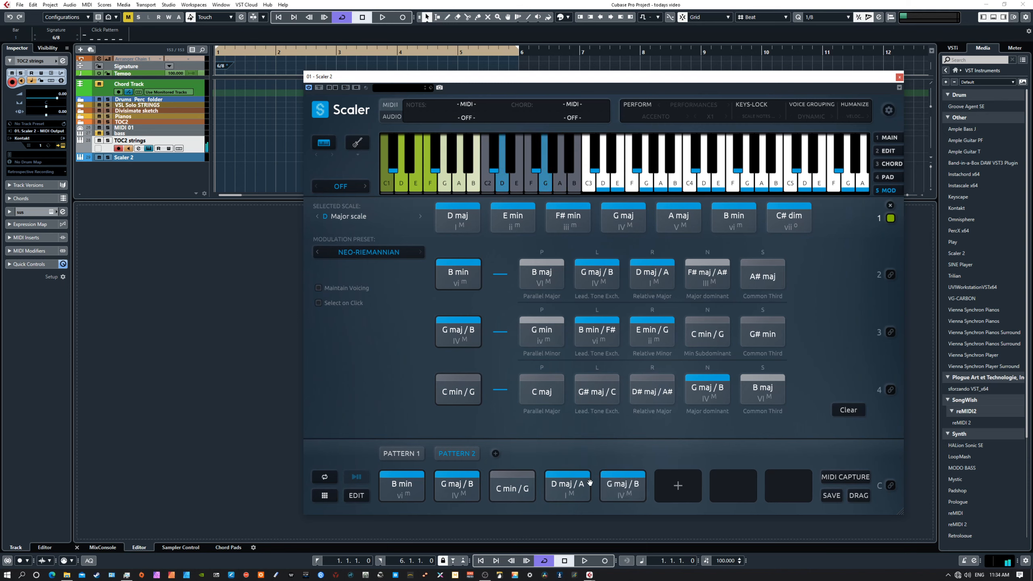
click(454, 493)
click(623, 485)
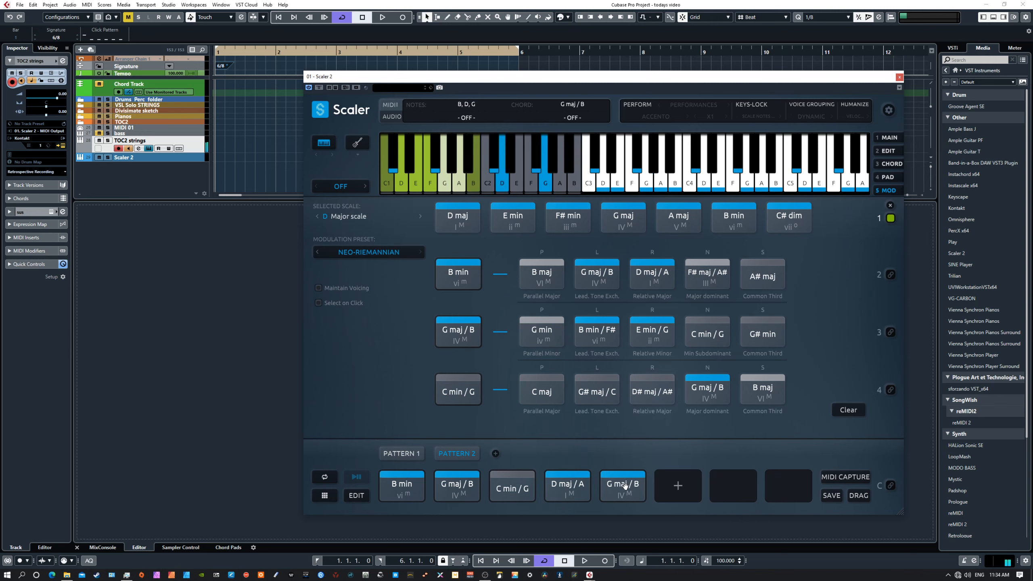
- Audition the five-chord Pattern 2 progression, from B min through the closing D maj / A and G maj / B chords
click(444, 493)
click(414, 490)
click(465, 492)
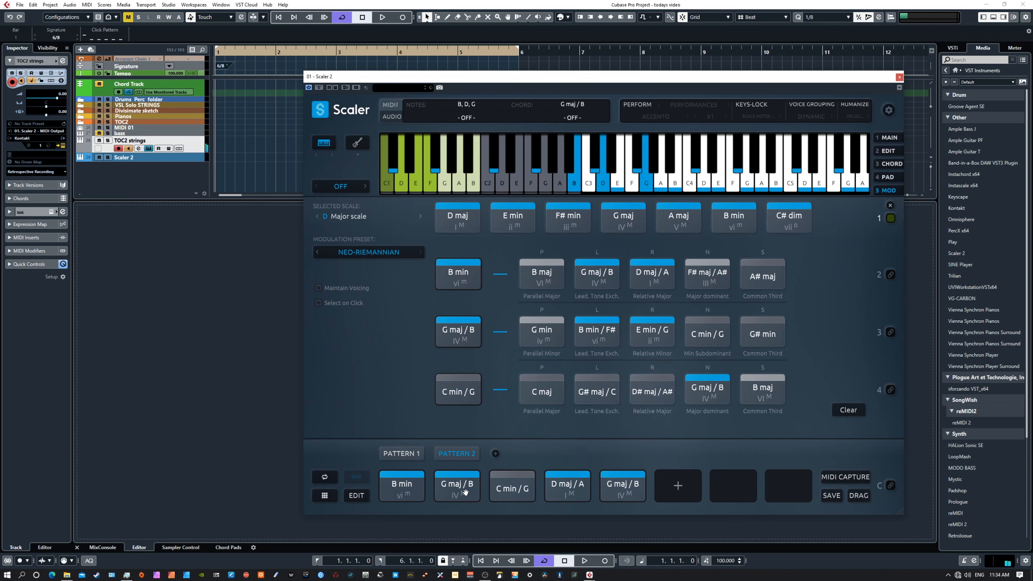
click(510, 490)
click(564, 485)
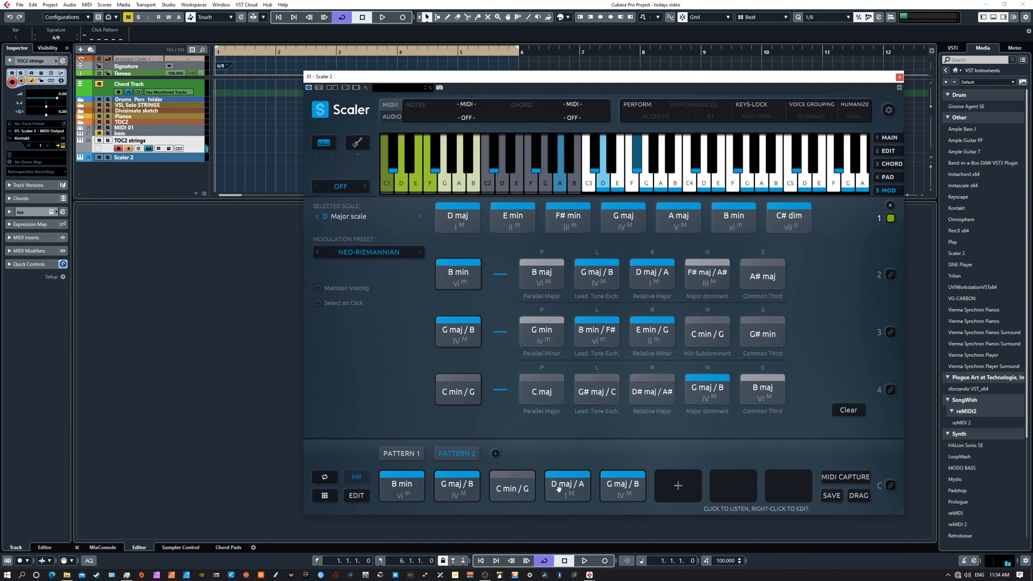
click(613, 485)
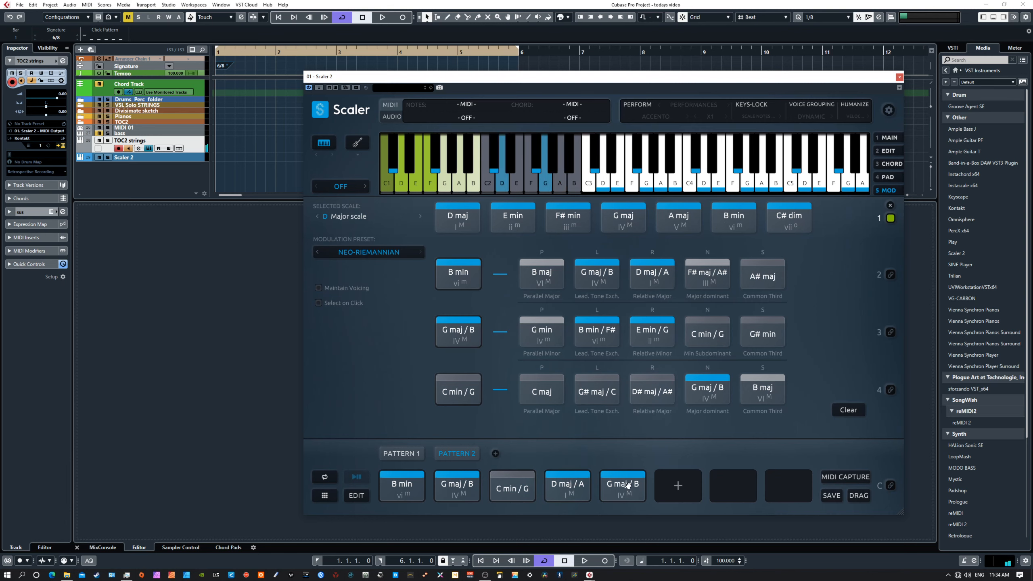
click(575, 489)
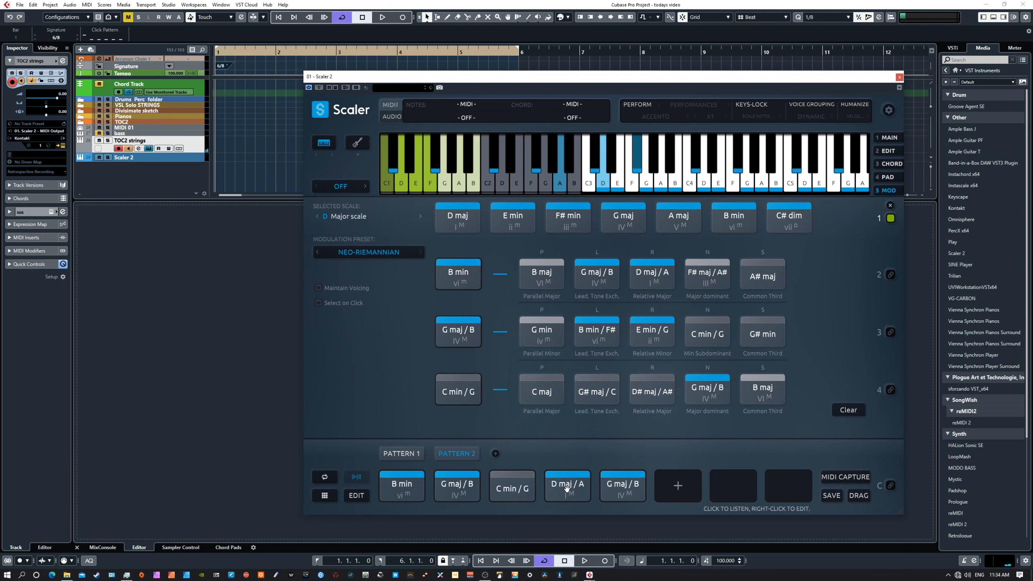
- Remove the D maj / A chord from Pattern 2 and audition the remaining chords in order
right_click(566, 489)
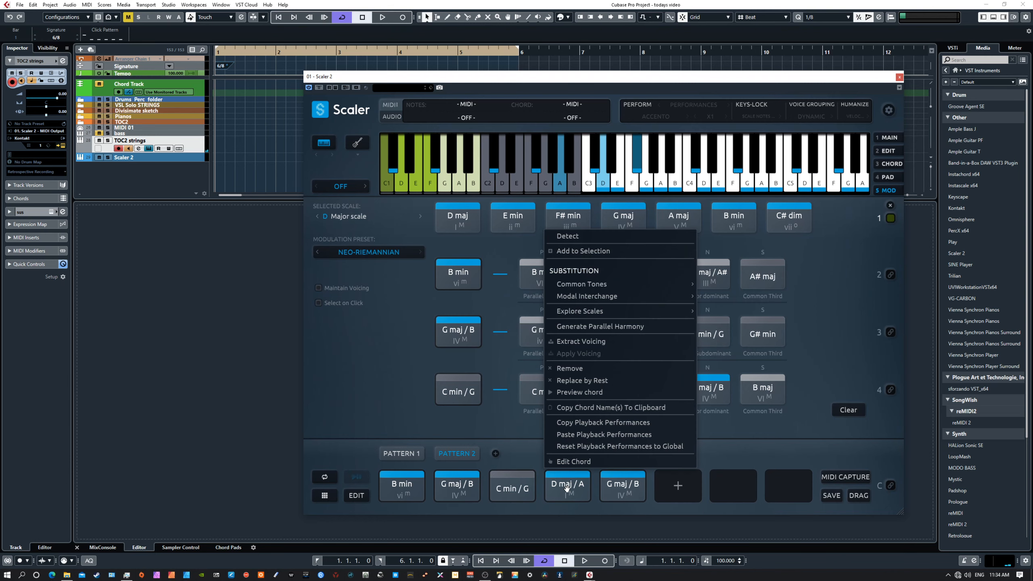
click(573, 369)
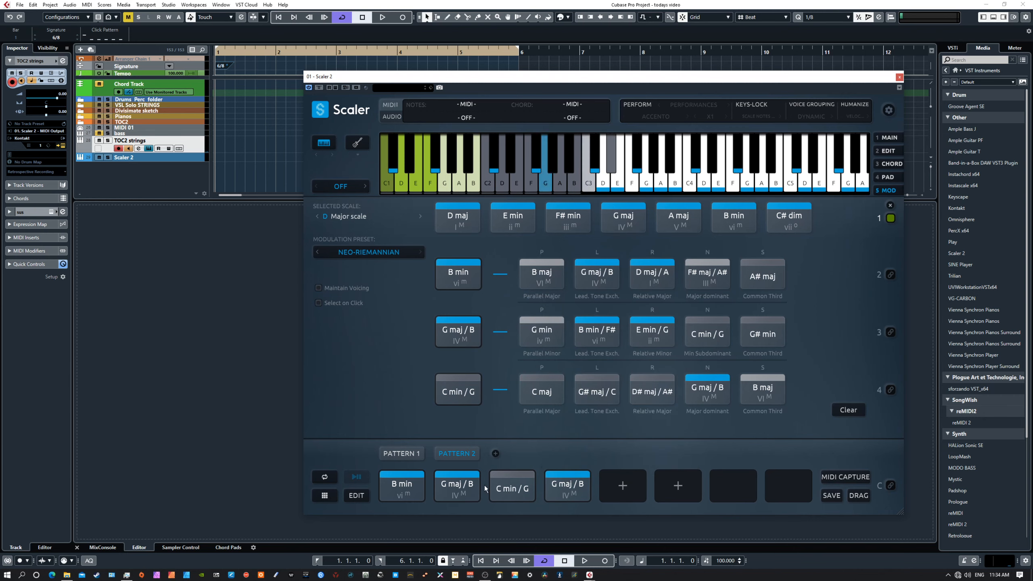
click(415, 488)
click(457, 486)
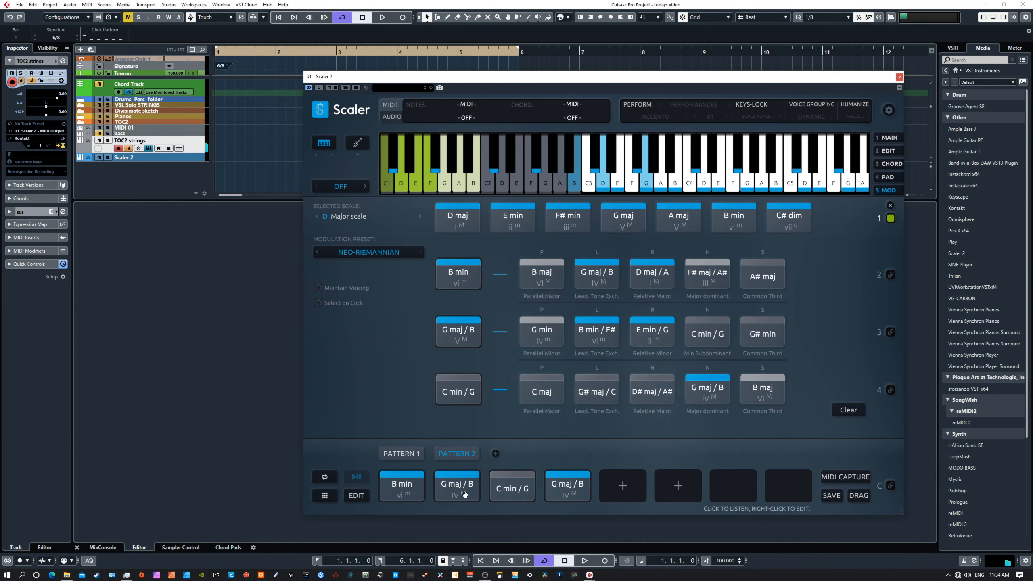
click(501, 482)
click(558, 486)
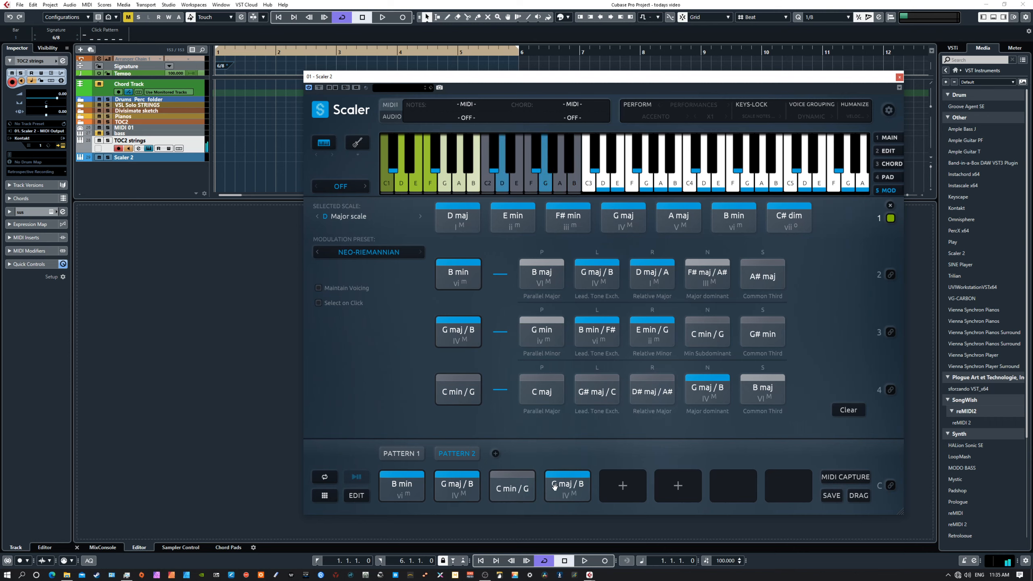
- Audition the Pattern 2 transitions from G maj / B to C min / G and back to the closing G maj / B
click(456, 488)
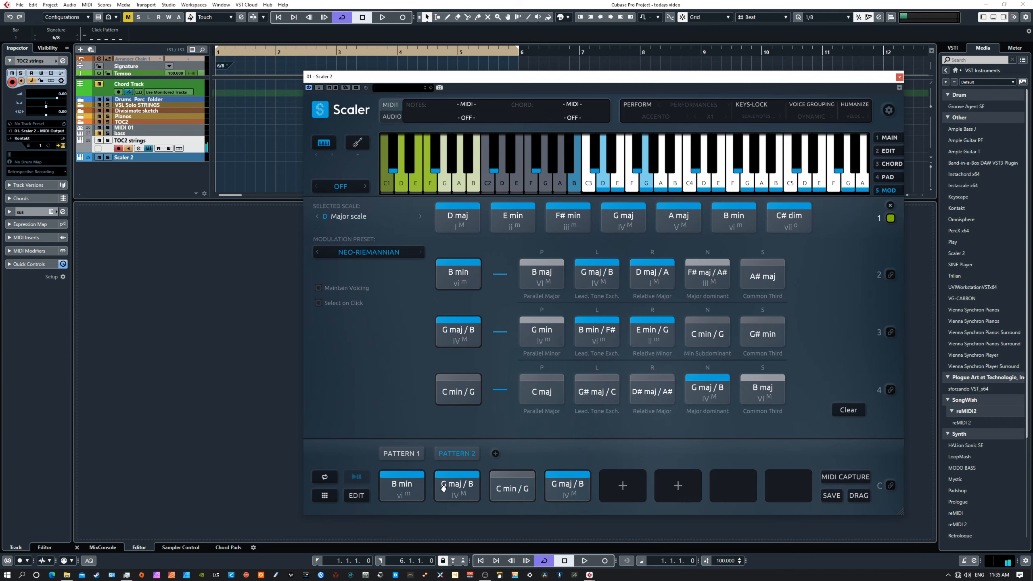
click(509, 488)
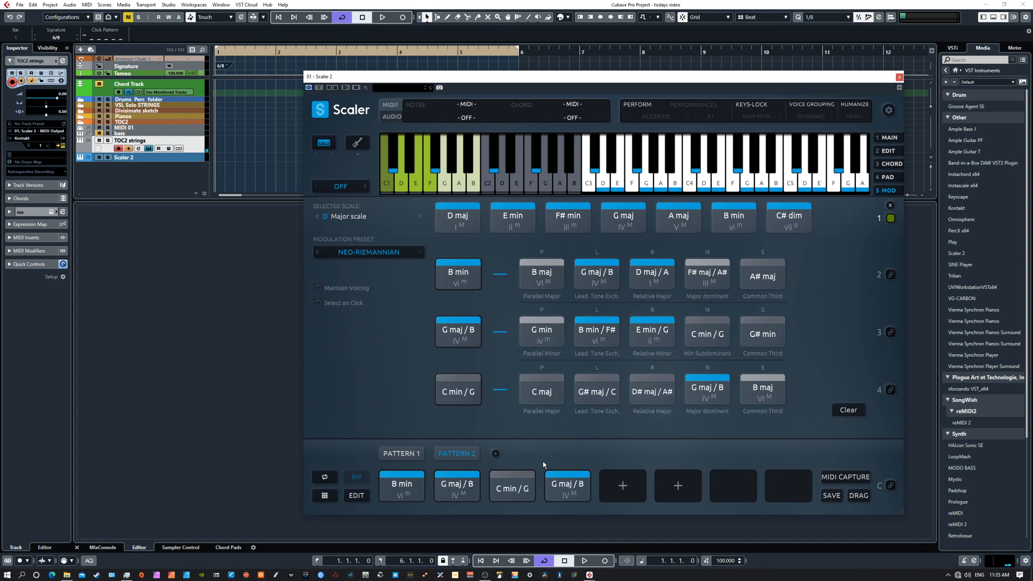
click(555, 482)
click(518, 487)
click(554, 484)
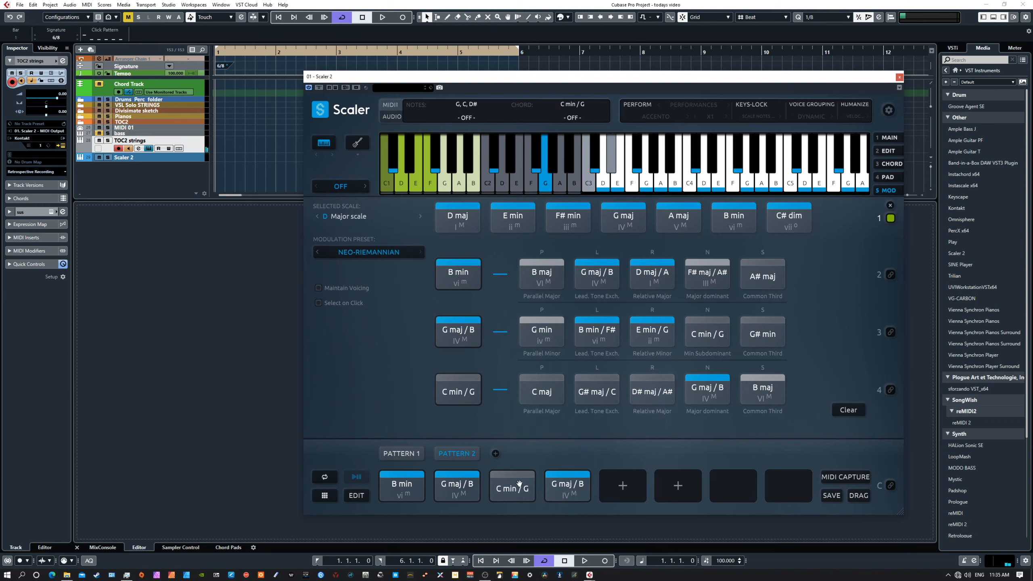
click(562, 484)
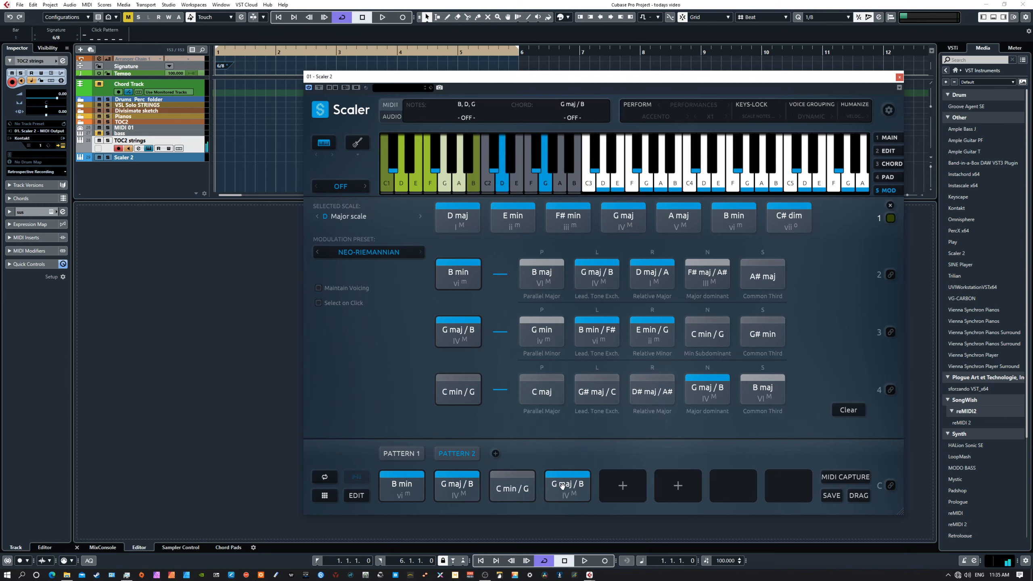
- Move the closing G maj / B to the fifth slot of Pattern 2 and fill the fourth slot with F# maj / A#
drag(569, 485, 617, 485)
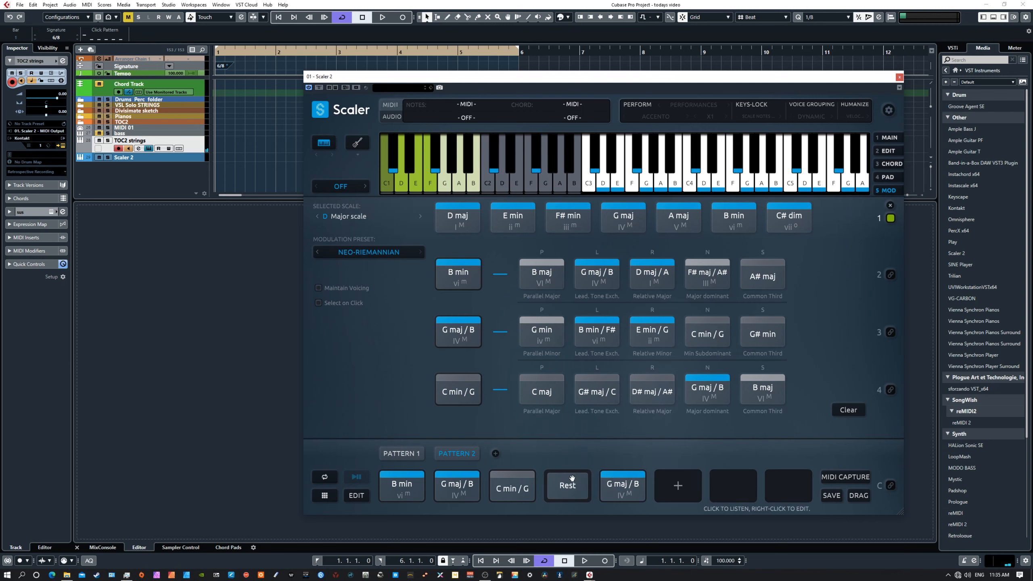
click(545, 341)
click(546, 282)
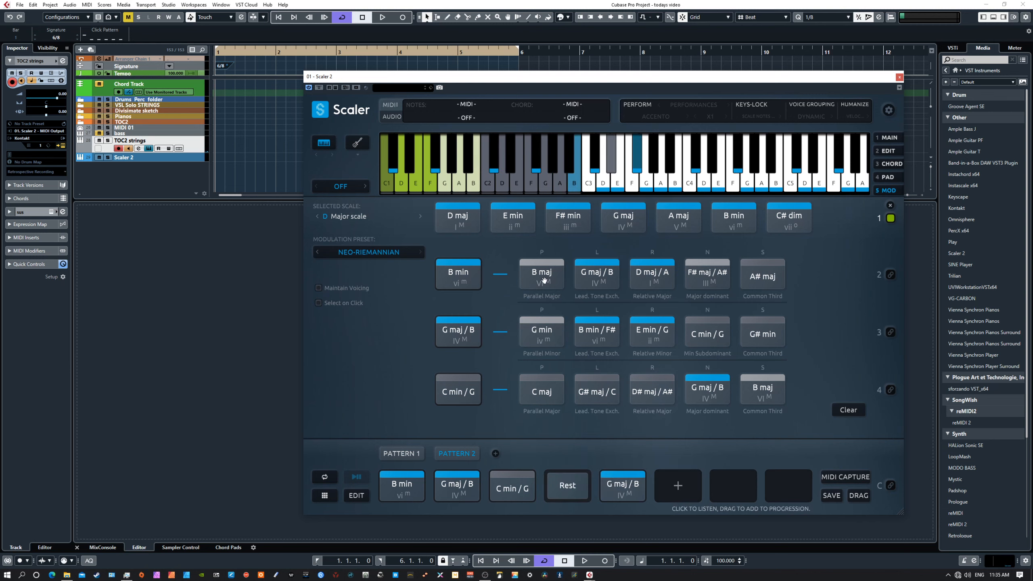
click(706, 278)
drag(707, 278, 567, 485)
- Audition the Pattern 2 progression B min, G maj / B, C min / G, F# maj / A#, G maj / B, repeating the last two chords
click(413, 487)
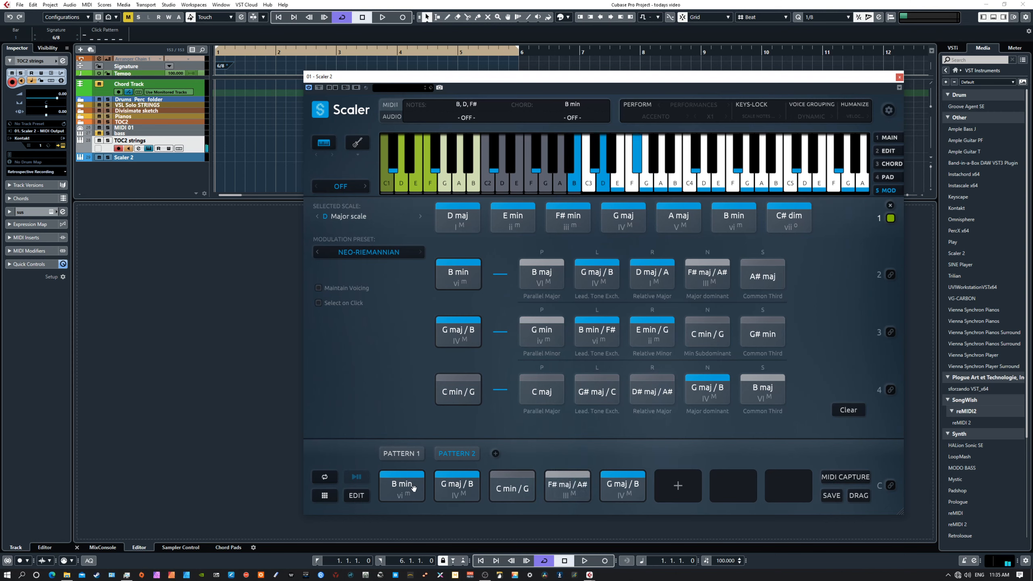
click(459, 485)
click(503, 487)
click(561, 485)
click(608, 482)
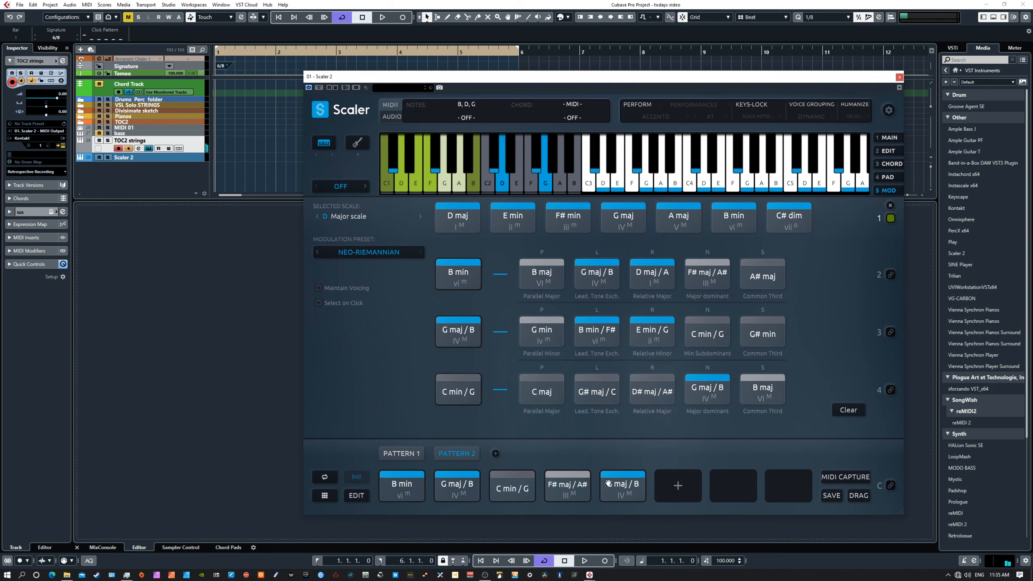
click(563, 486)
click(609, 484)
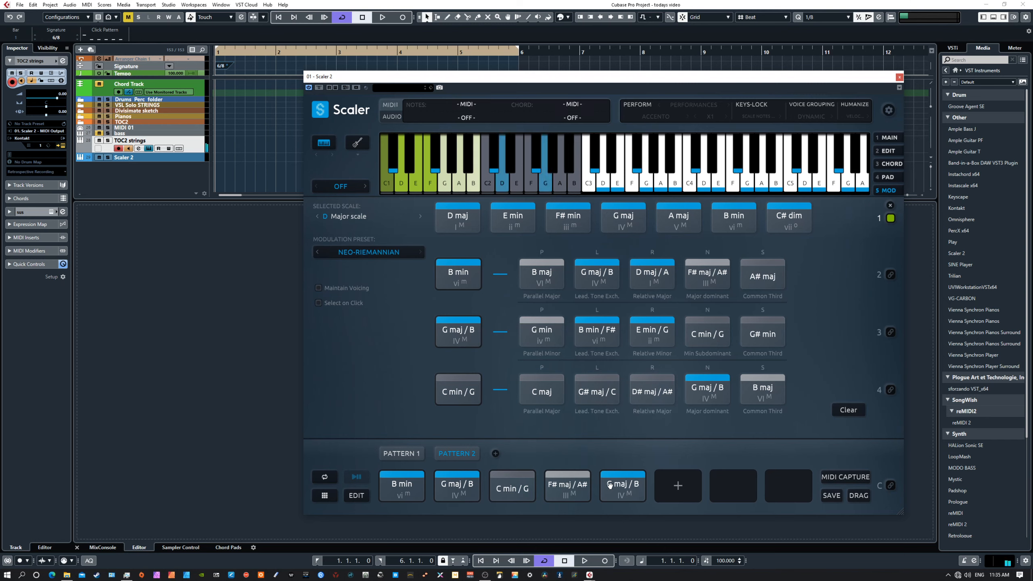
- Audition alternatives for the fourth chord of Pattern 2, replace it with F# min from the scale, and play the change to G maj / B
click(574, 484)
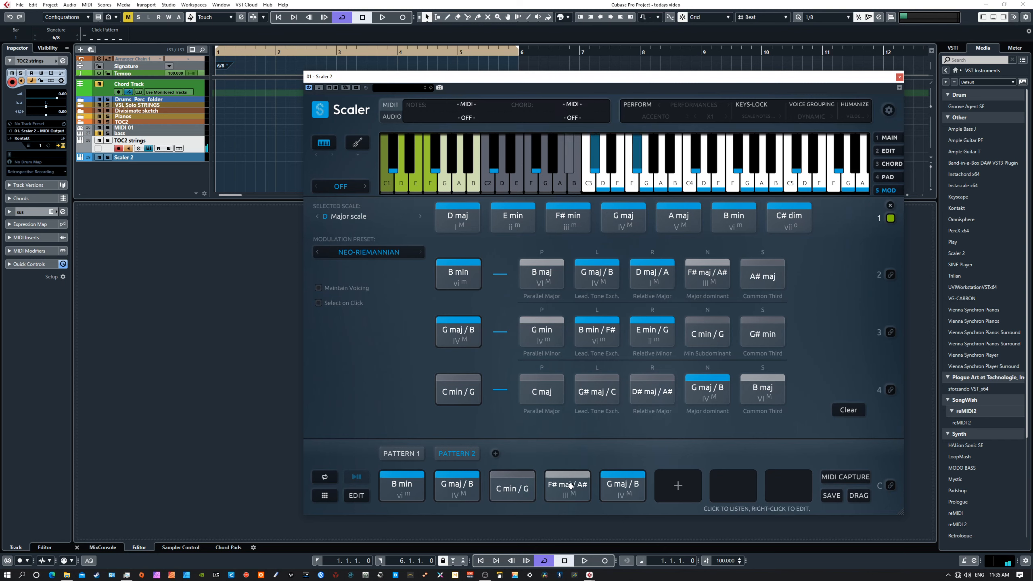
click(570, 485)
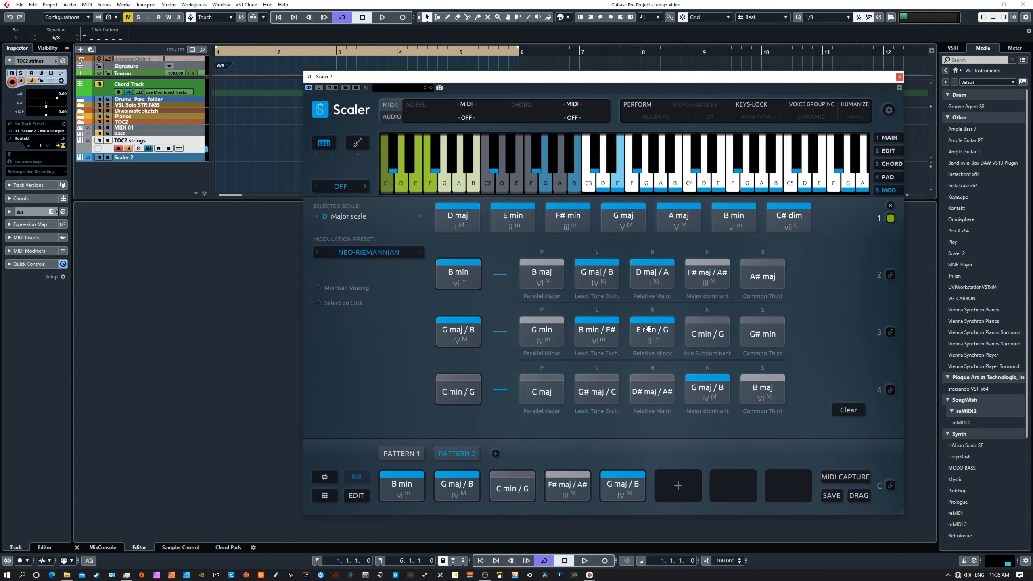
click(646, 280)
click(601, 276)
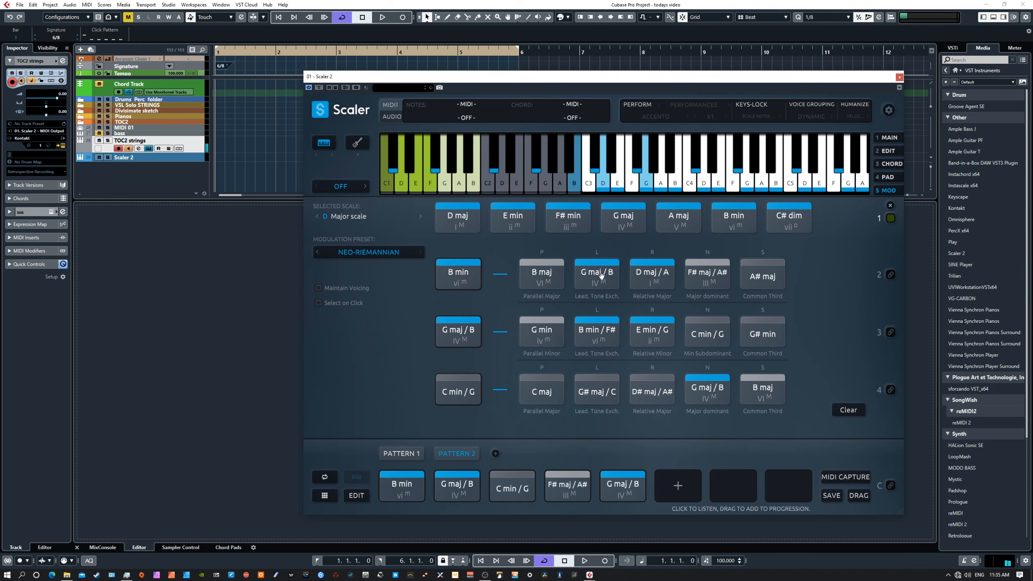
click(622, 220)
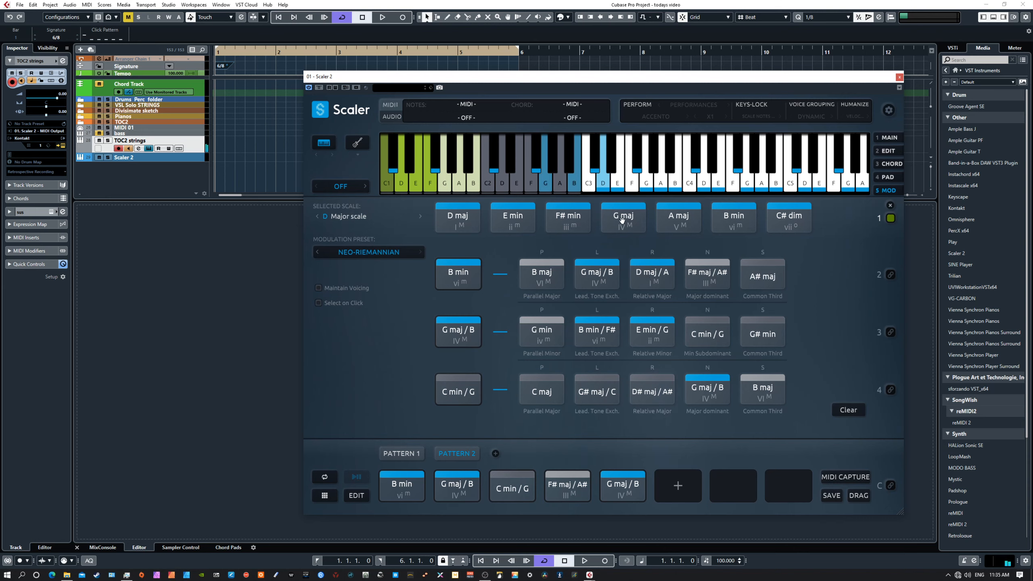
click(577, 221)
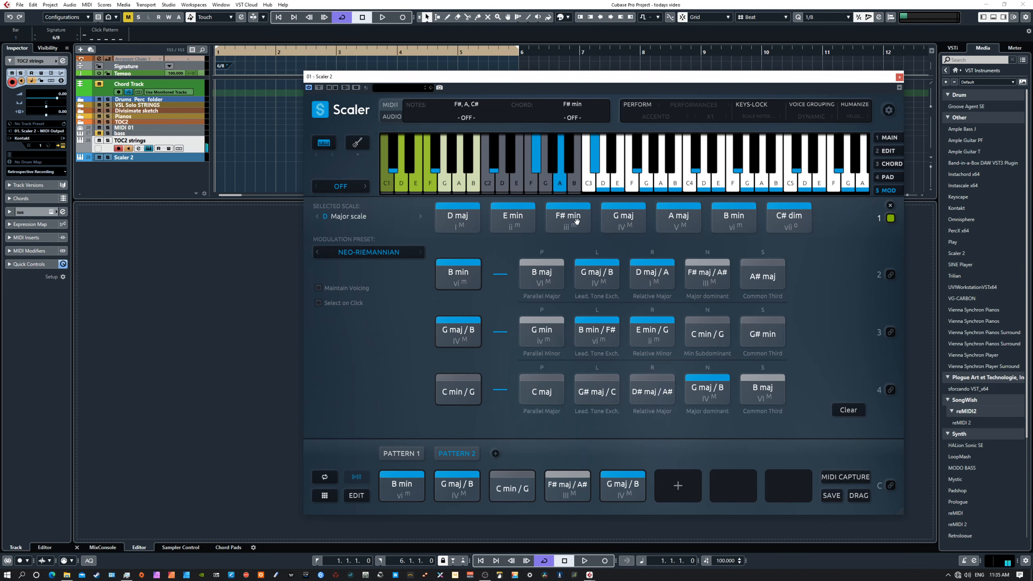
drag(576, 221, 568, 486)
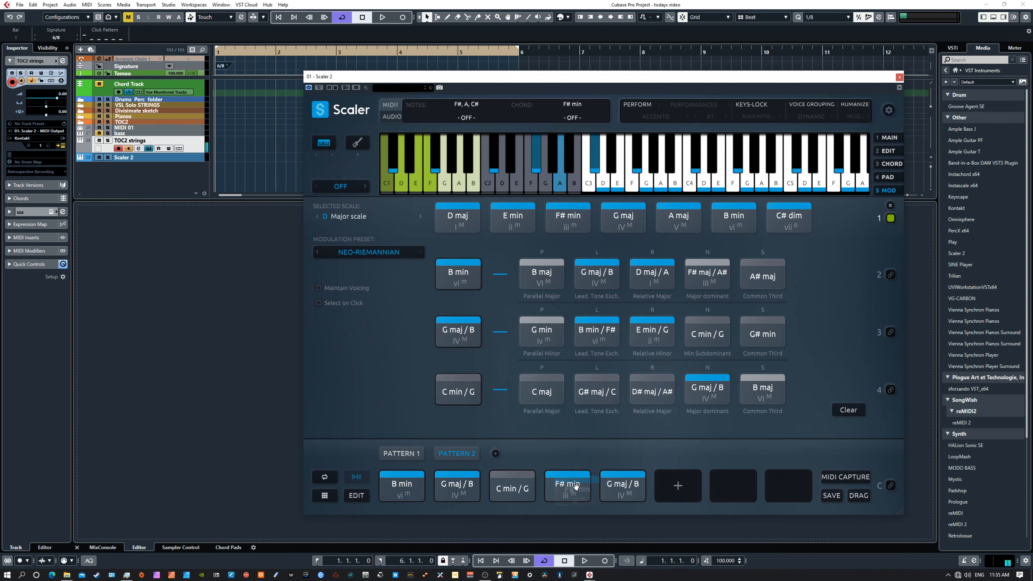
click(609, 485)
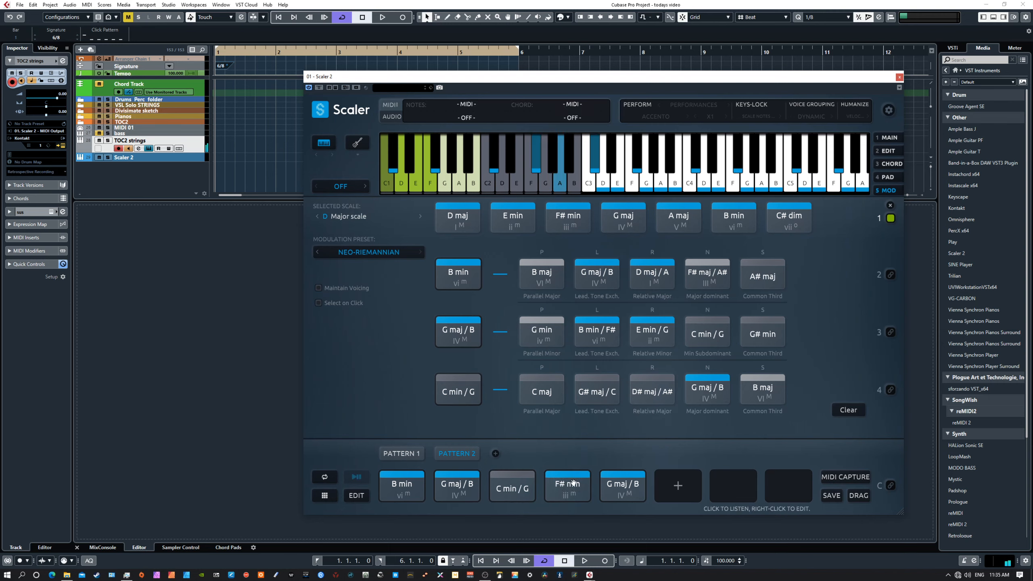
- Replace the fourth chord of Pattern 2 with C# dim and audition it between C min / G and G maj / B
click(779, 217)
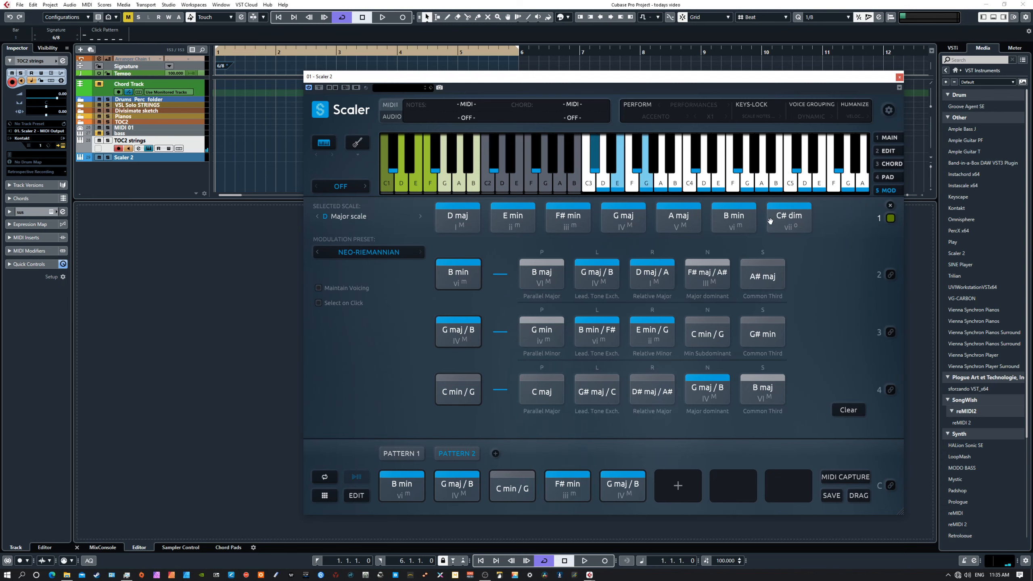
drag(779, 217, 567, 491)
click(512, 489)
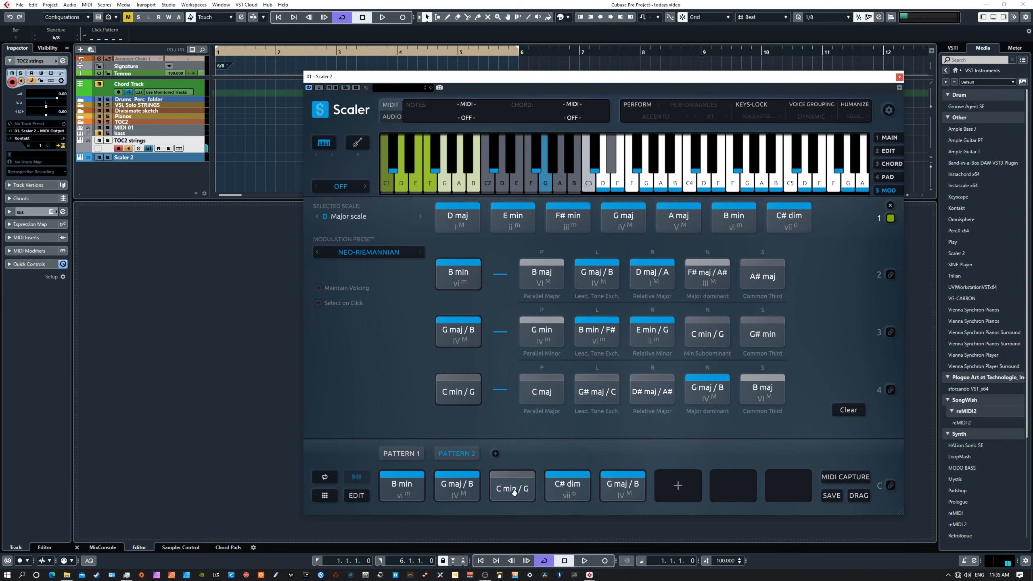
click(568, 488)
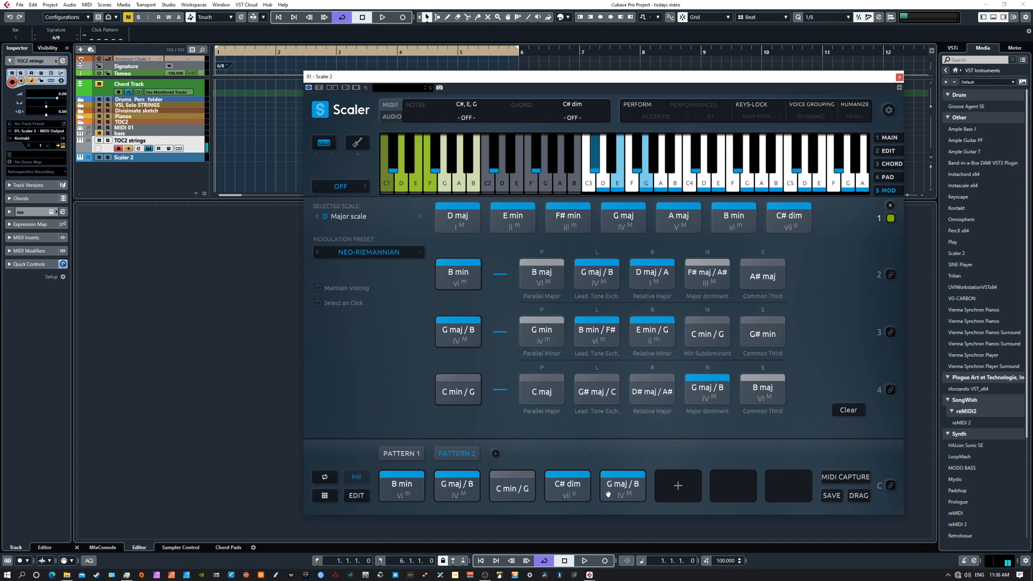
click(619, 491)
click(574, 486)
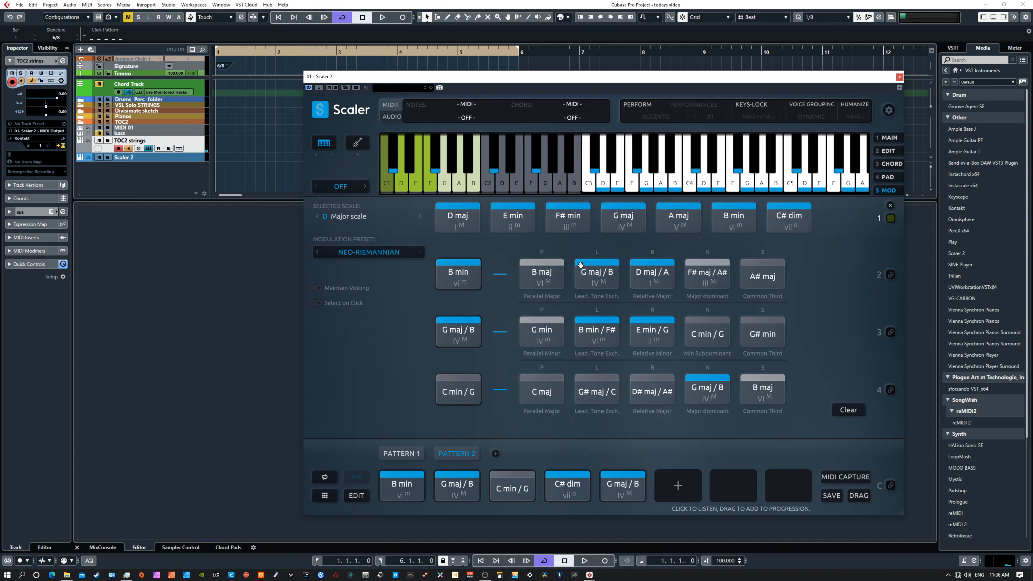
- Replace the fourth chord of Pattern 2 with F# maj / A# and audition it leading into G maj / B
click(647, 278)
click(705, 277)
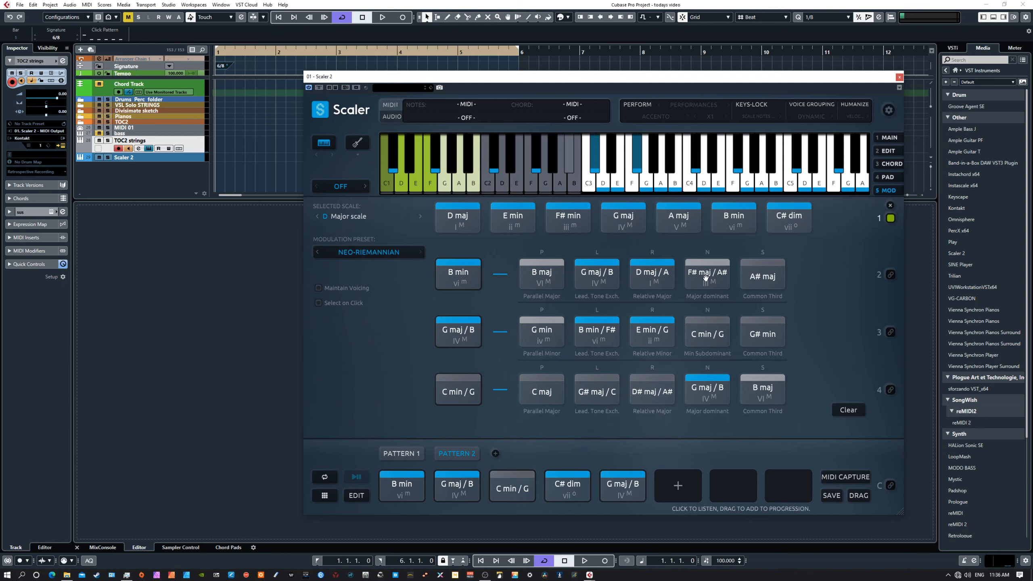
drag(705, 278, 569, 482)
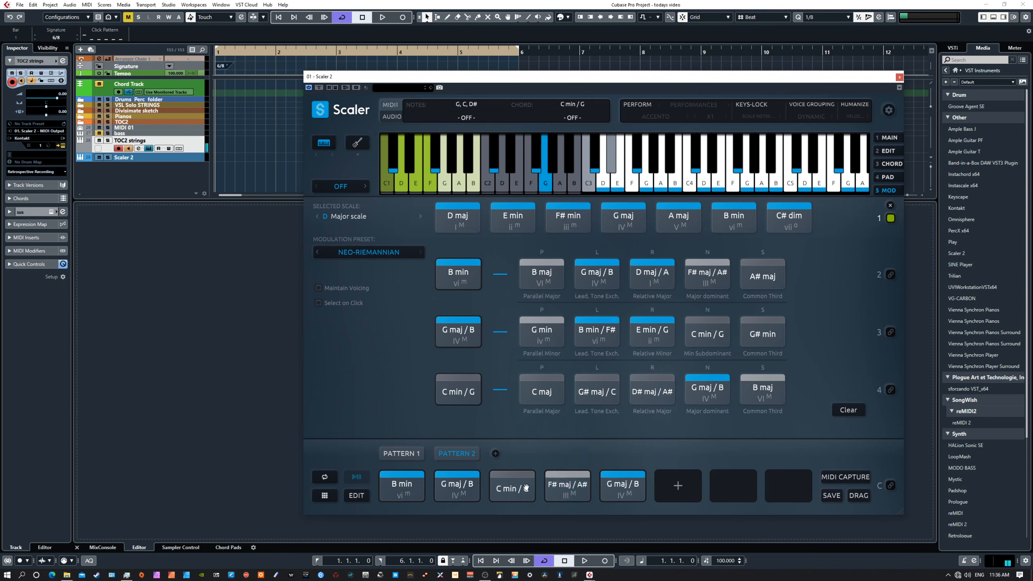
click(565, 488)
click(615, 490)
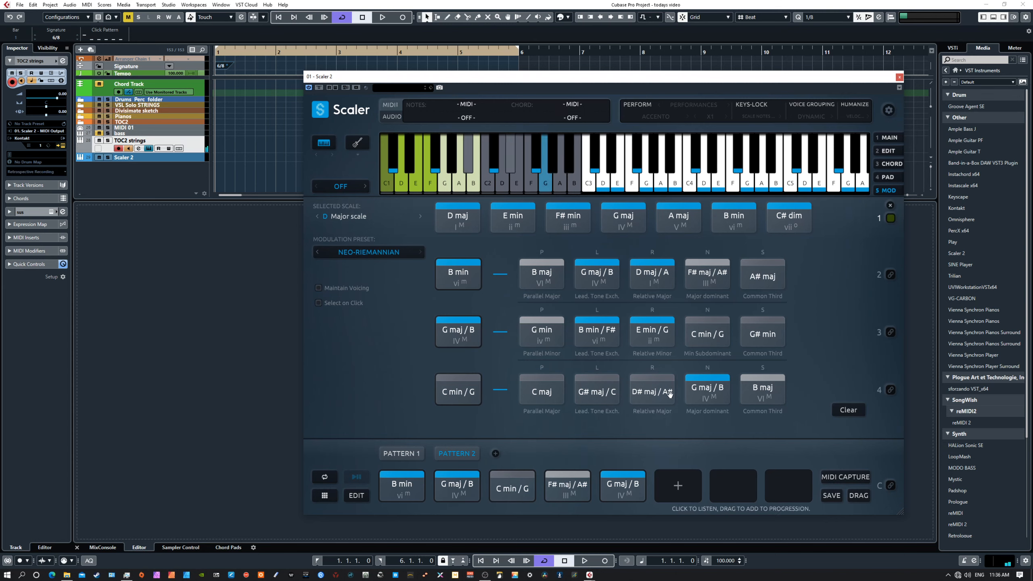
click(704, 390)
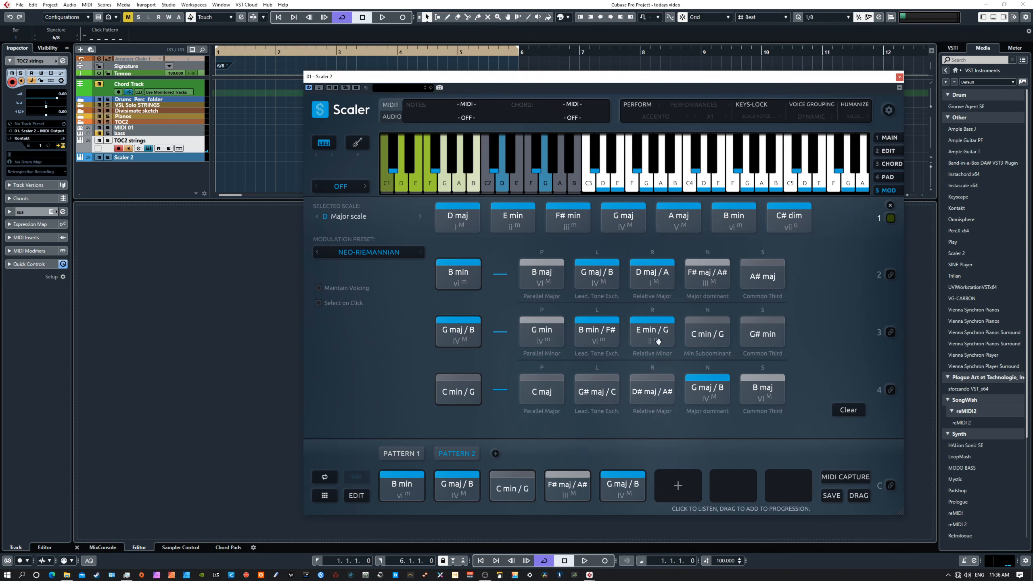
- Set F# min as the first Neo-Riemannian source chord and its D maj / F# transformation as the second source chord
drag(568, 222, 451, 274)
click(528, 271)
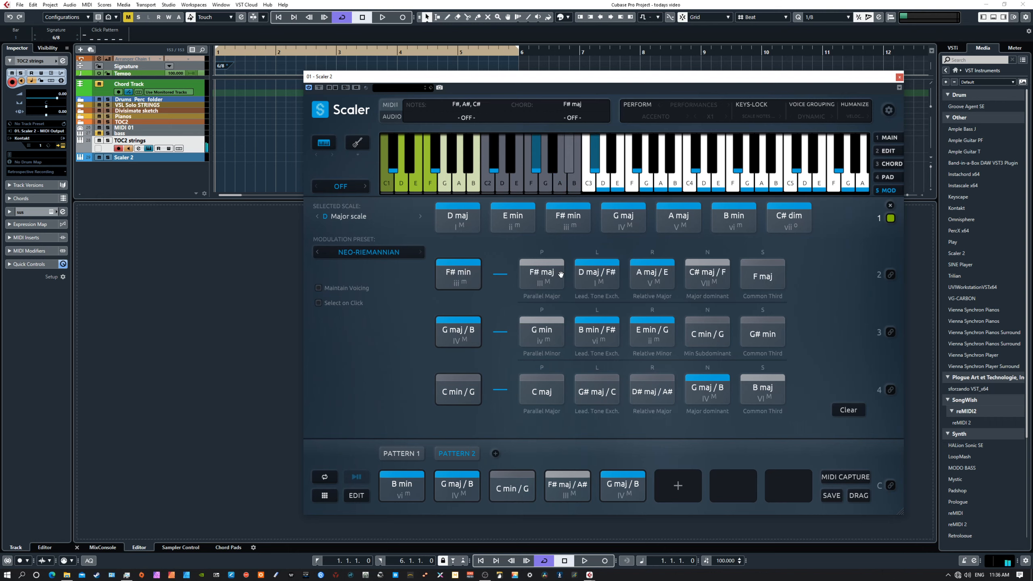
drag(597, 273, 462, 330)
- Audition B min / D and G min / D from the D maj / F# transformations, comparing G min / D with C min / G and G maj / B
click(650, 330)
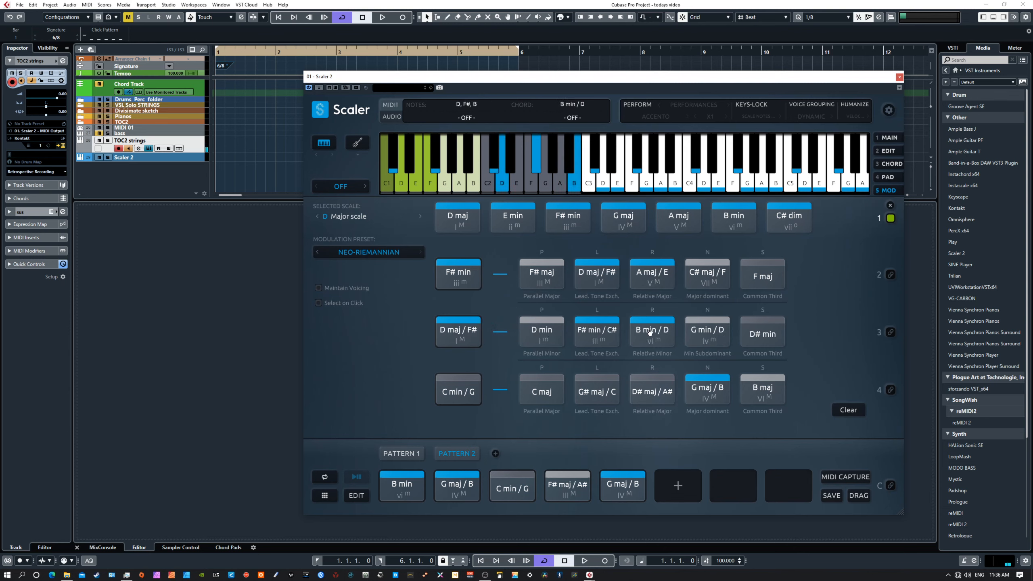
click(697, 332)
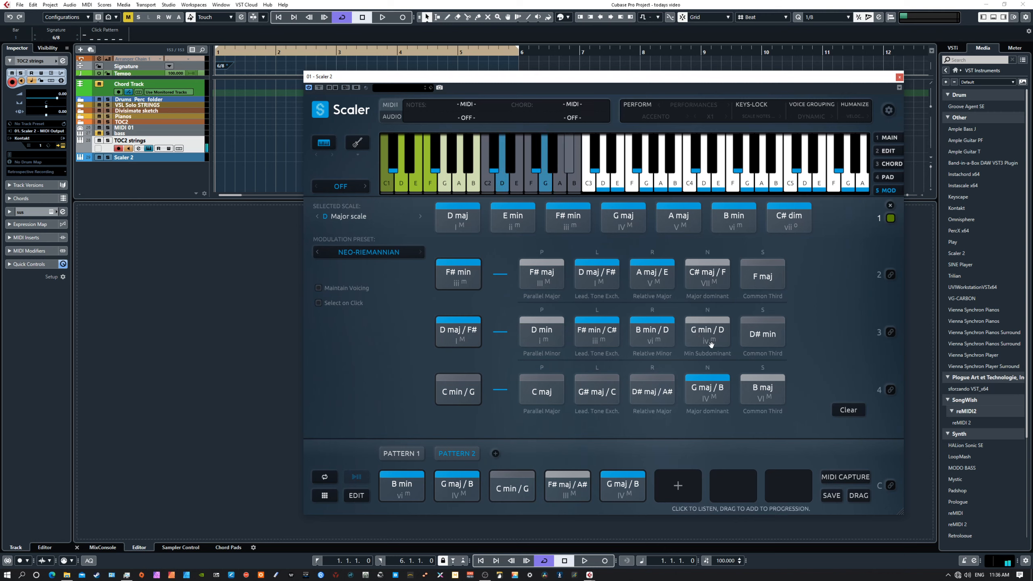
click(520, 489)
click(715, 332)
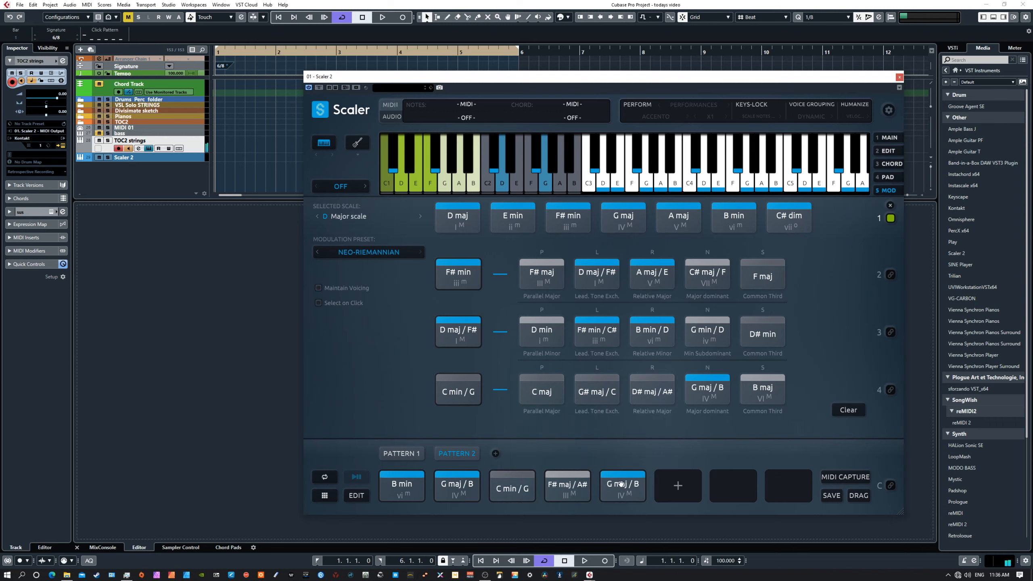
click(621, 485)
click(708, 330)
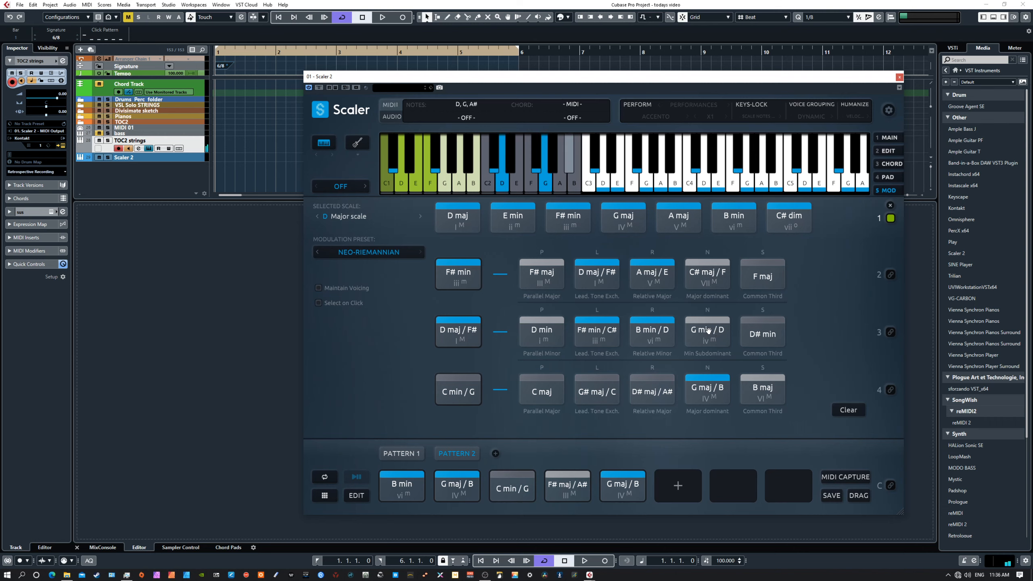
click(704, 393)
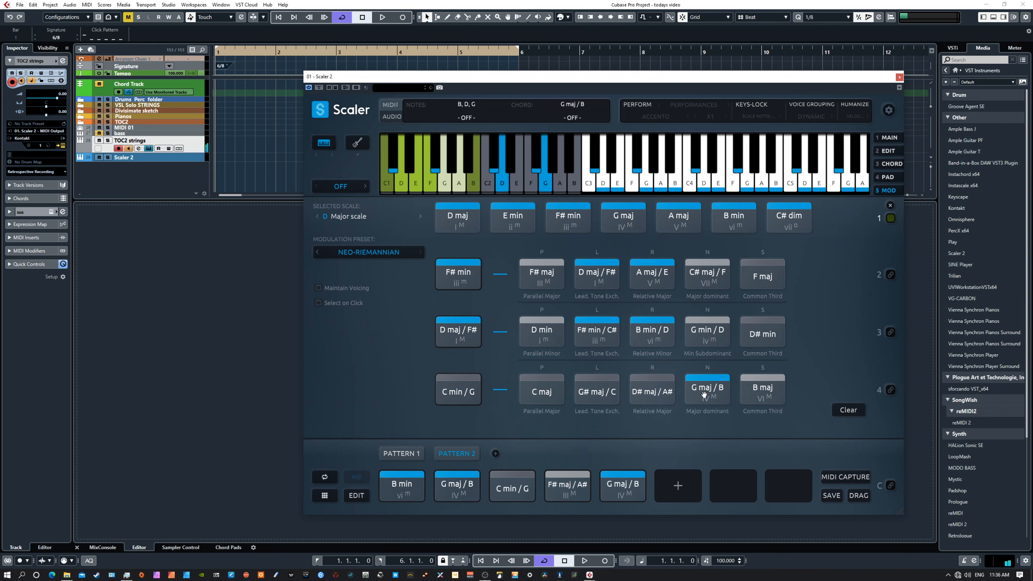
click(709, 339)
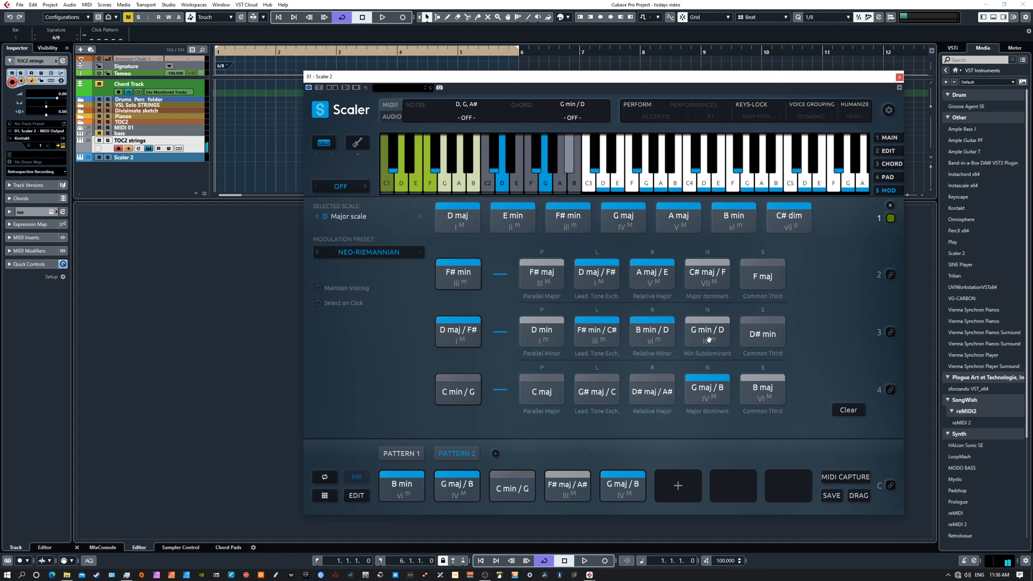
- Audition D maj, replace the fourth chord of Pattern 2 with G min / D and the fifth with D maj
click(458, 224)
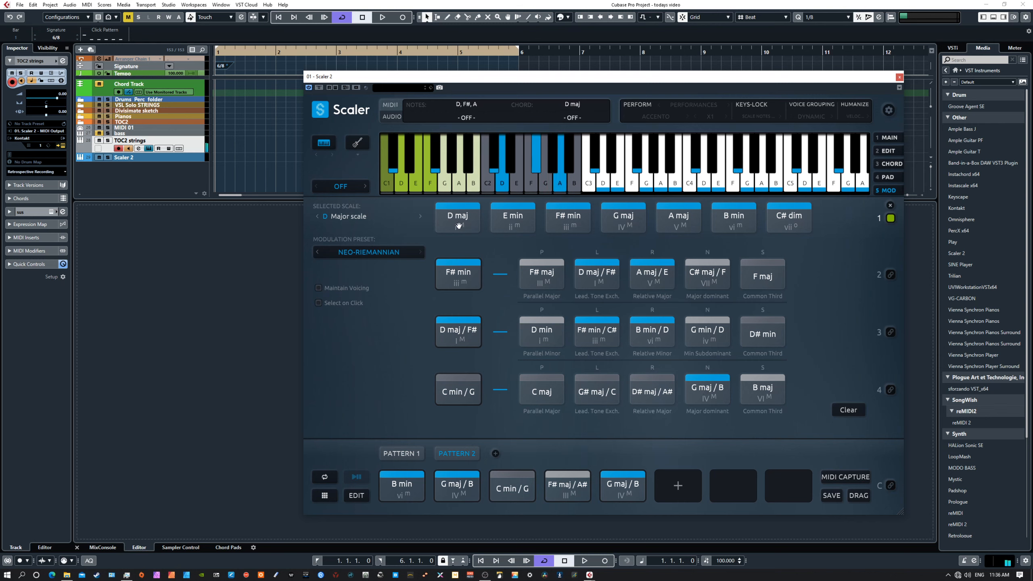
drag(708, 335, 567, 486)
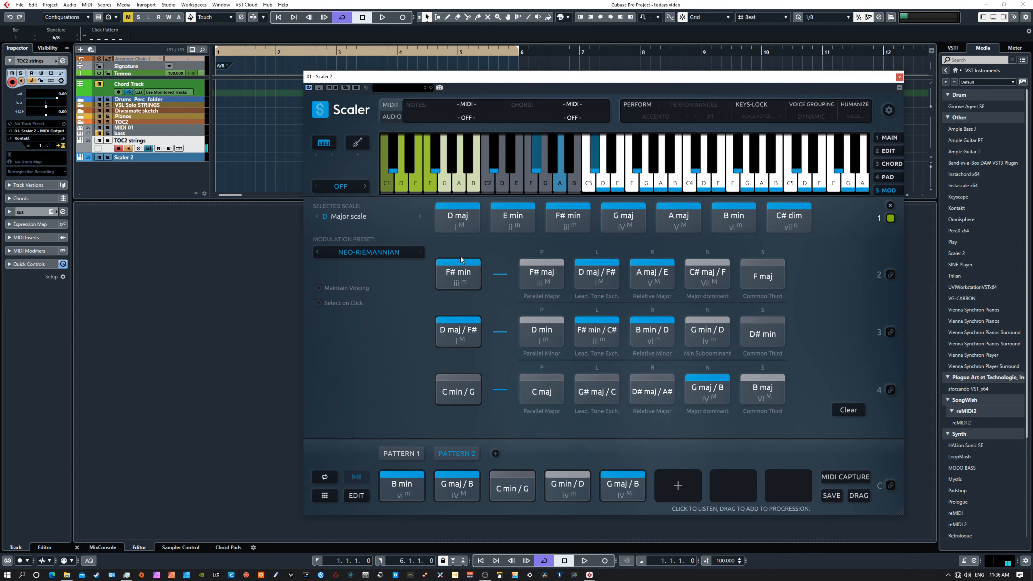
drag(457, 223, 613, 476)
- Audition the five chords of Pattern 2 in order, from B min through to D maj
click(413, 486)
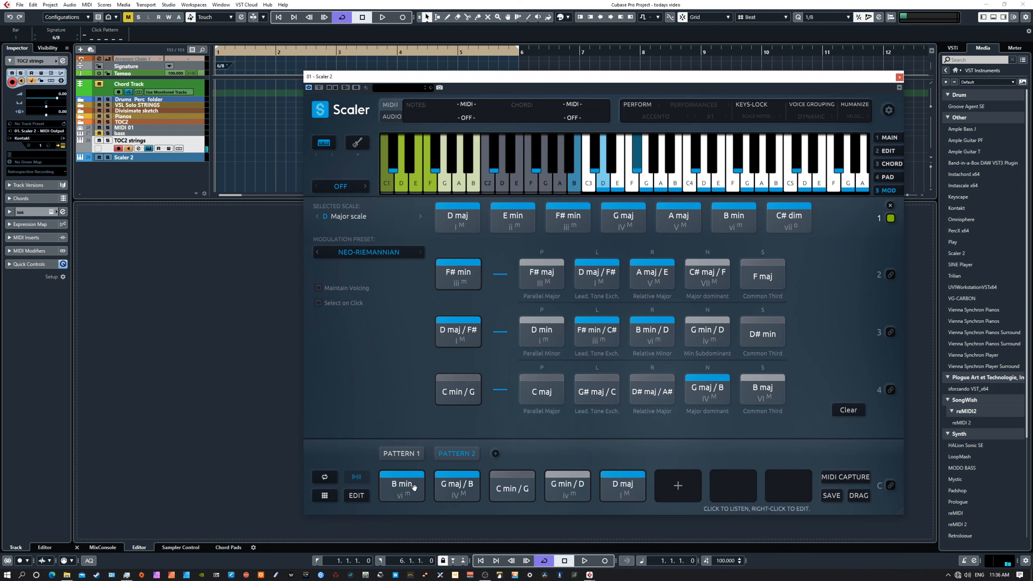
click(464, 493)
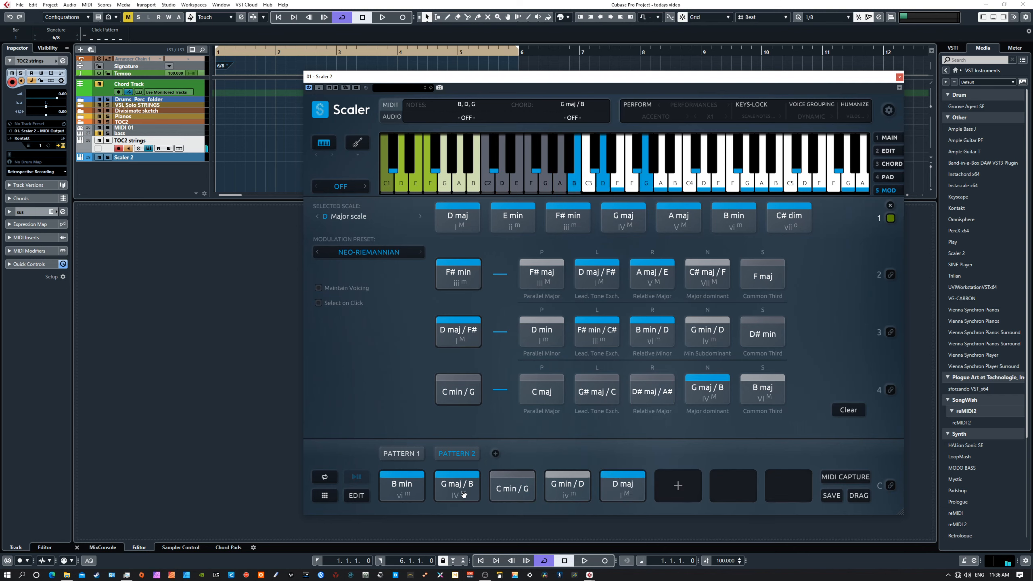
click(509, 490)
click(557, 489)
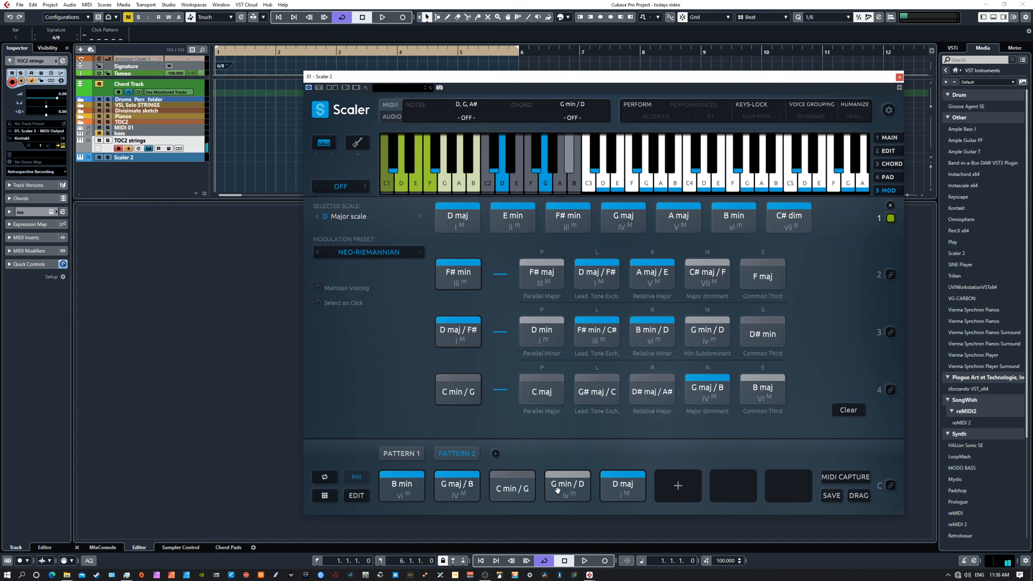
click(619, 488)
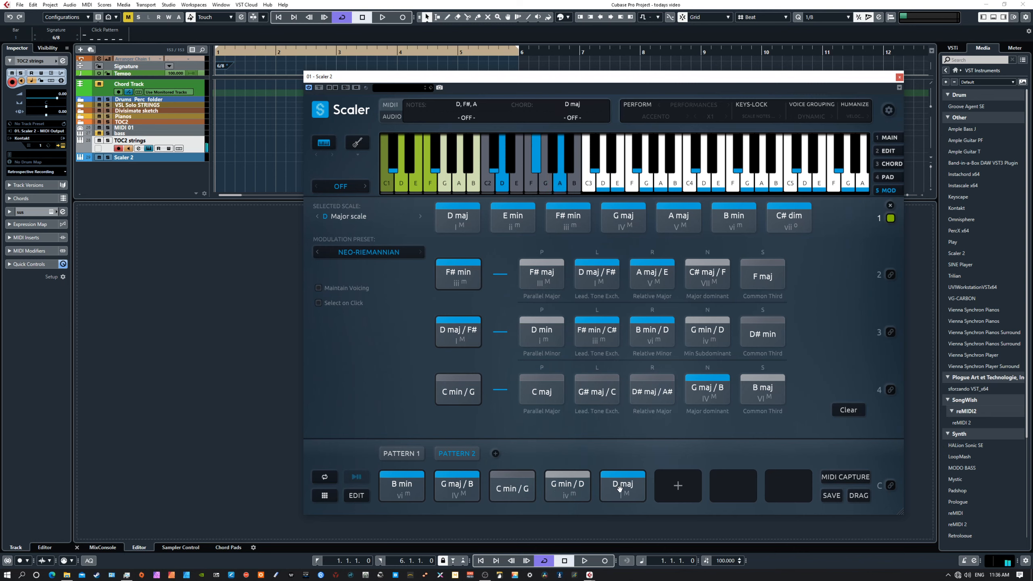
- Audition Pattern 2 from G maj / B onward, comparing how C min / G and G min / D lead into D maj
click(442, 491)
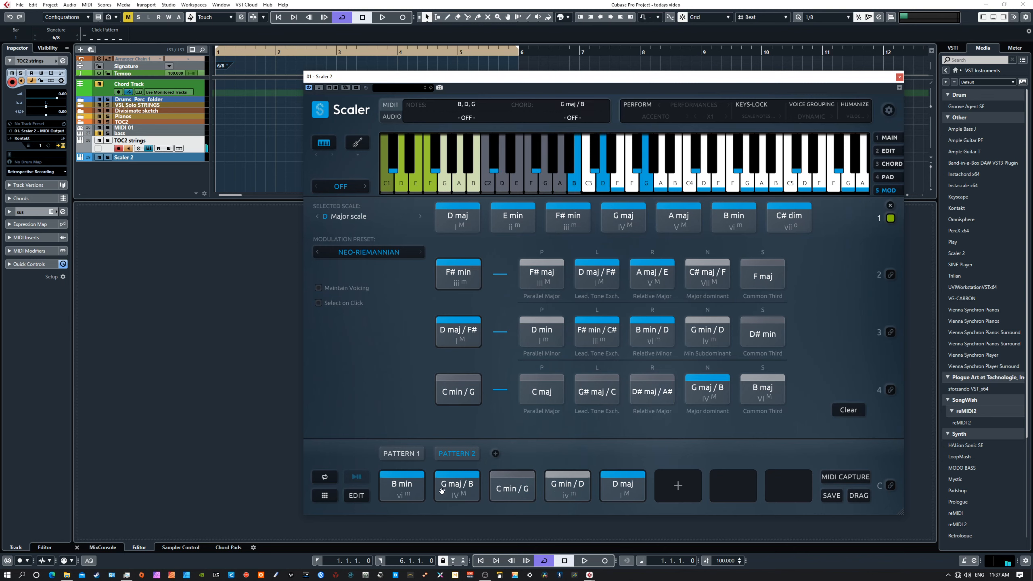
click(493, 489)
click(566, 487)
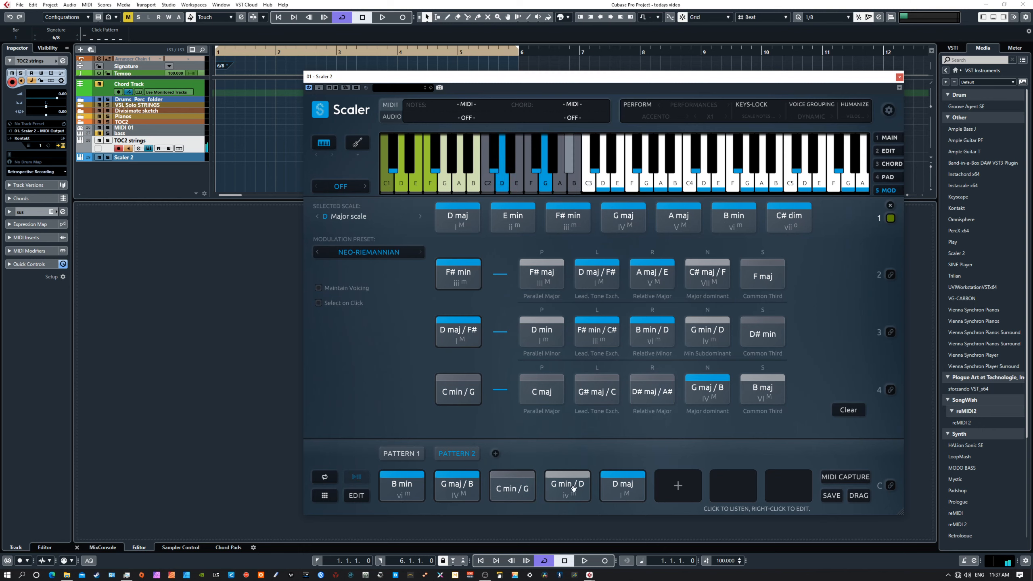
click(610, 488)
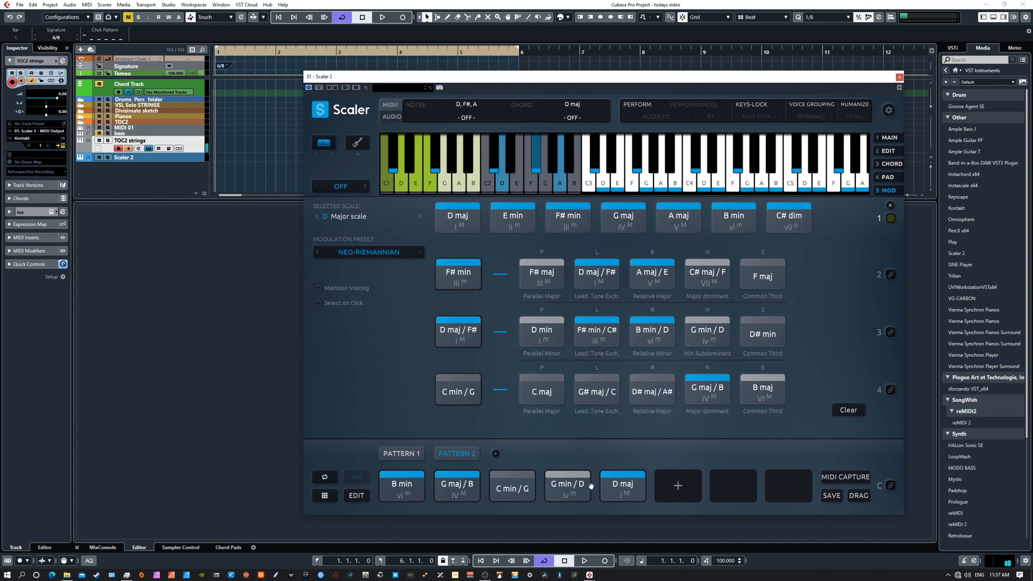
click(532, 474)
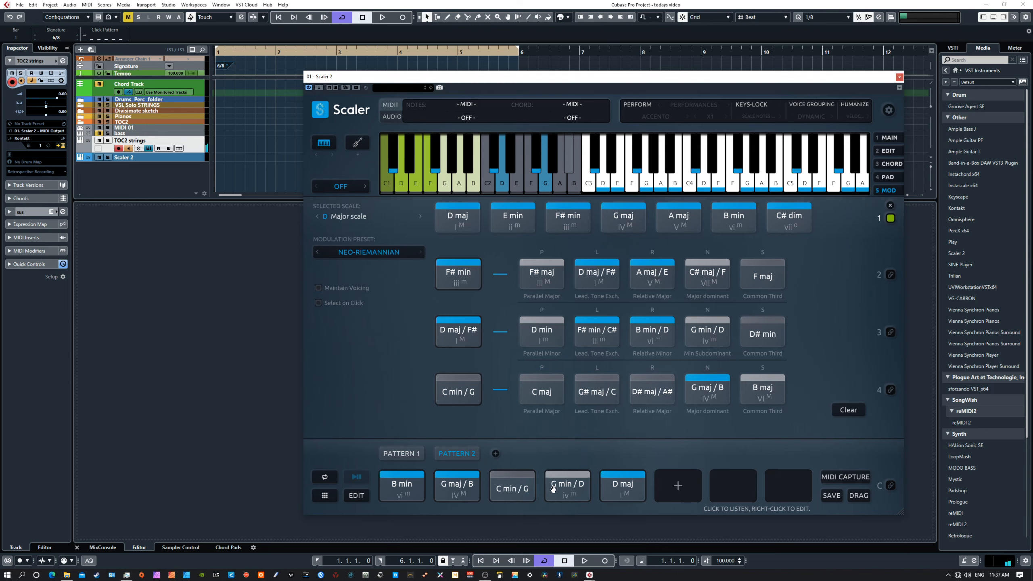
click(520, 488)
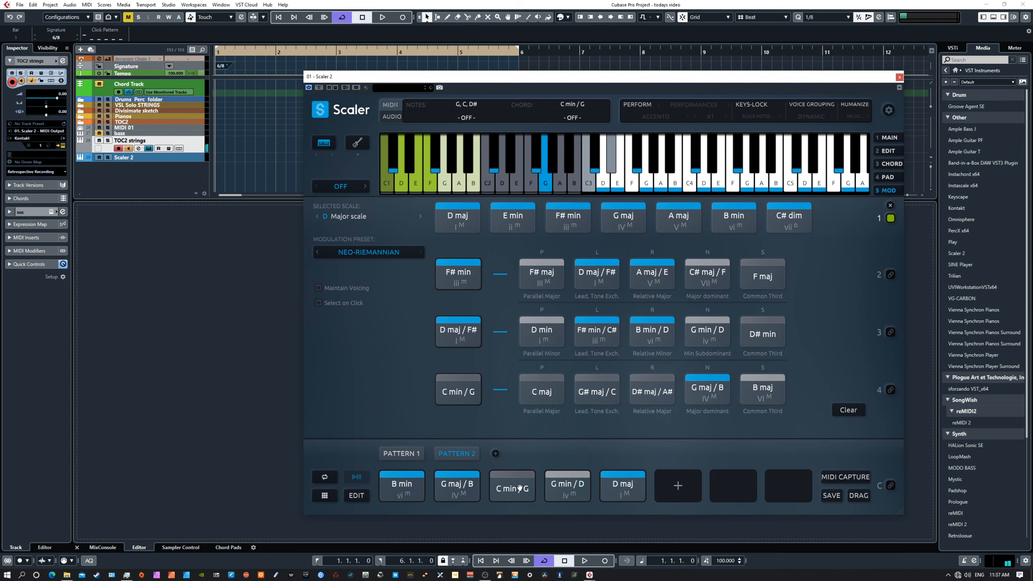
click(611, 485)
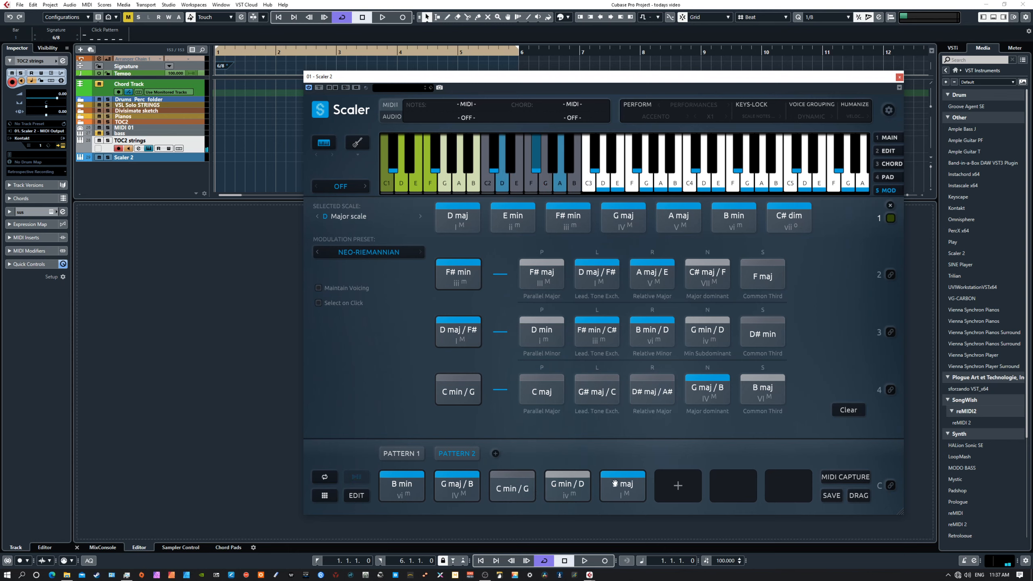
click(586, 481)
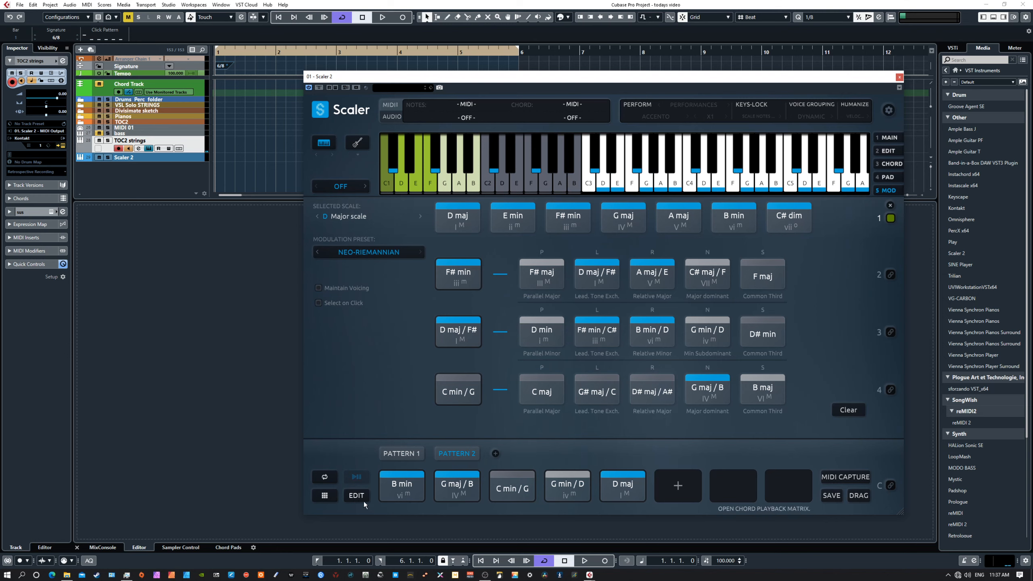
- Switch to Pattern 1 and audition its chords in order, from the opening D maj to the closing D maj
click(406, 452)
click(406, 486)
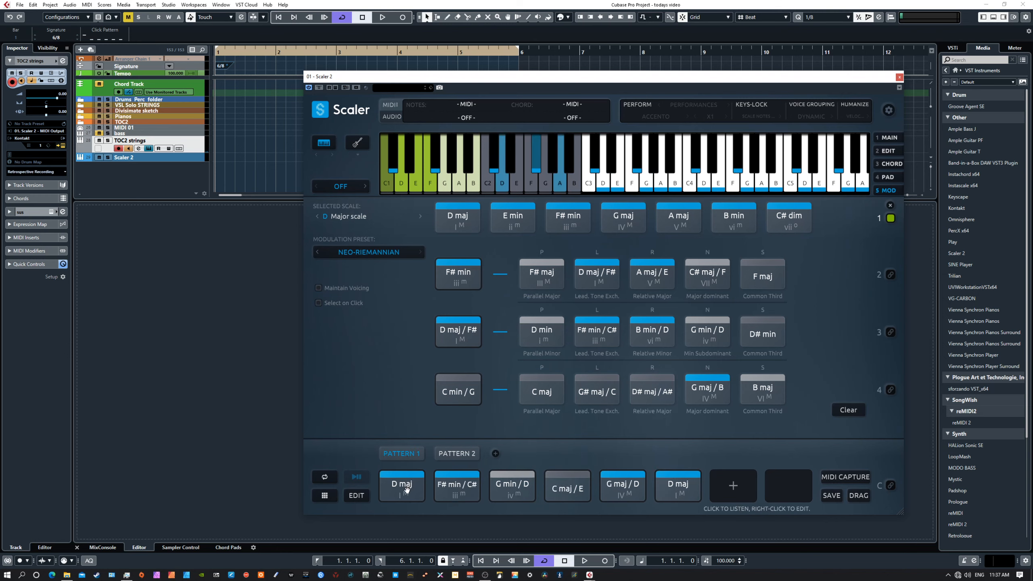
click(468, 486)
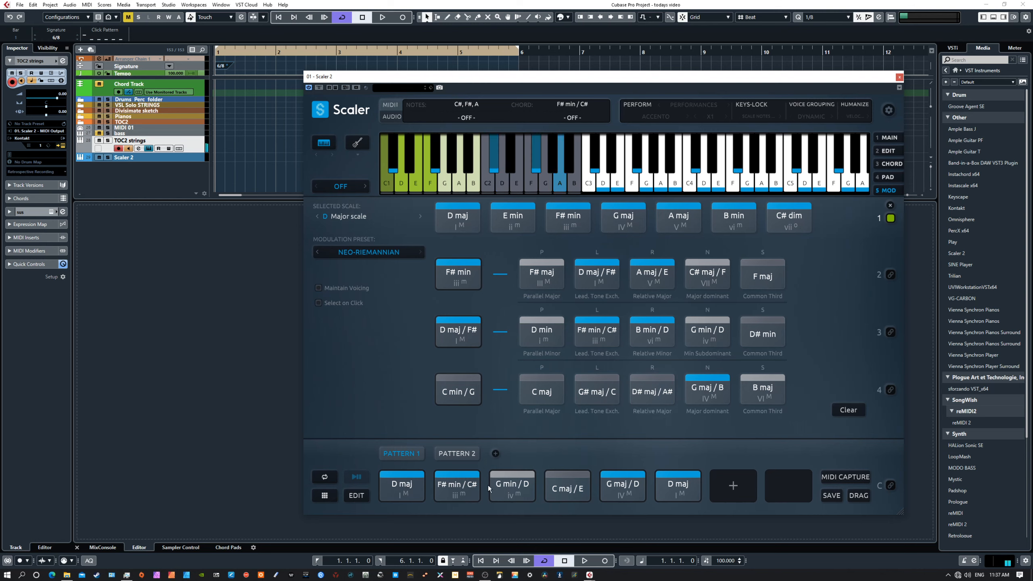
click(503, 484)
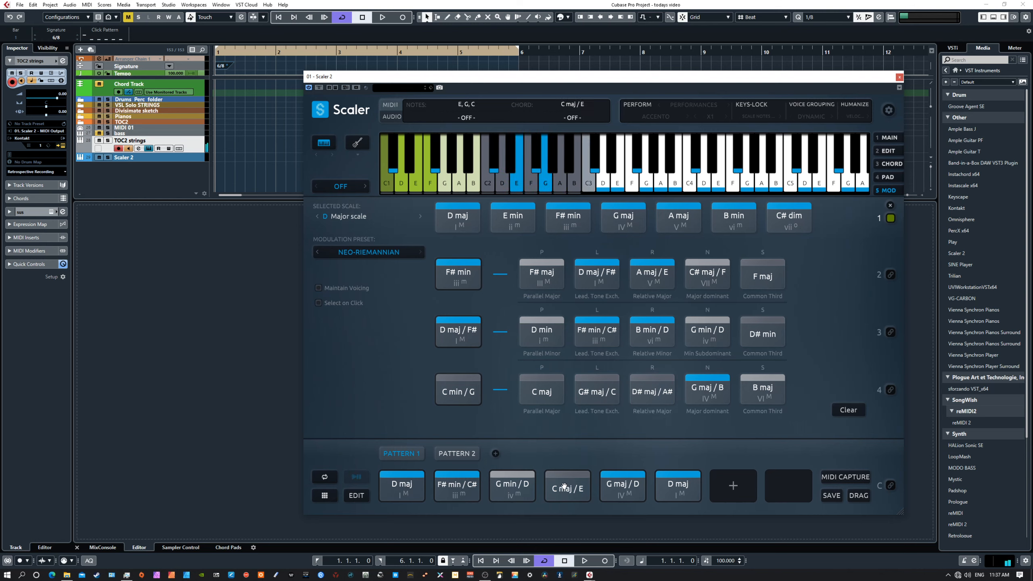
click(617, 484)
click(664, 486)
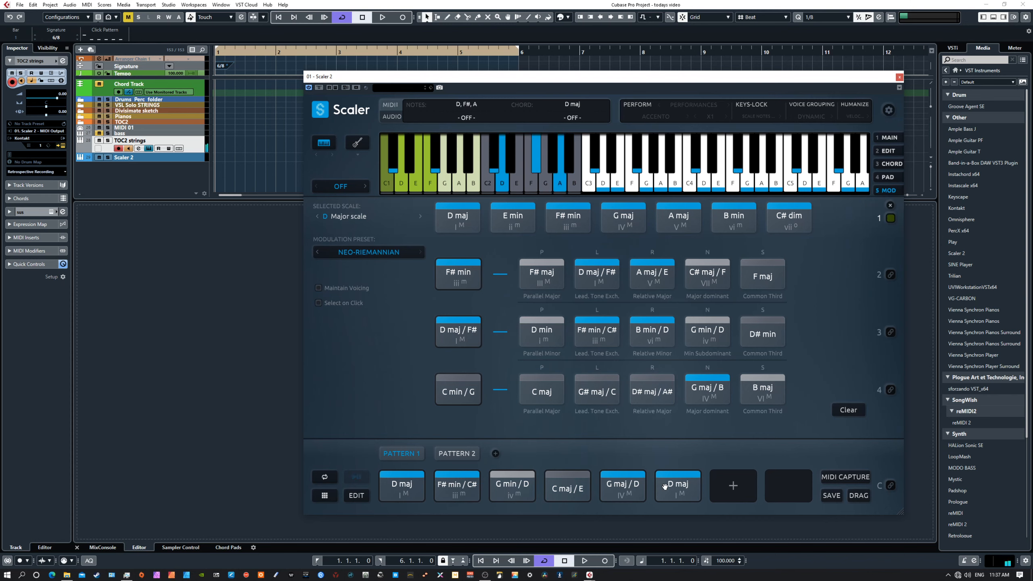
- Return to Pattern 2 and audition its full progression as a continuation of Pattern 1
click(456, 453)
click(407, 485)
click(445, 487)
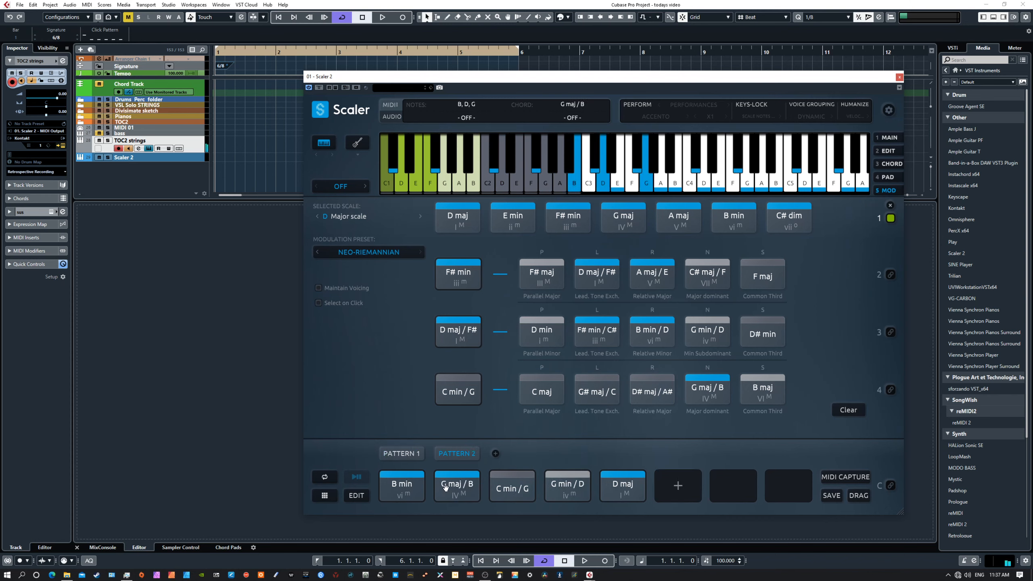
click(503, 488)
click(565, 486)
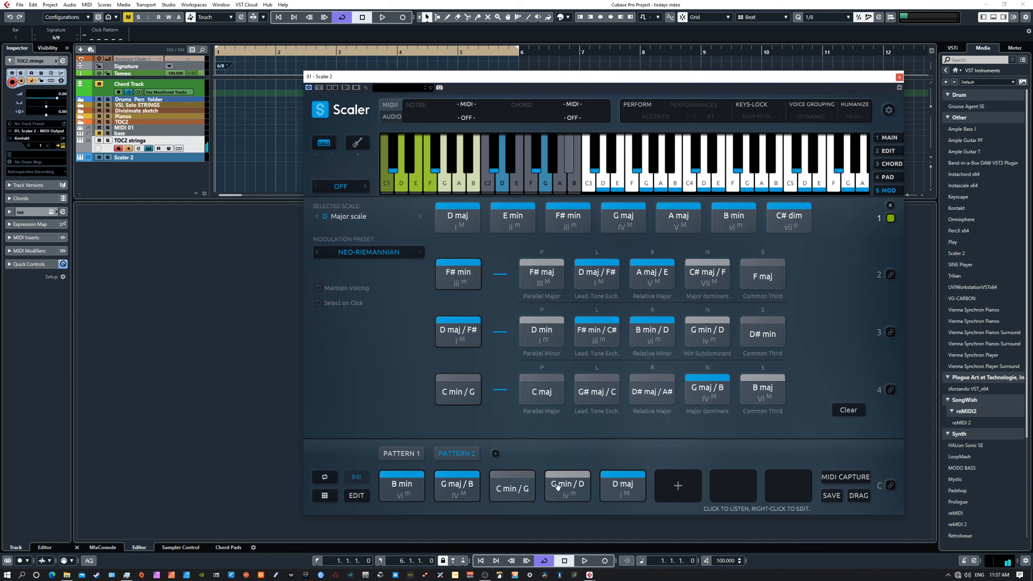
click(617, 490)
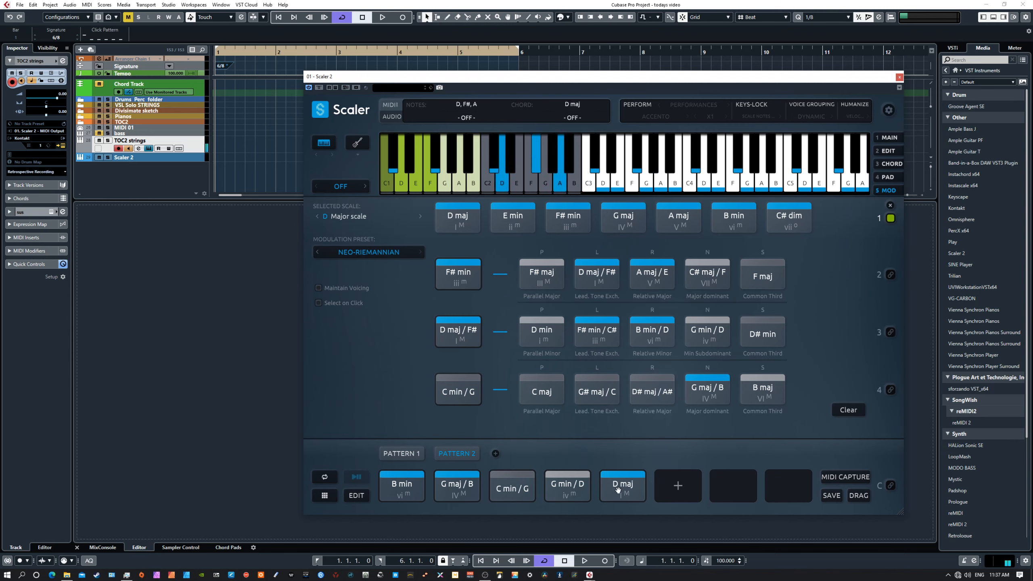
- Audition Pattern 2 once more, comparing G maj / B with B min before C min / G, G min / D and D maj
click(450, 486)
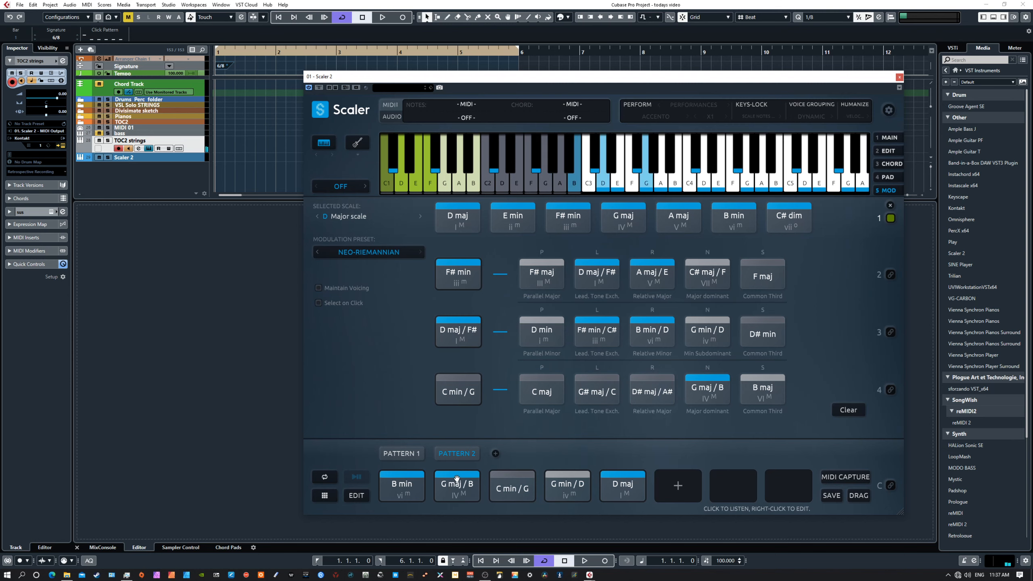
click(403, 493)
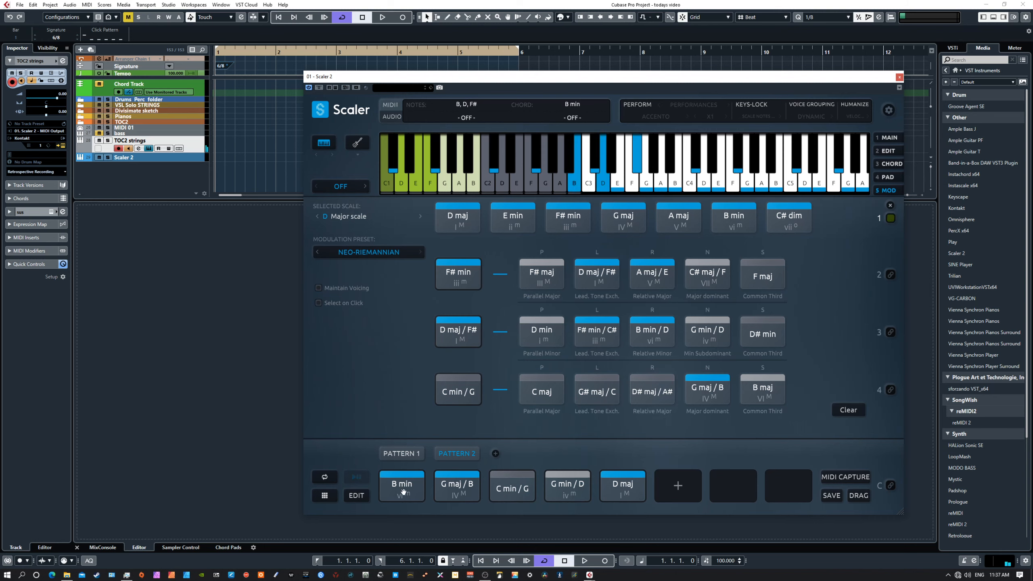
click(502, 494)
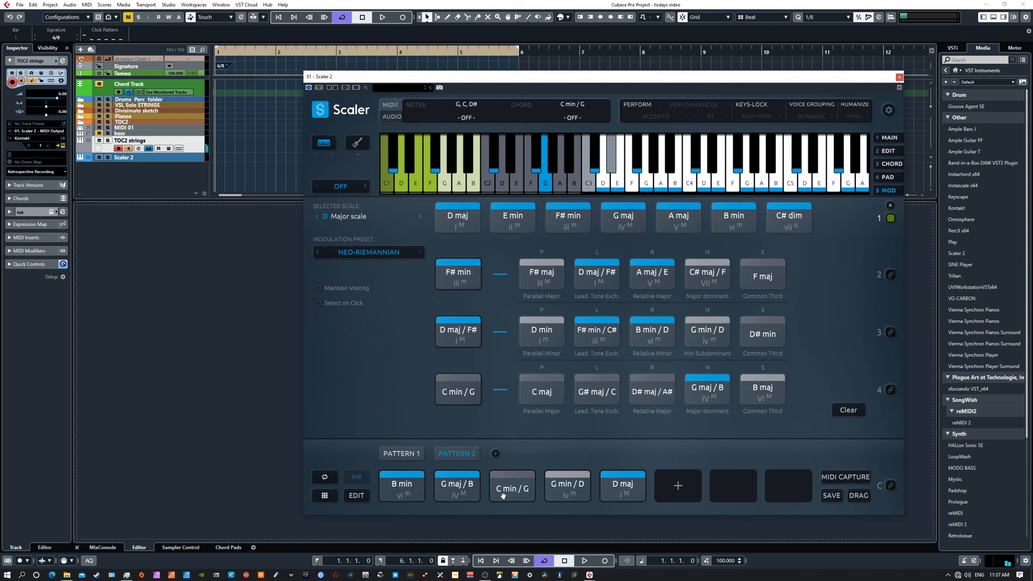
click(567, 488)
click(623, 486)
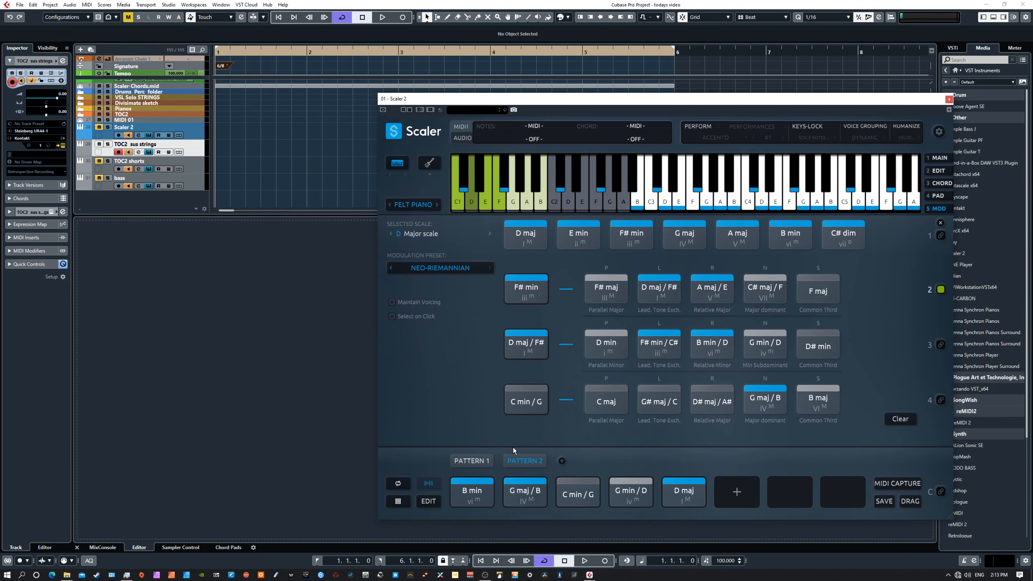
click(536, 490)
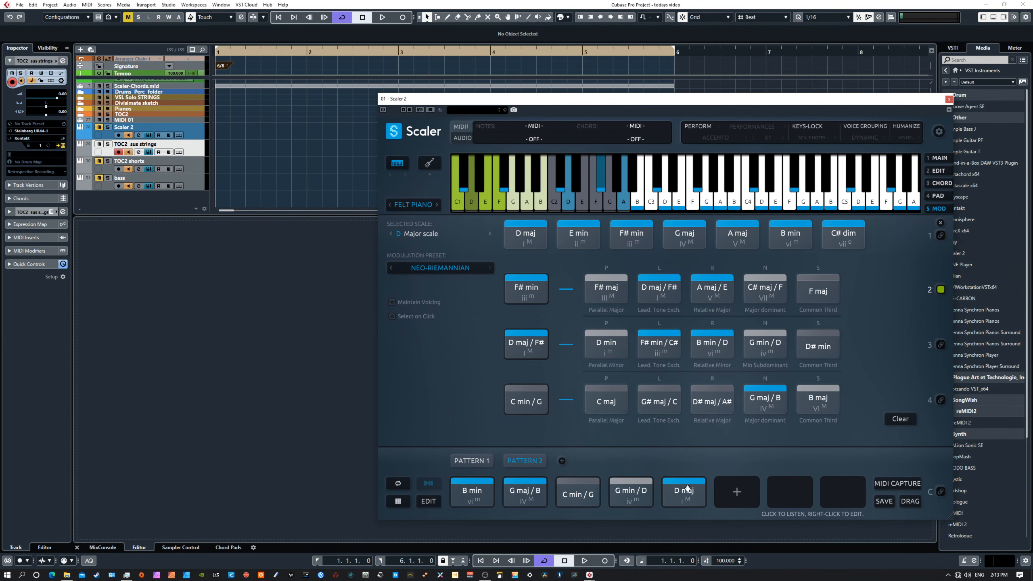
- Set the playback chord duration to 3 beats in Scaler's settings
click(937, 131)
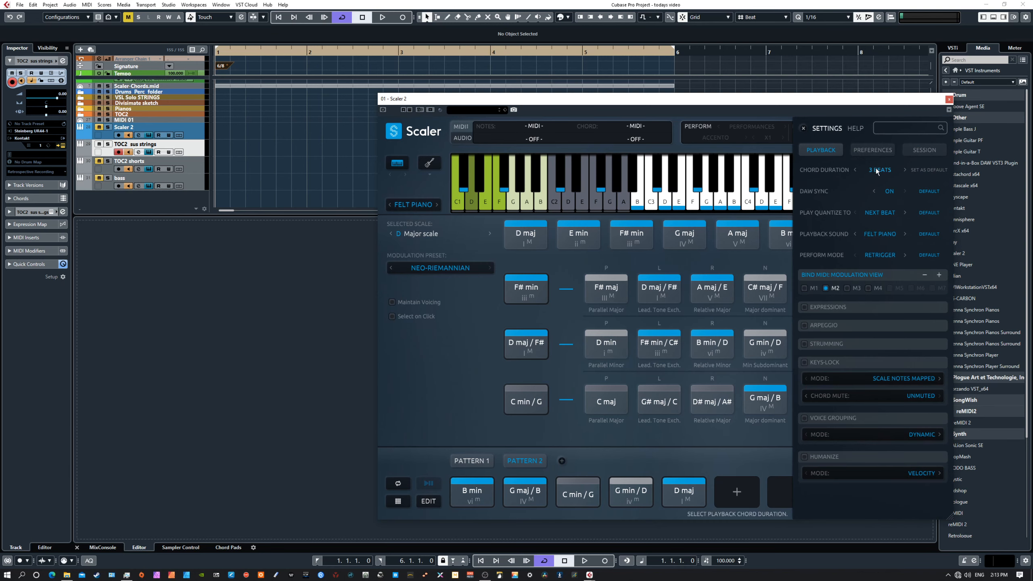
click(876, 170)
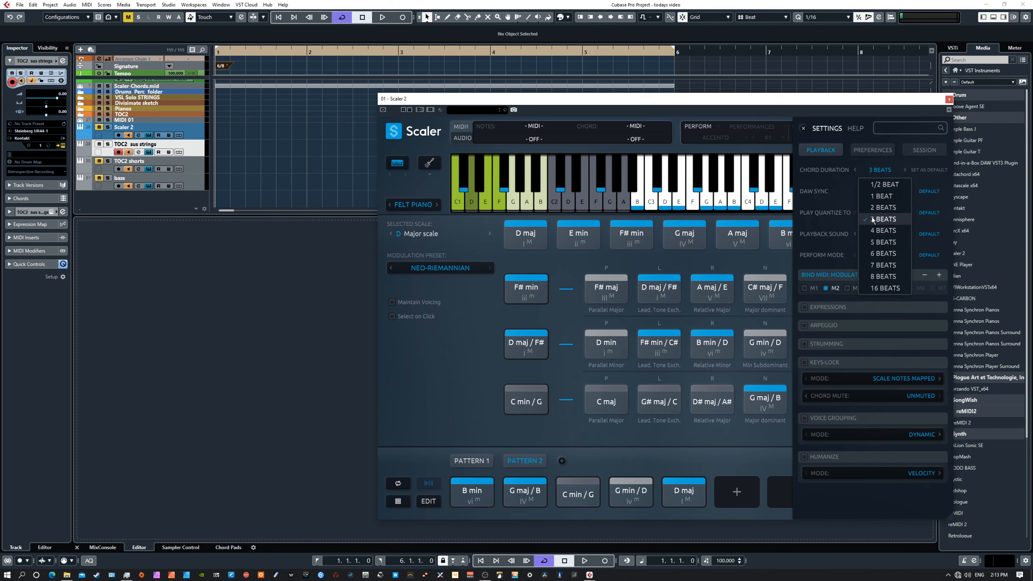
click(881, 219)
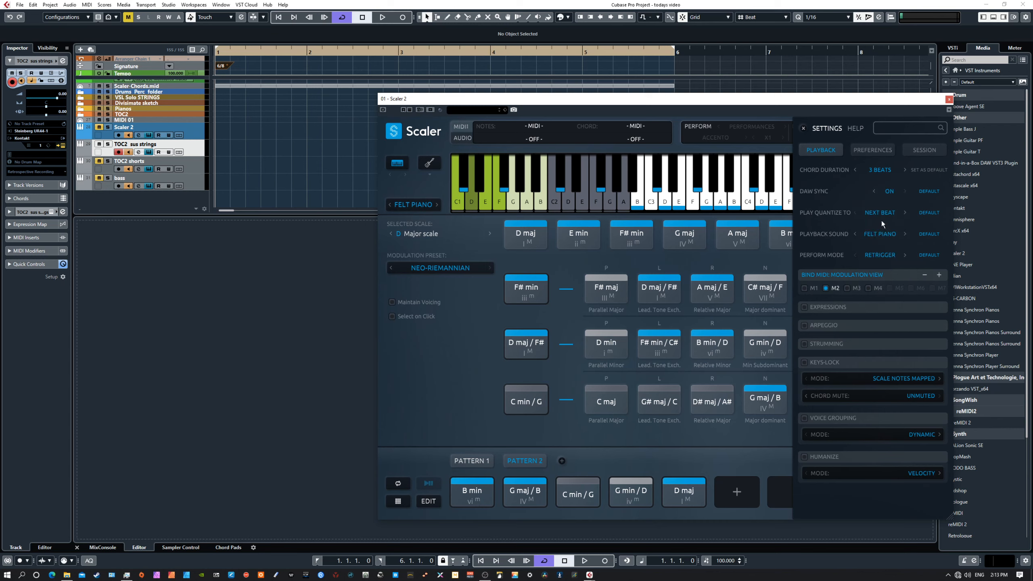
click(803, 129)
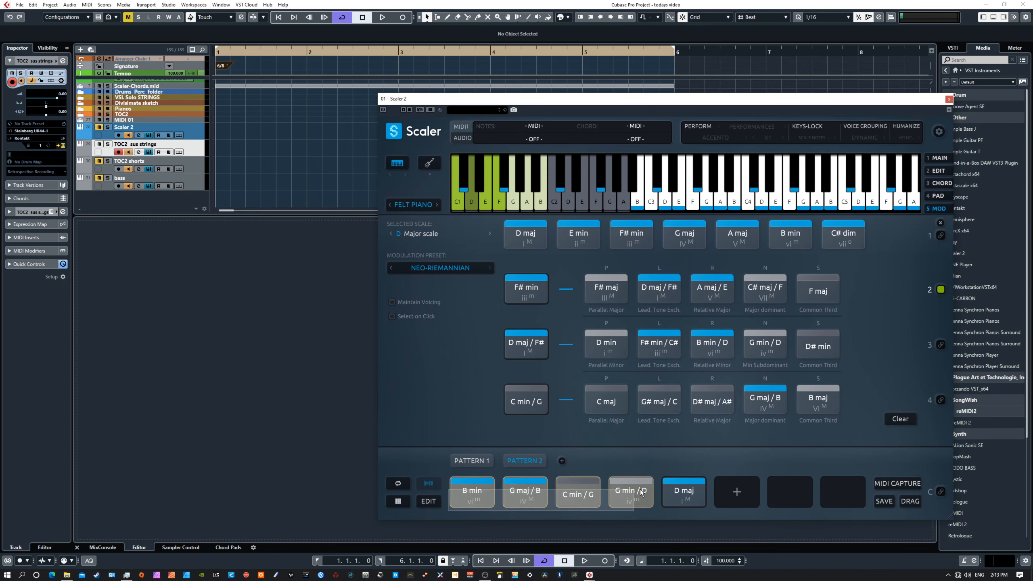
- Place all five Pattern 2 chords as a MIDI part at bar 1 of the TOC2 sus strings track and open it for note editing
click(478, 496)
drag(478, 495, 219, 146)
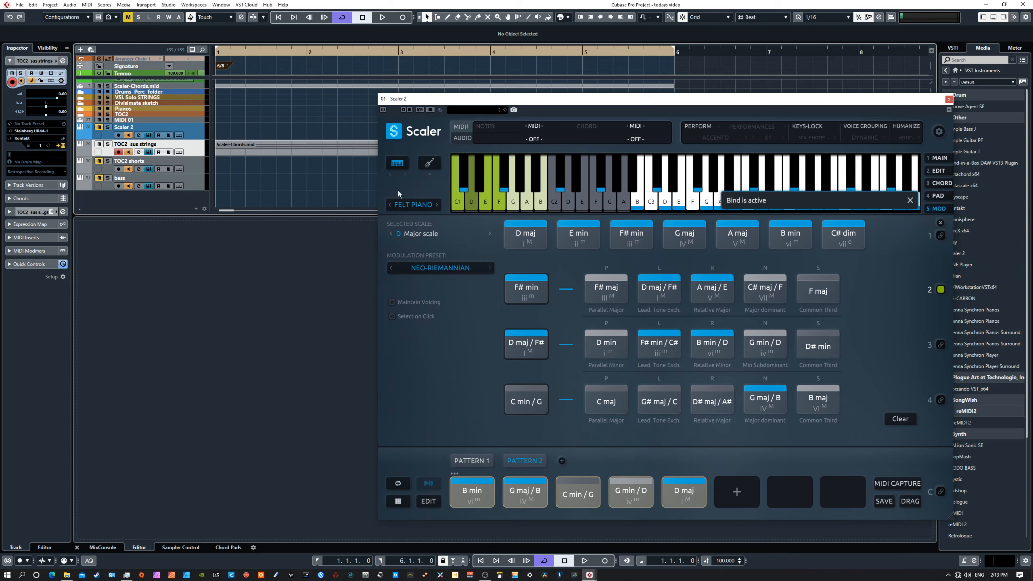
drag(465, 100, 0, 100)
click(16, 62)
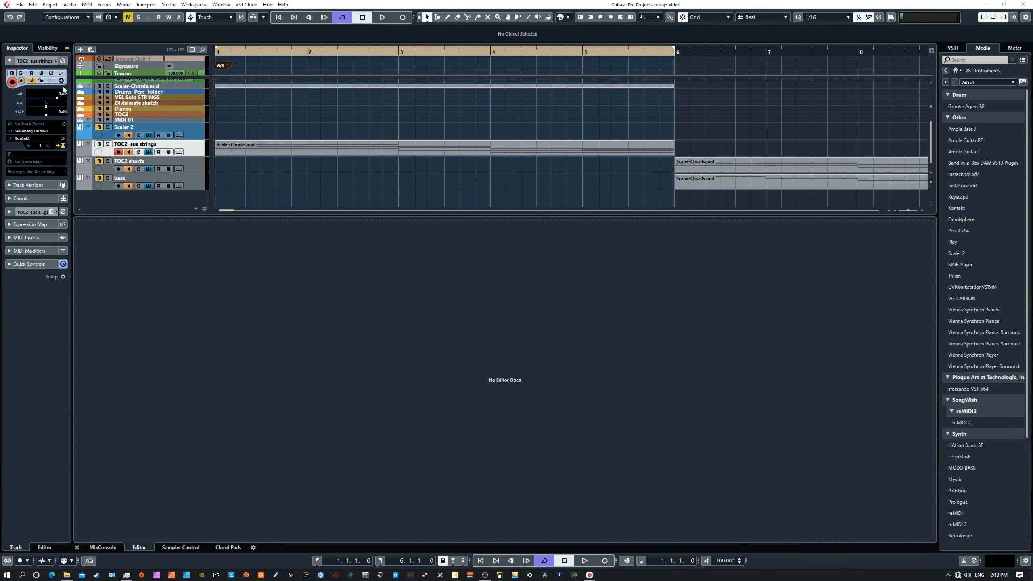
double_click(309, 149)
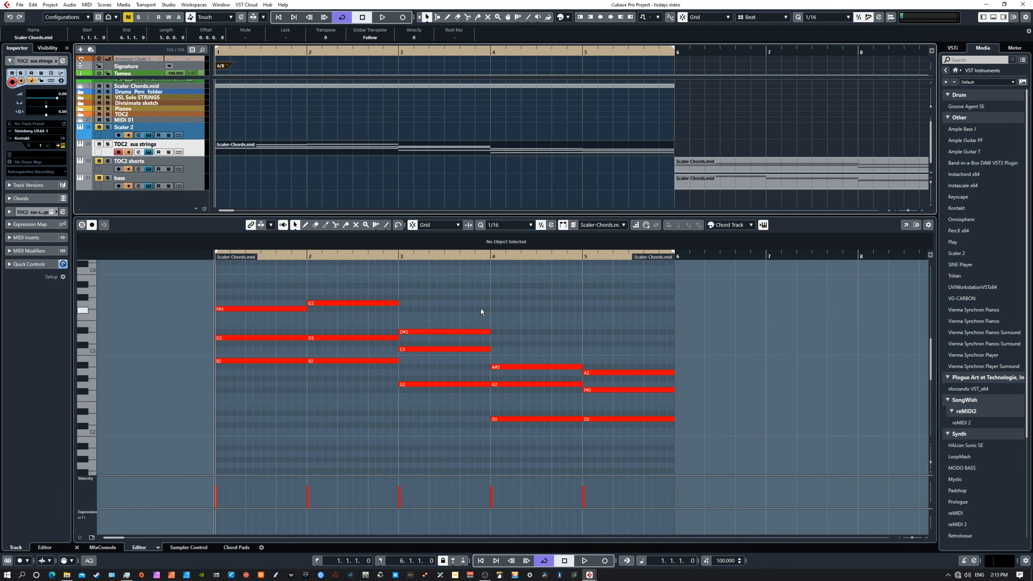
- Draw a new chord event at bar 1 of the Chord Track and select it
scroll(276, 162, up, 1)
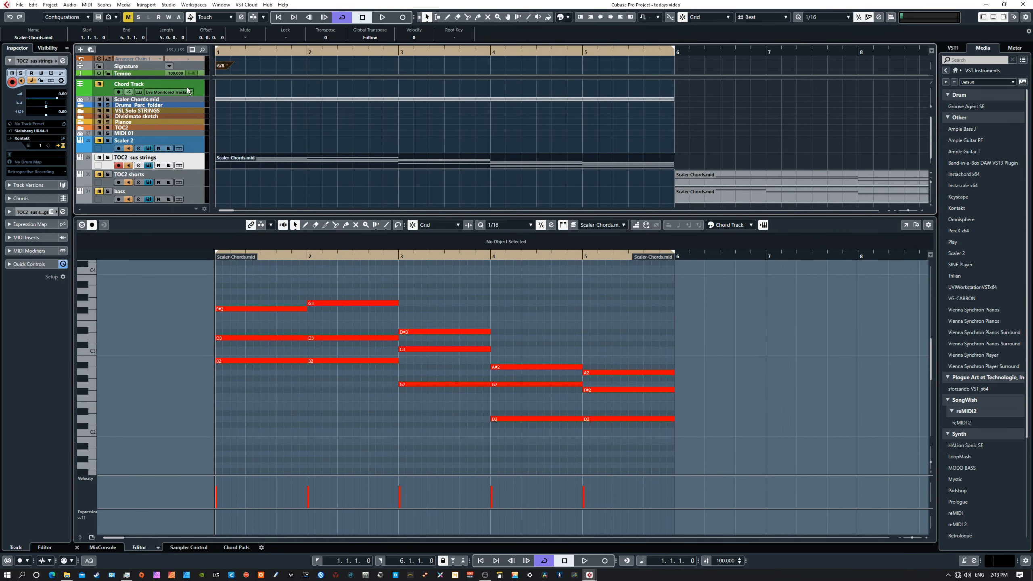
right_click(222, 90)
click(242, 90)
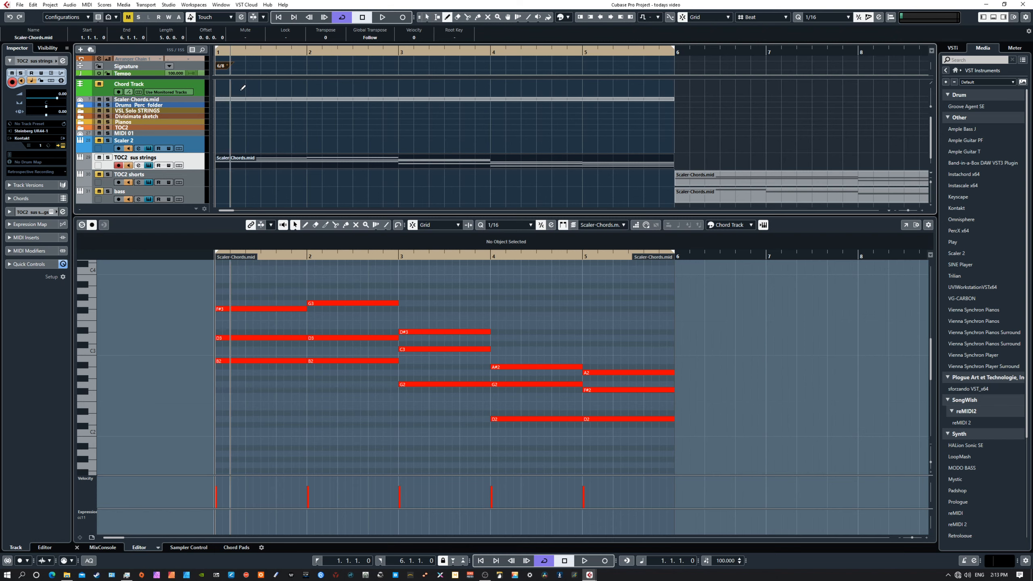
click(221, 86)
right_click(222, 90)
click(222, 91)
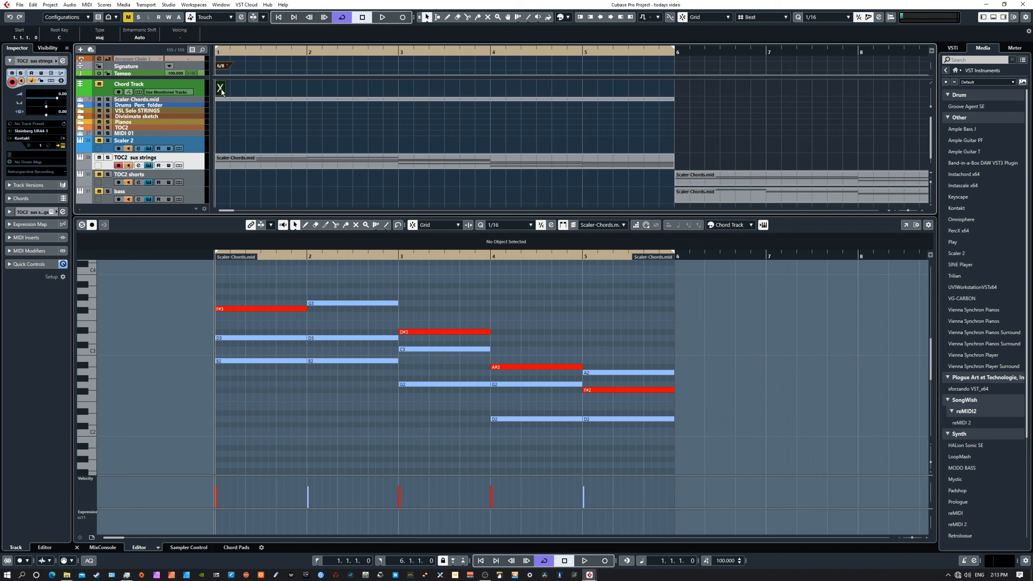
- Define the chord event at bar 1 of the Chord Track as D major and close the chord editor
double_click(223, 90)
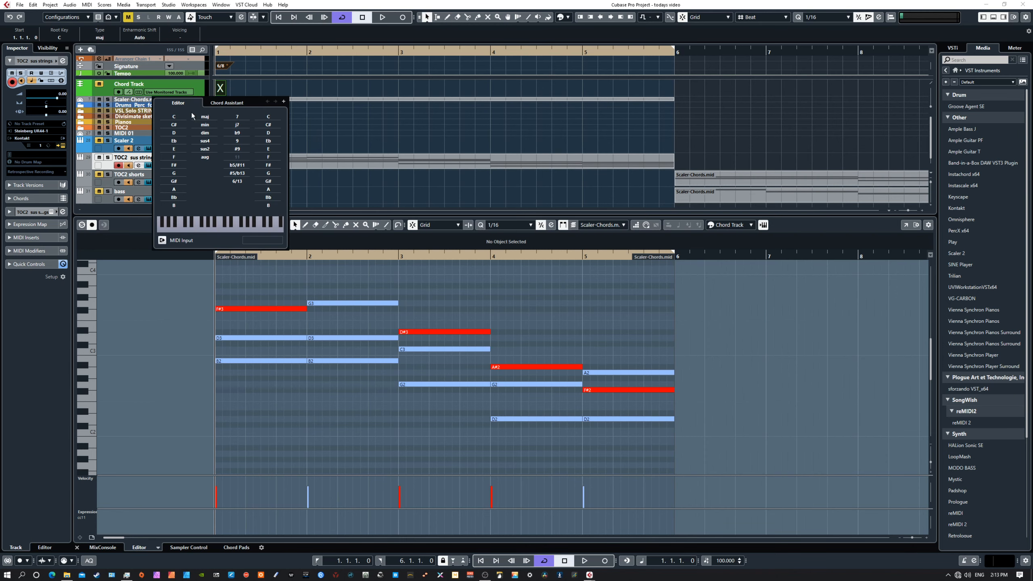
click(180, 133)
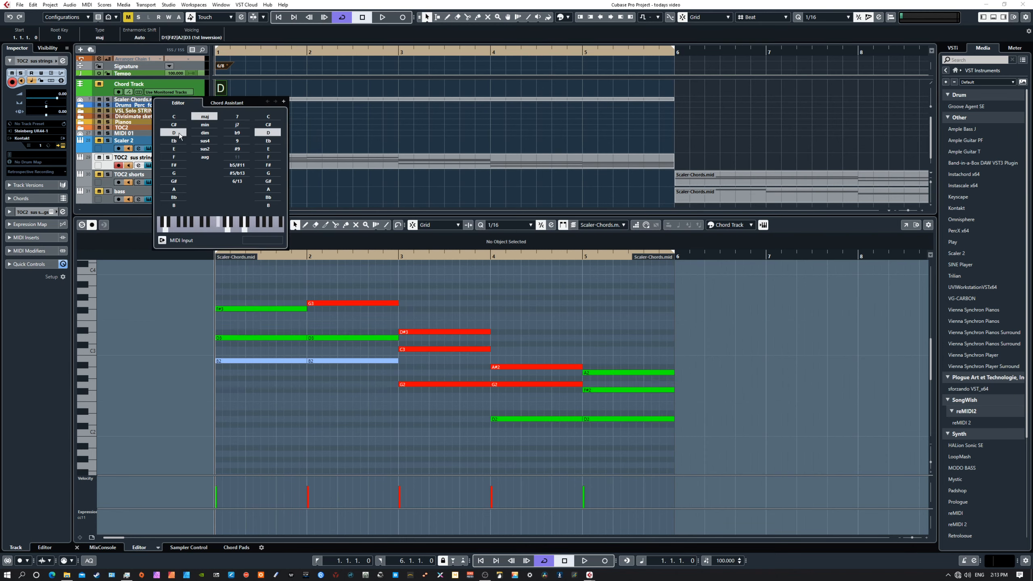
click(130, 212)
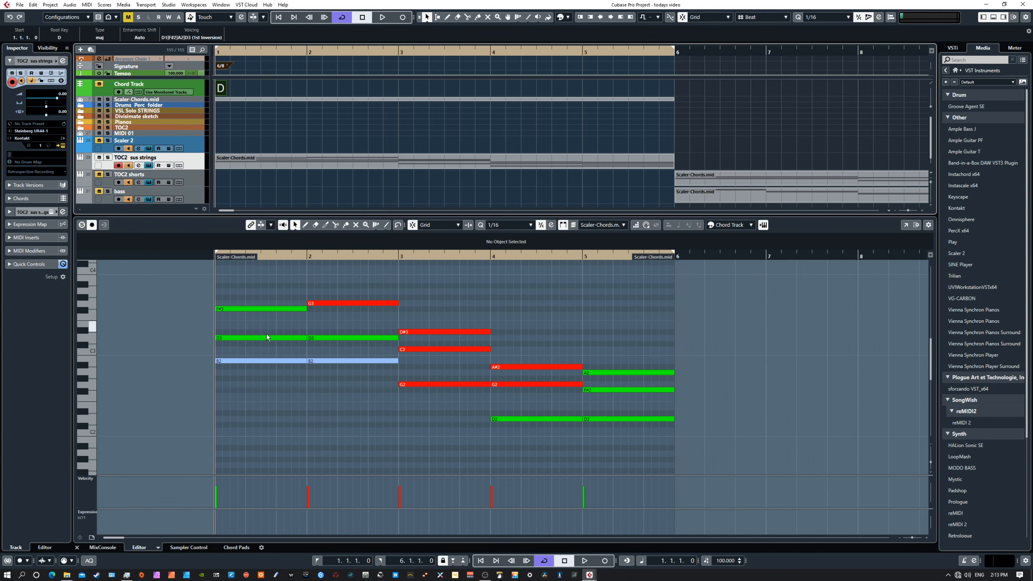
- Check the note colour options, then test the Chord Track colouring by raising the A2 note in bar 5 to A#2 and restoring it
click(728, 227)
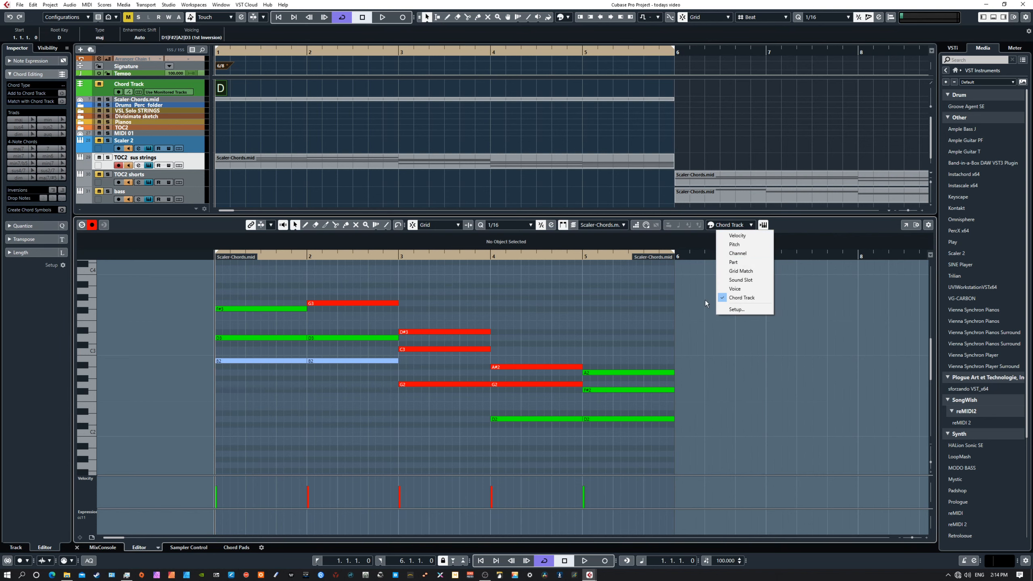
click(723, 344)
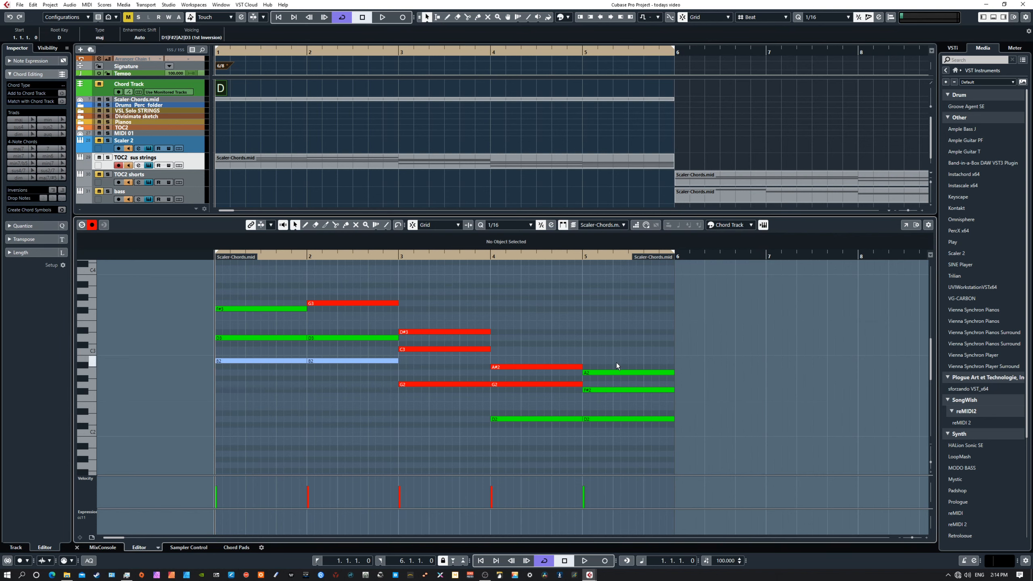
click(615, 373)
key(Up)
key(Up)
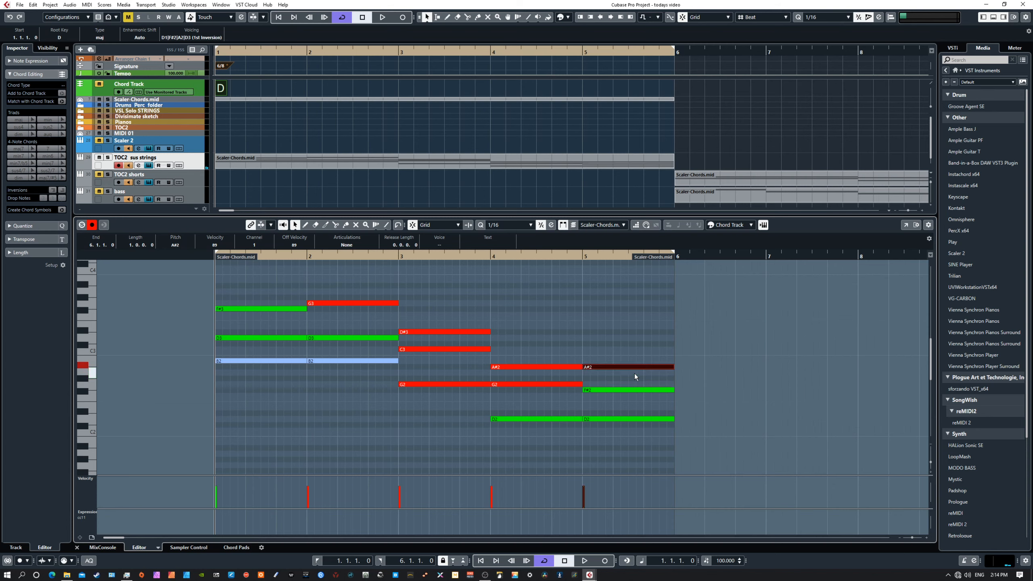
key(Down)
key(Down)
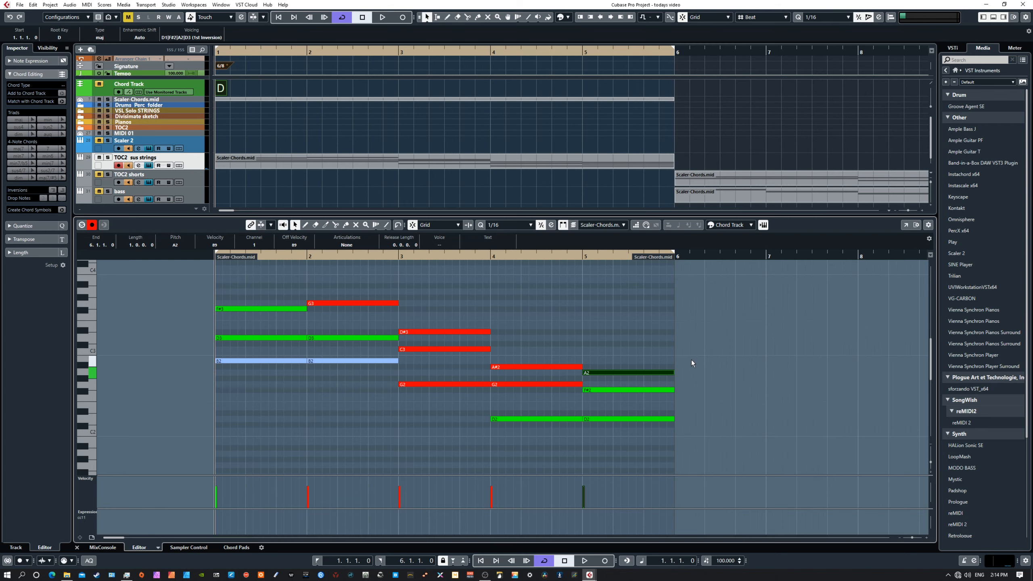
click(328, 360)
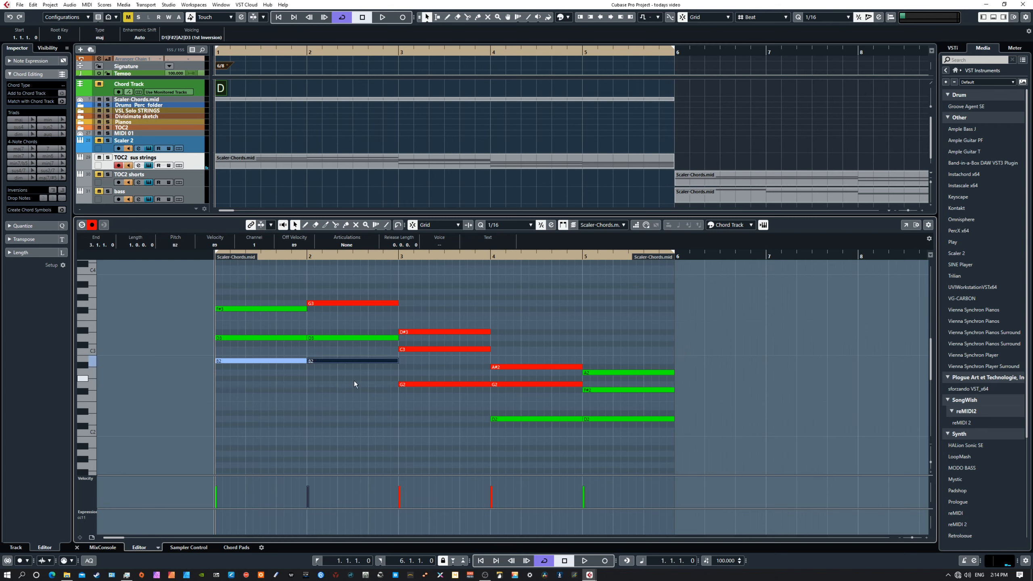
click(754, 391)
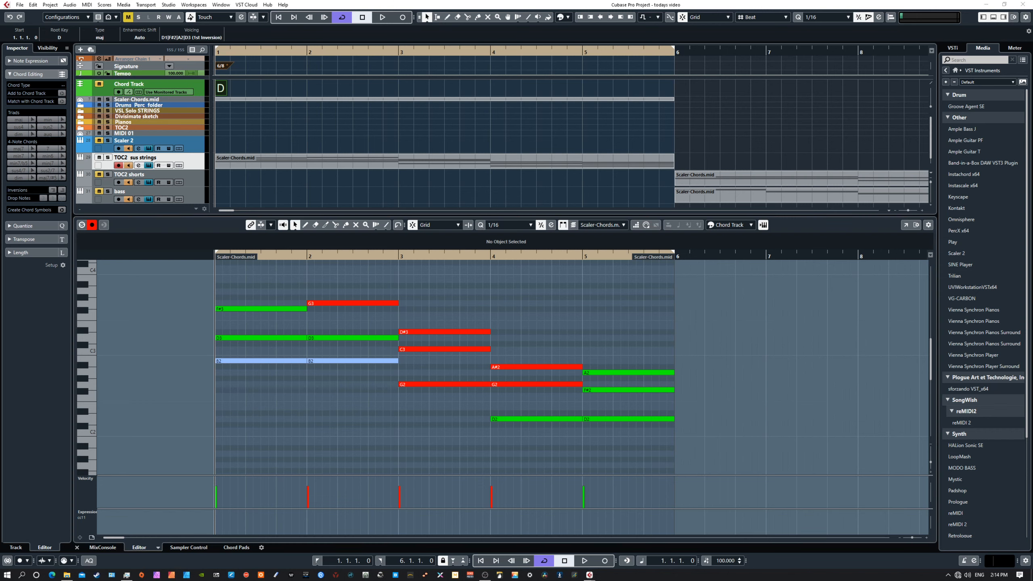
- Play the sus strings progression and compare the chord voicings in bars 3 to 5, returning to the start
key(space)
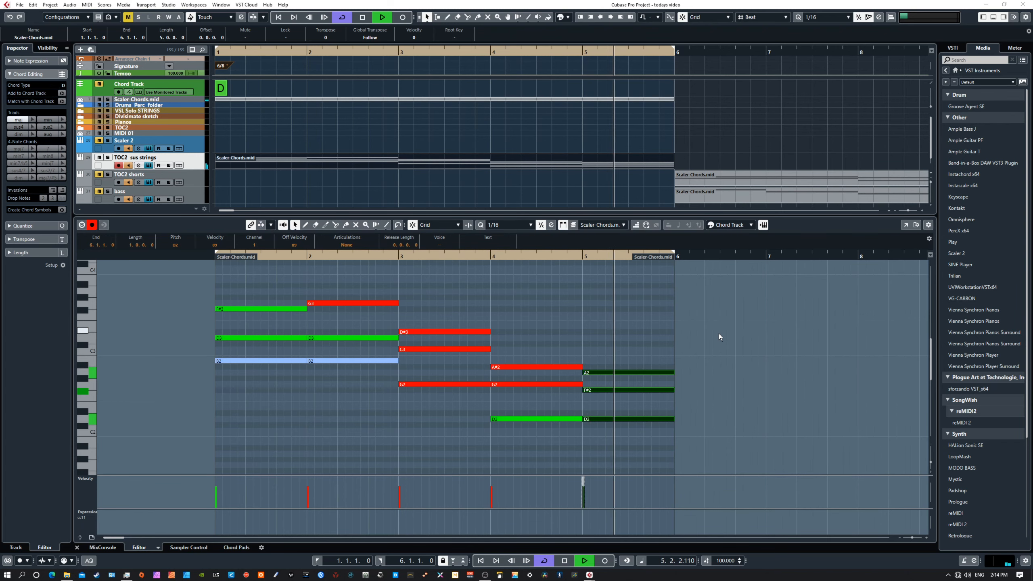
key(space)
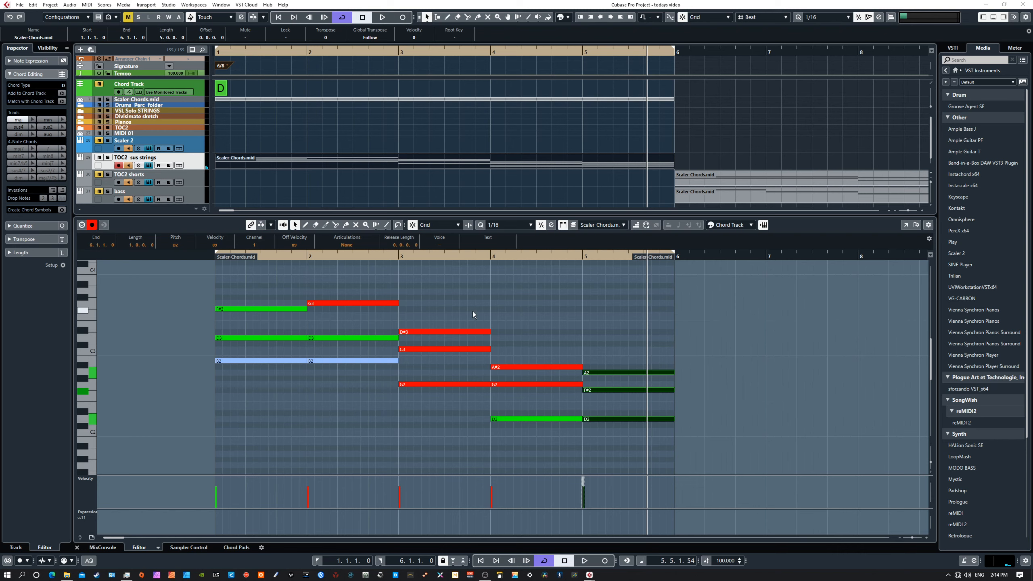
drag(473, 311, 516, 429)
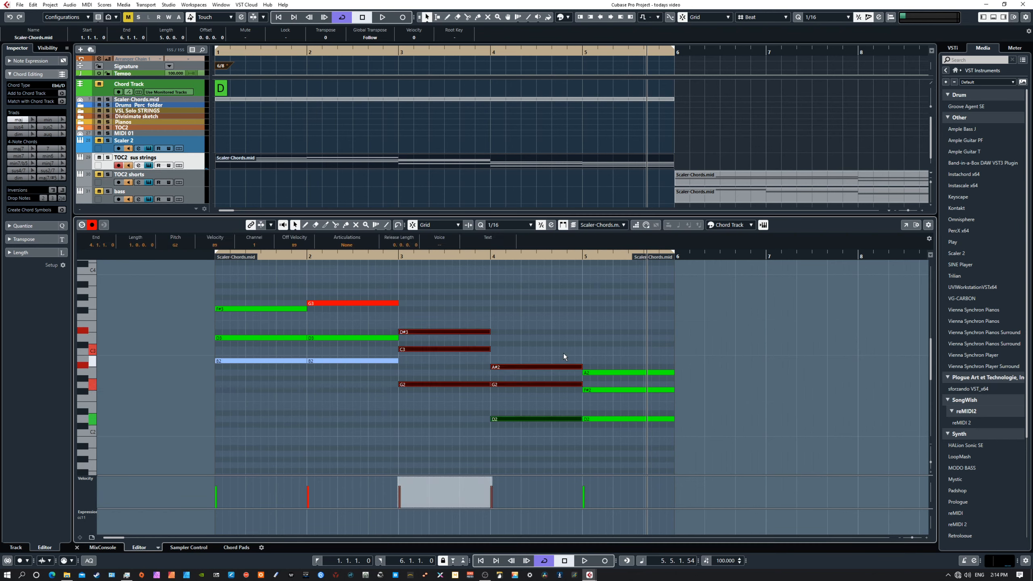
drag(555, 333, 602, 440)
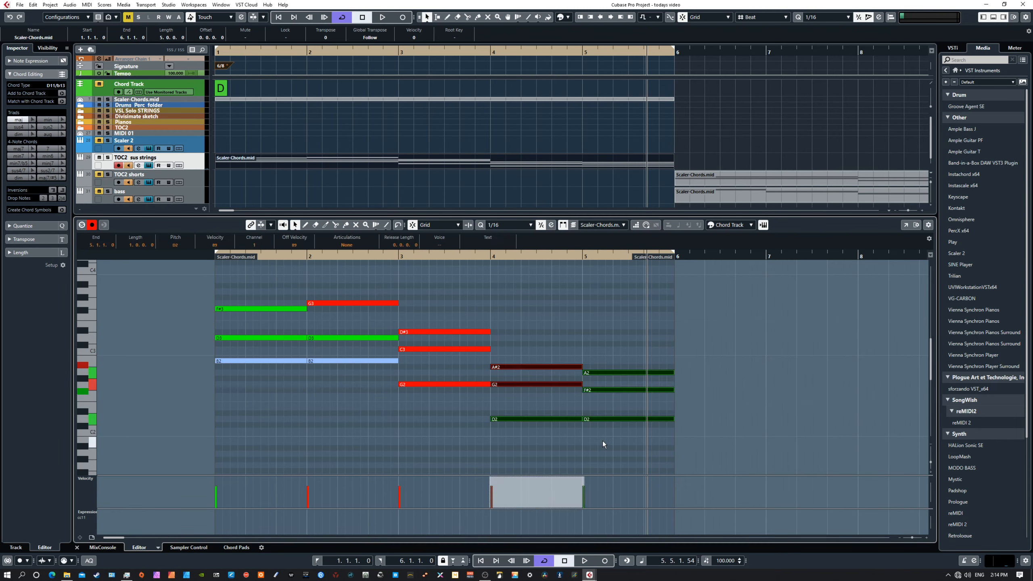
key(Home)
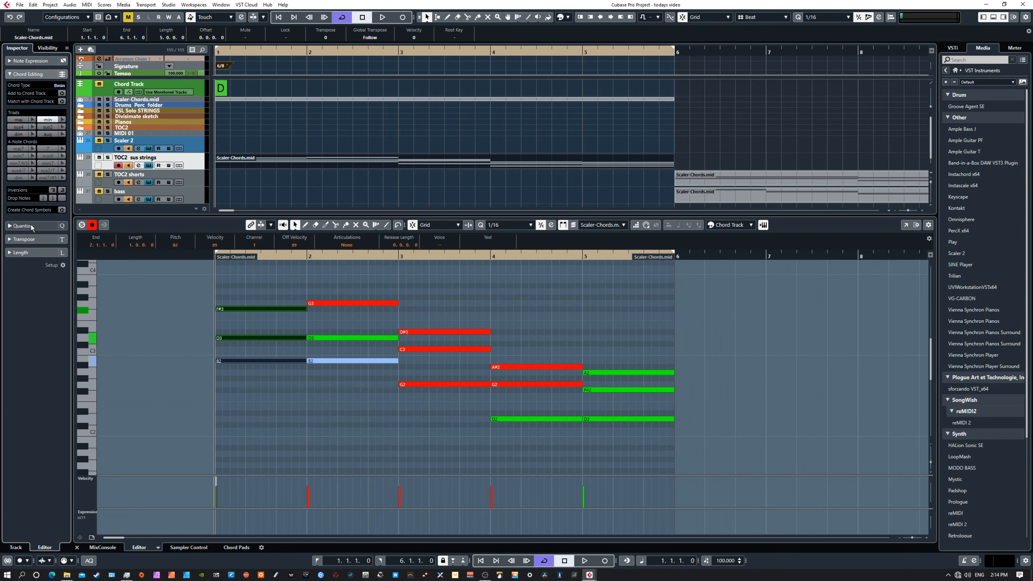
- Invert the G minor chord in bar 4 and the D major chord in bar 5 upward, moving their lowest notes from D2 to D3
drag(518, 333, 538, 435)
drag(599, 353, 623, 433)
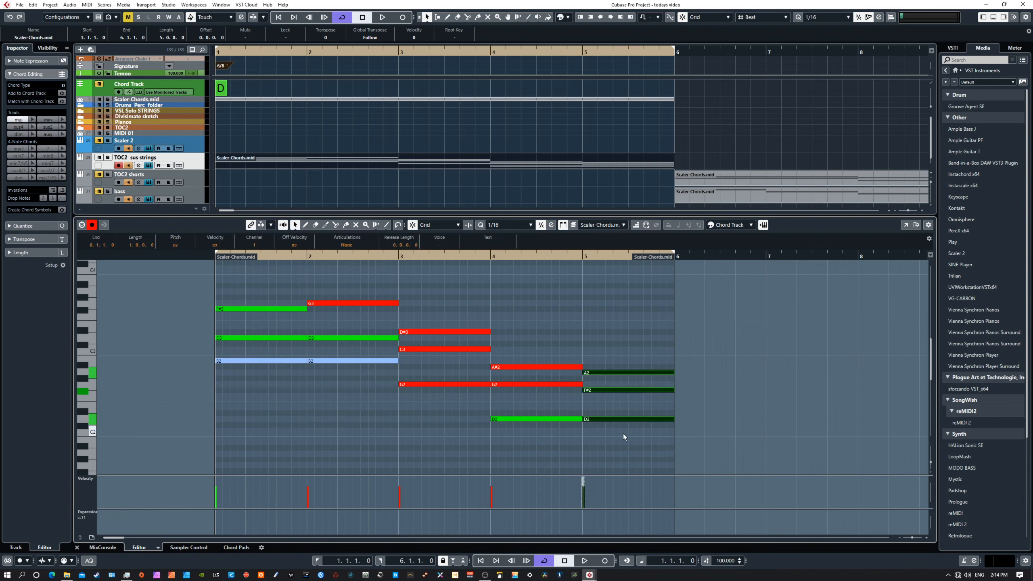
drag(518, 349, 549, 432)
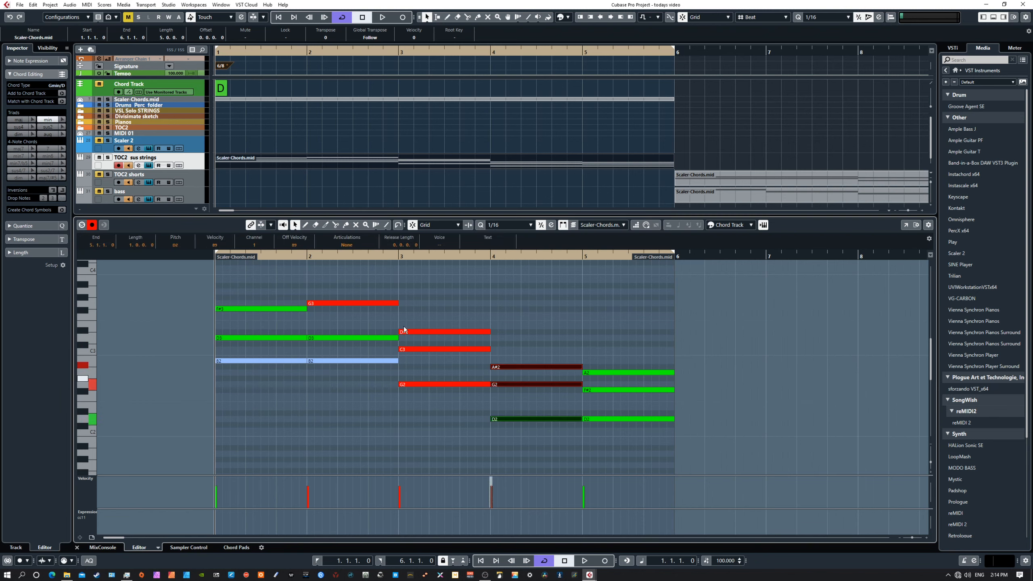
click(61, 192)
drag(622, 346, 645, 452)
click(63, 191)
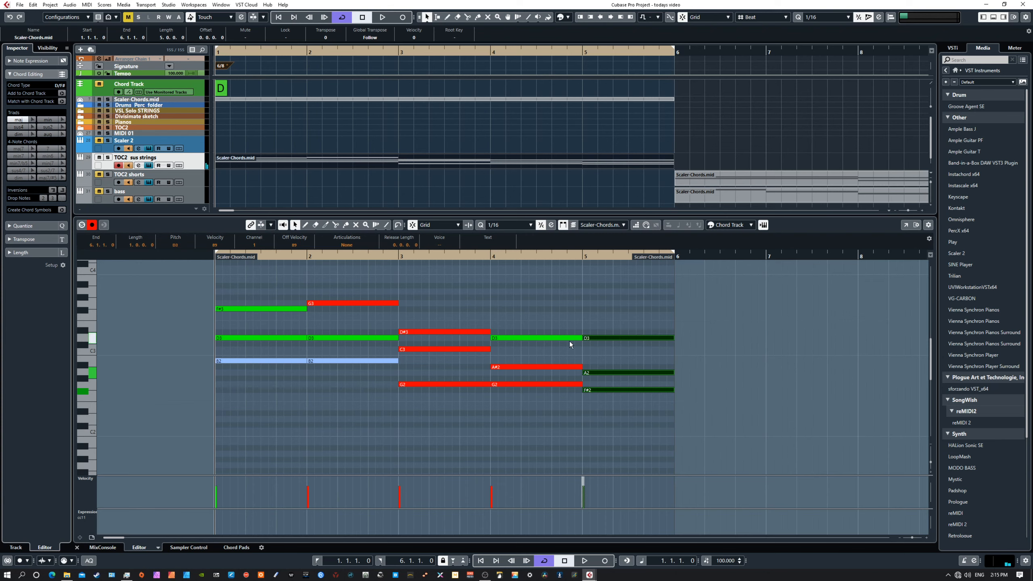
- Play the revoiced progression from bar 1 and review the voicings of all five chords in the note editor
drag(445, 307, 462, 408)
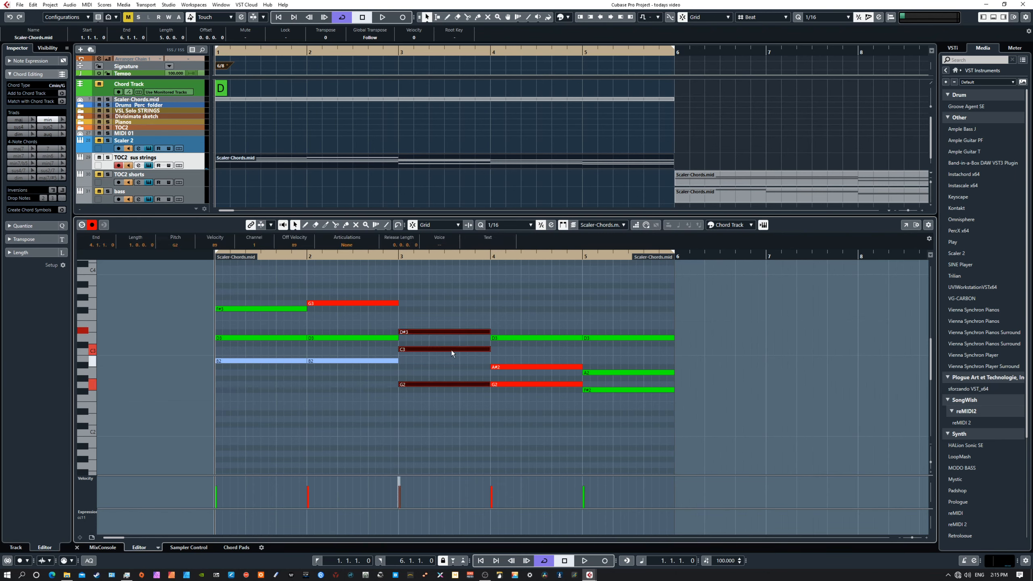
click(450, 431)
key(space)
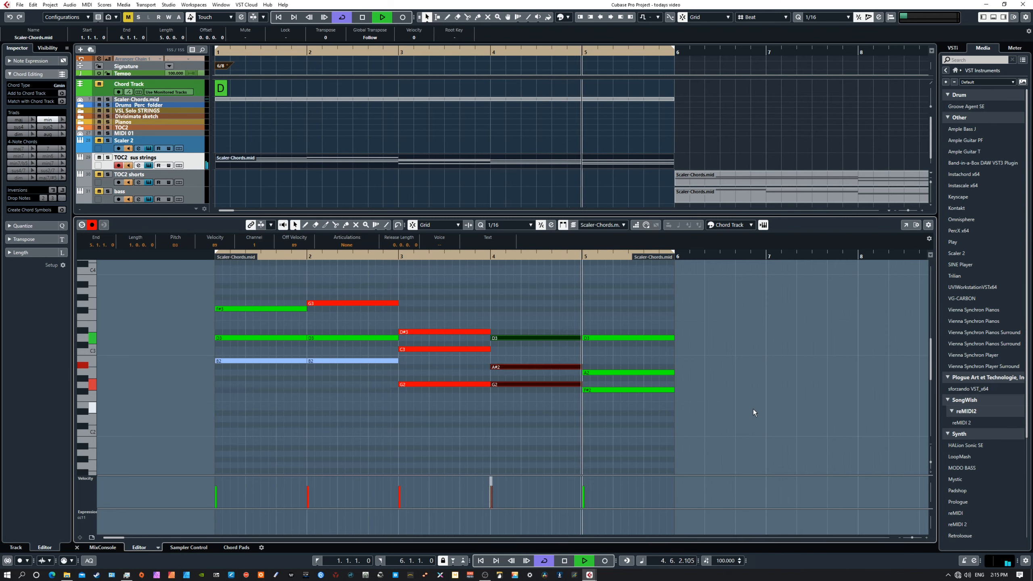
key(space)
key(period)
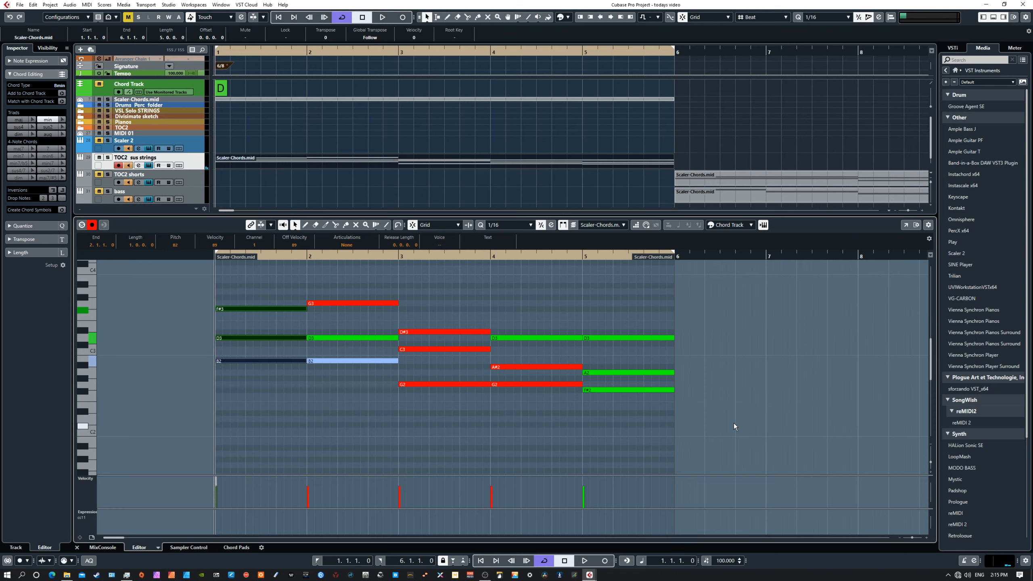
scroll(734, 412, up, 4)
scroll(734, 412, down, 2)
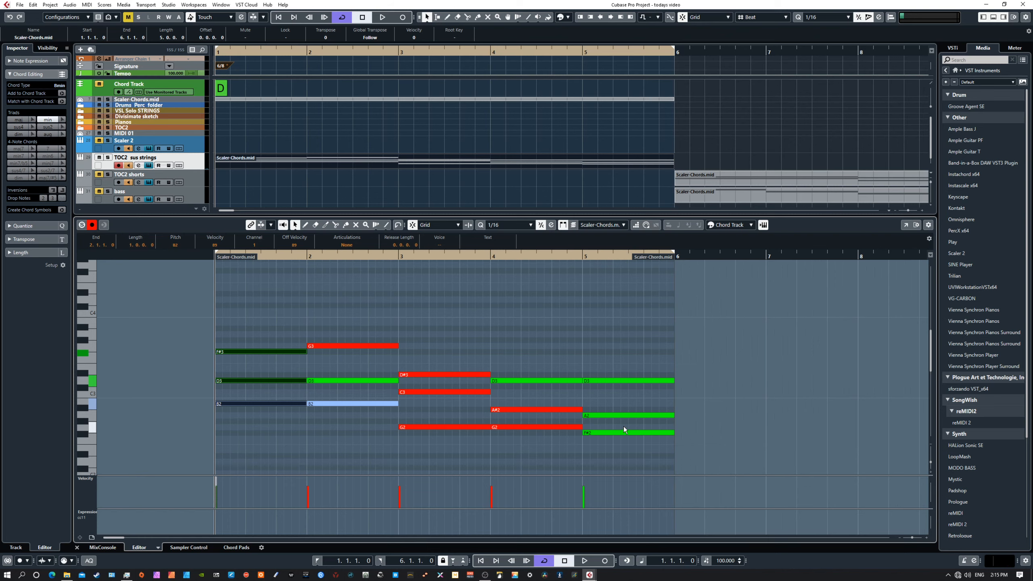
drag(260, 313, 615, 438)
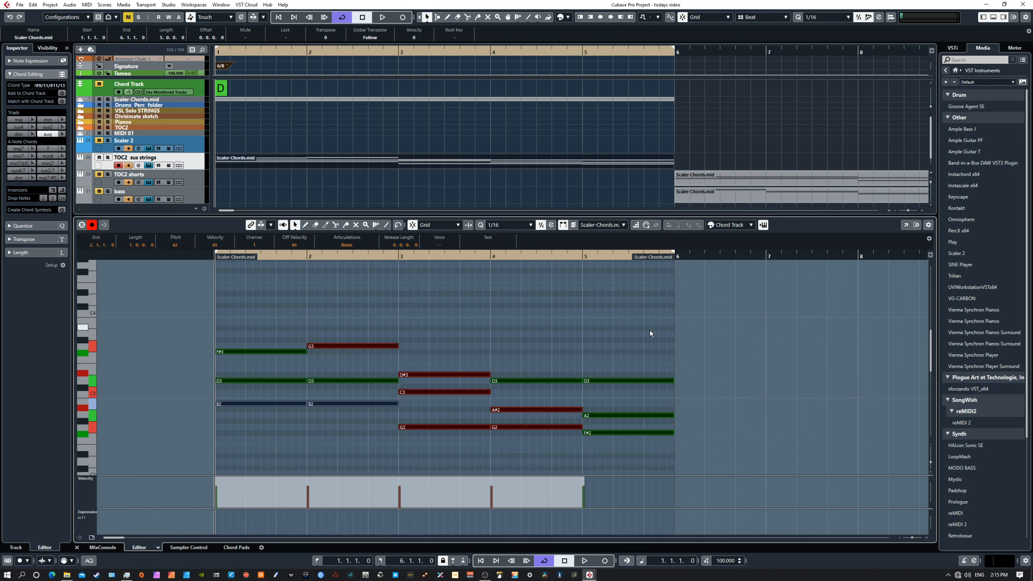
click(713, 331)
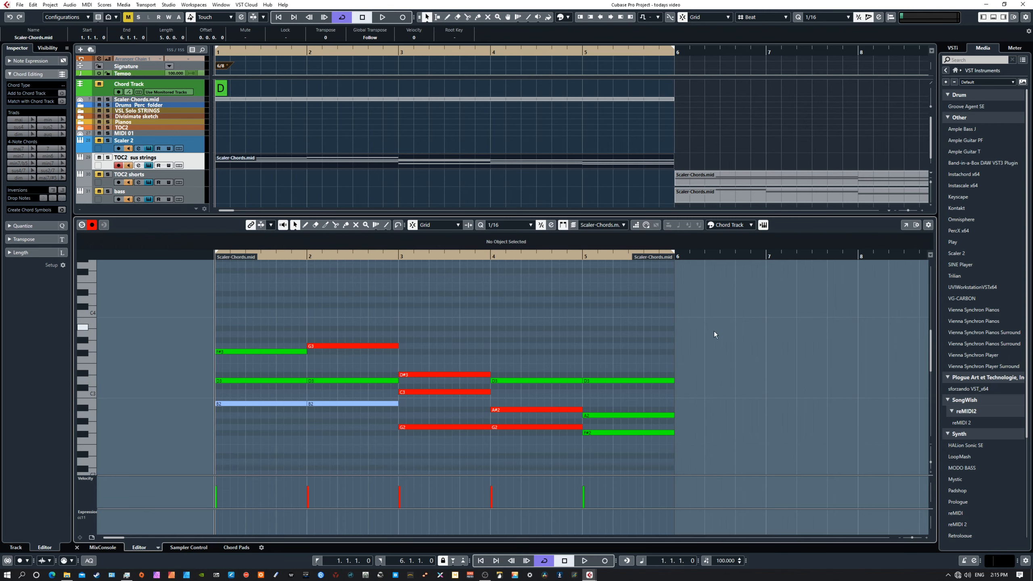
- Copy the sus strings part to bar 1 of the bass track and delete all but the lowest note of each chord
click(332, 163)
drag(333, 163, 332, 197)
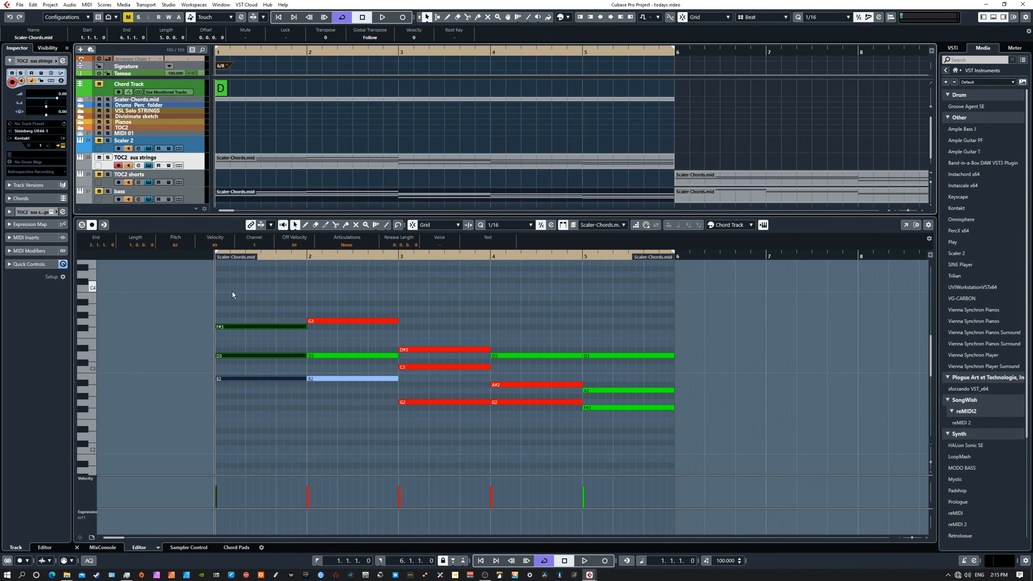
drag(195, 297, 599, 371)
key(Delete)
drag(518, 362, 615, 388)
key(Delete)
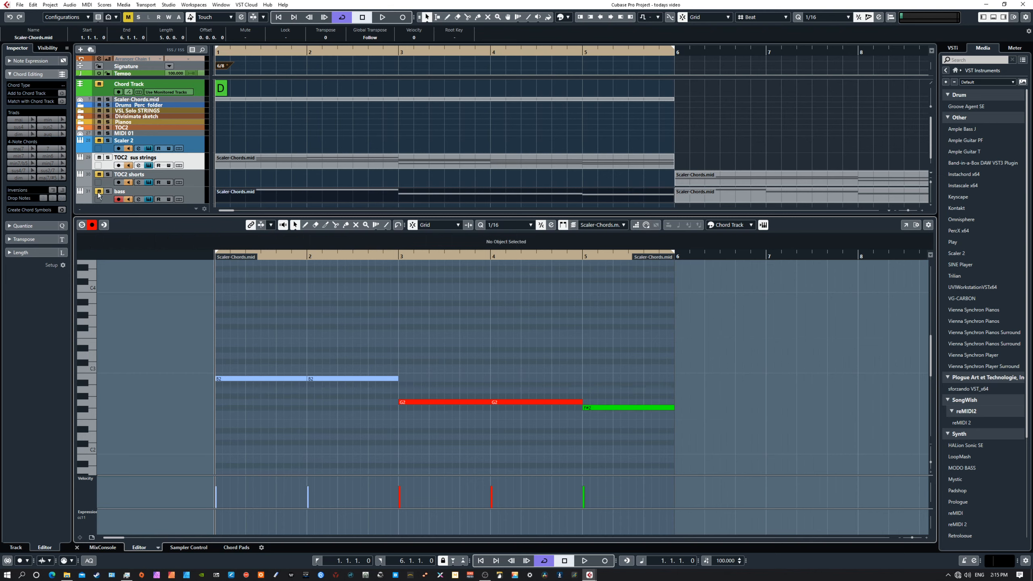
- Bring the bass track's STRINGS Low Marcato instrument into view, unmute the bass track, and play it together with the sus strings
drag(1032, 228, 823, 104)
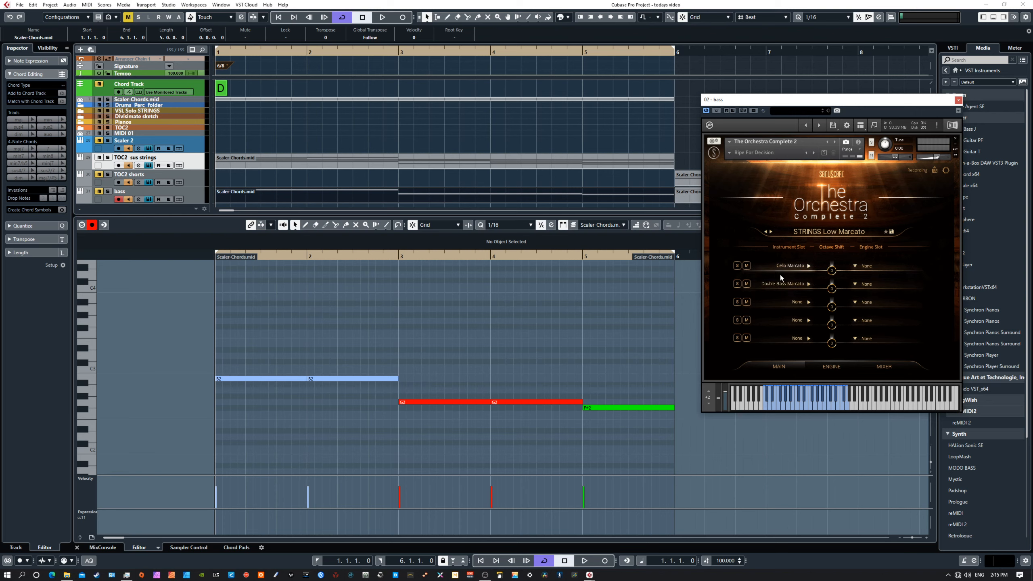
key(space)
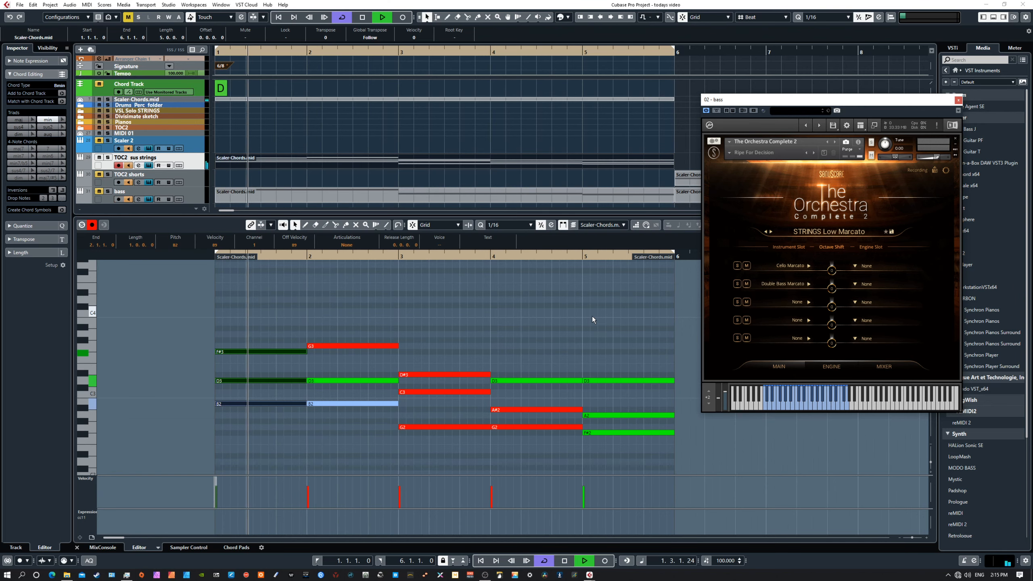
key(space)
click(99, 191)
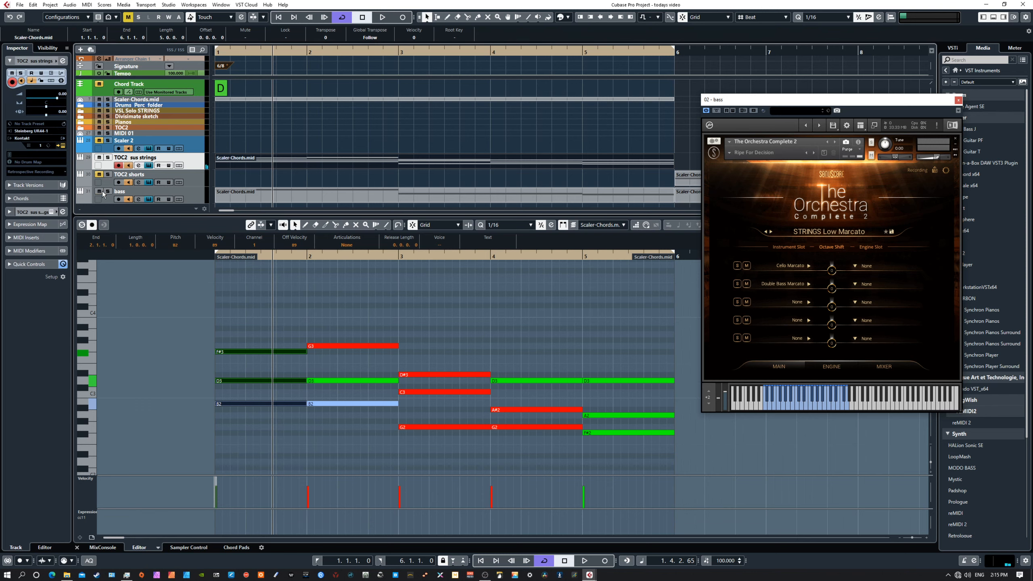
key(space)
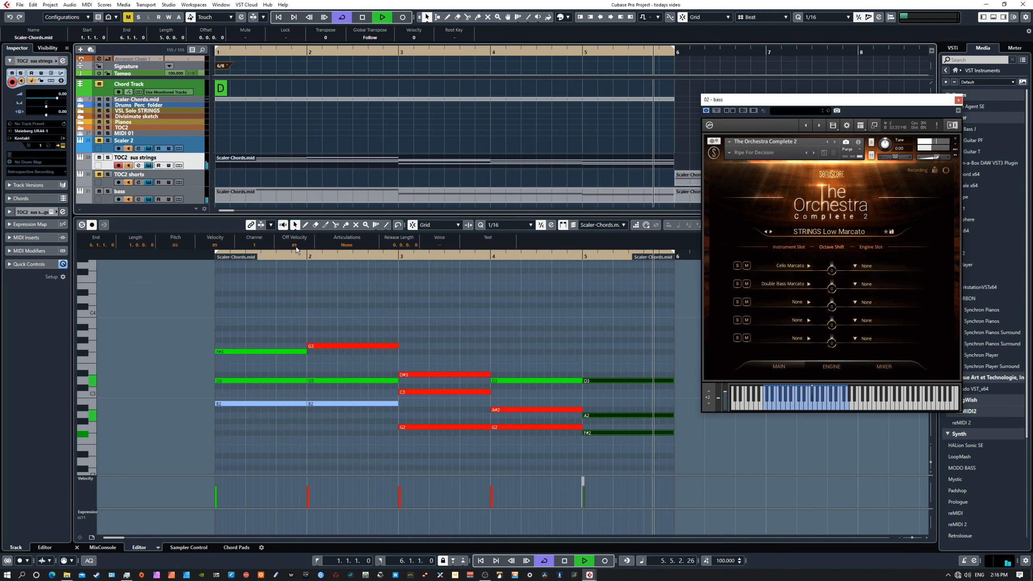
key(space)
- Play the progression again while following the bass line, select the bass track, and return to bar 1
key(space)
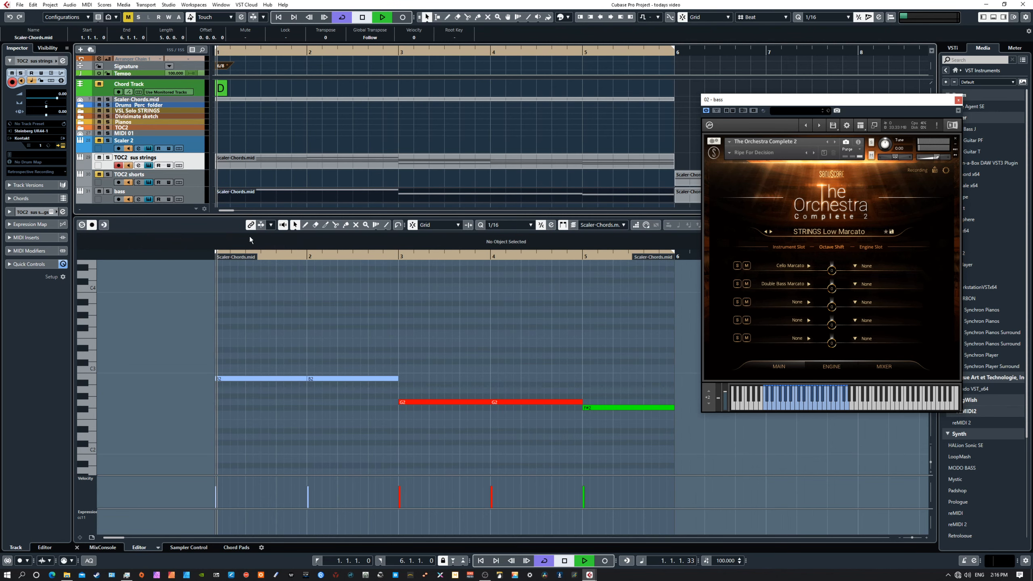
click(191, 199)
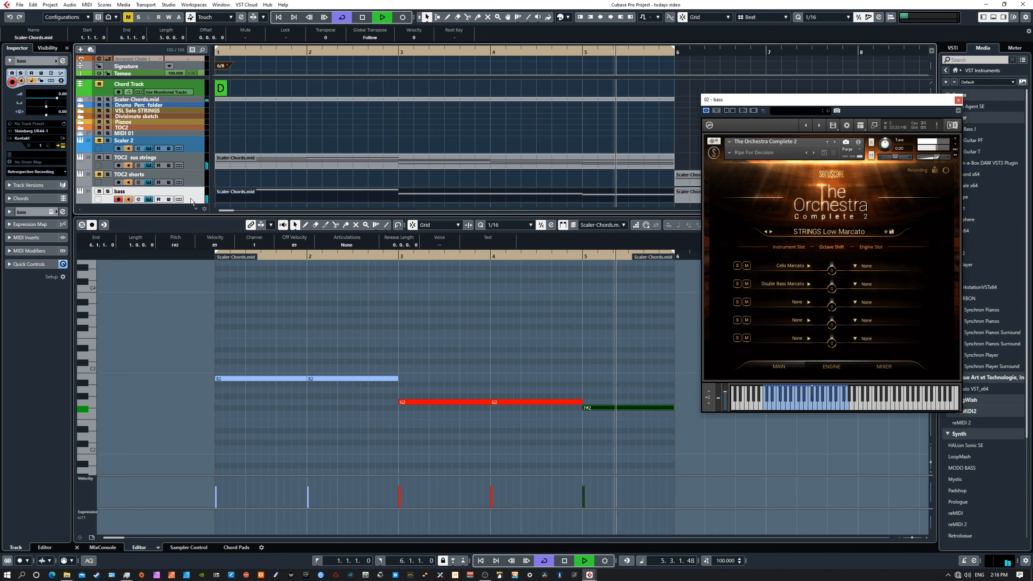
key(space)
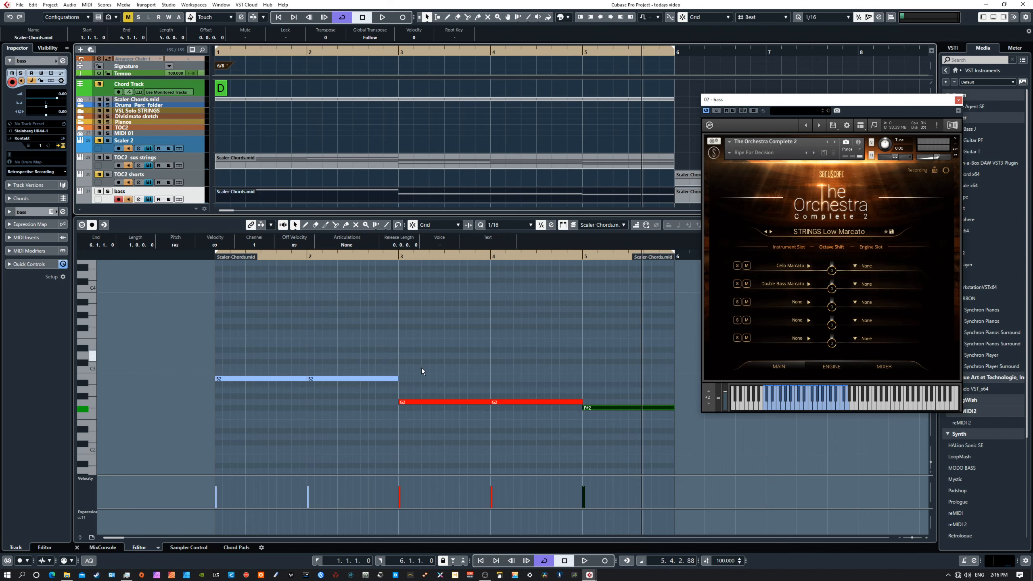
key(period)
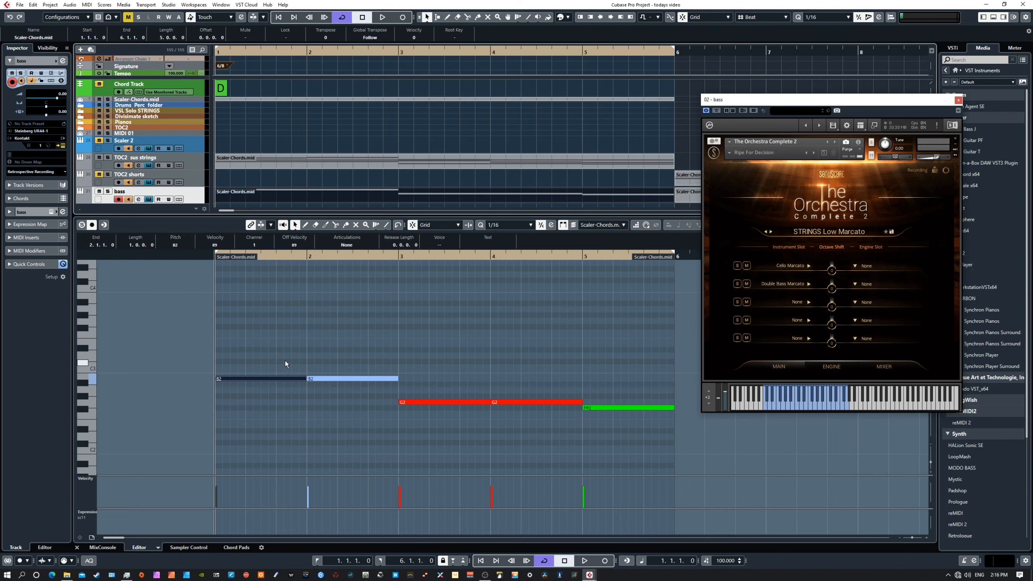
- Lower the bass note in bar 2 by two semitones to A2
drag(284, 360, 326, 393)
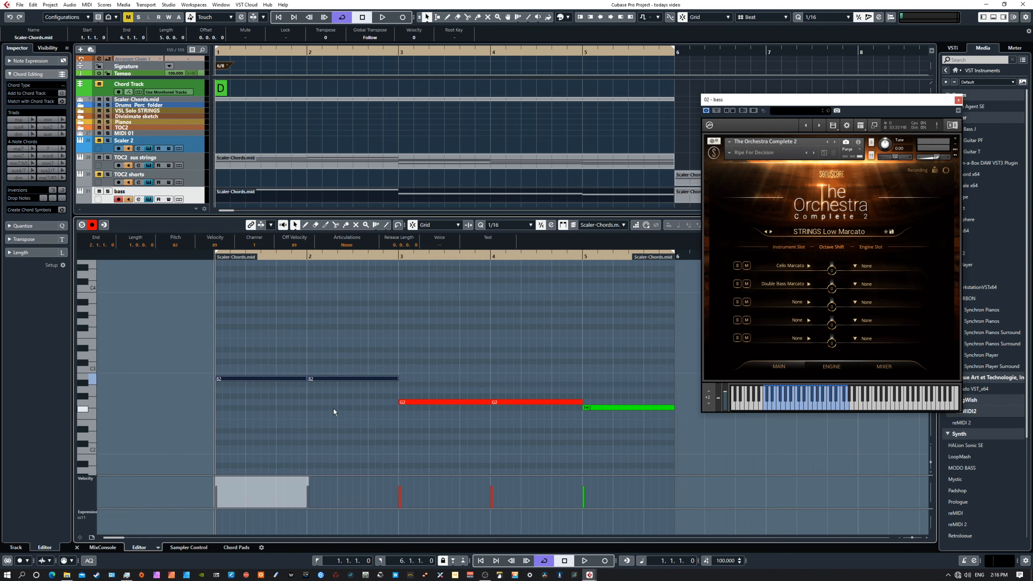
click(329, 379)
key(Down)
key(Down)
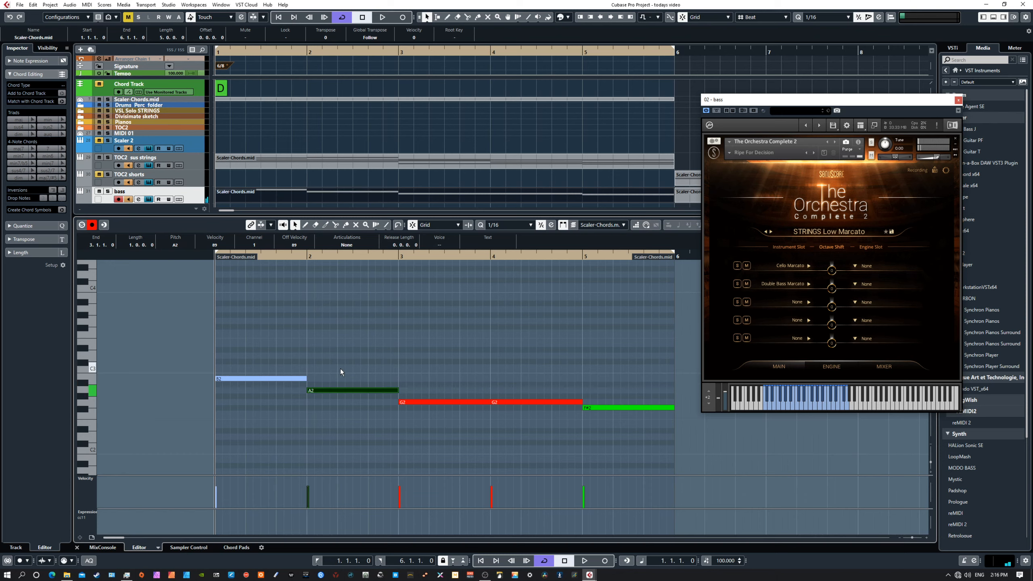
- Play the bass line with the sus strings through bar 5 and return to bar 1
key(space)
key(Left)
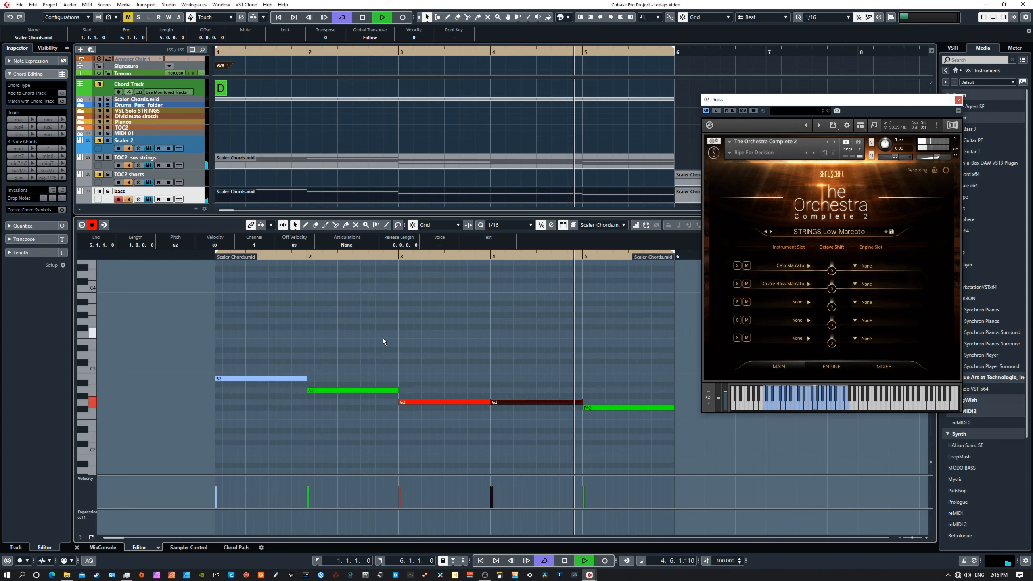
key(space)
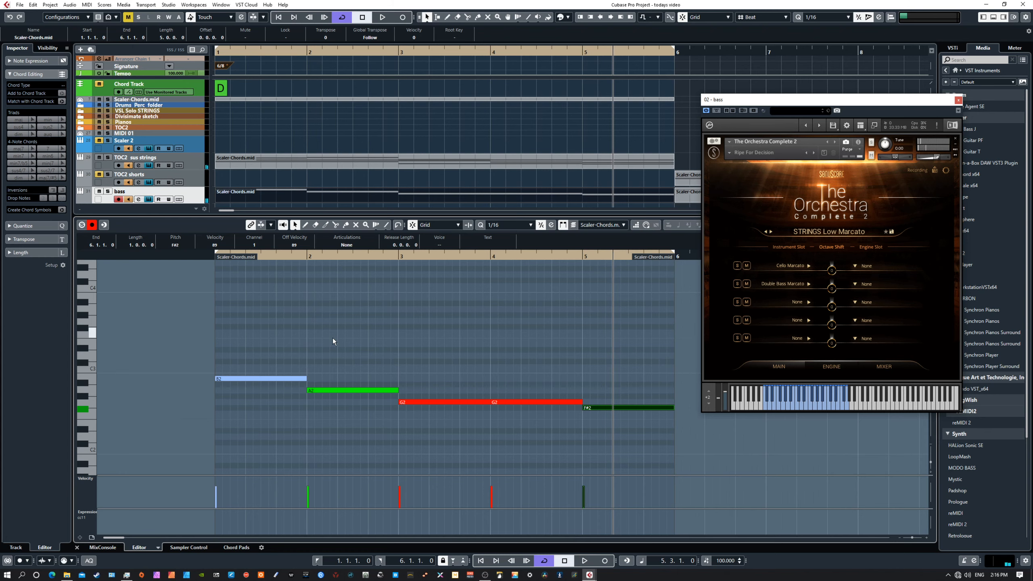
key(Home)
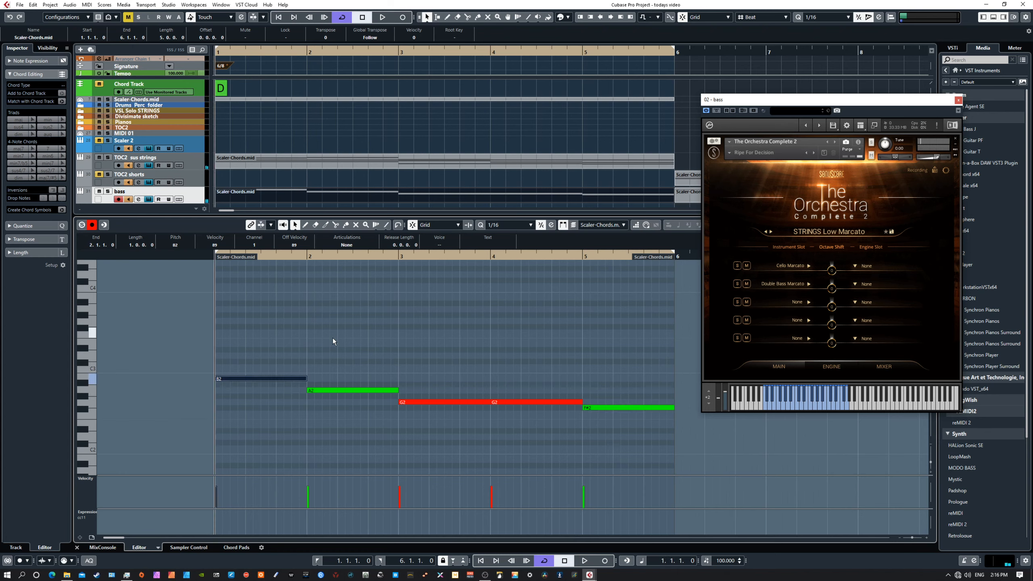
- Split the bass notes in bars 1, 2 and 3 at beat 5, and restore the selection tool
right_click(285, 378)
click(327, 381)
click(276, 378)
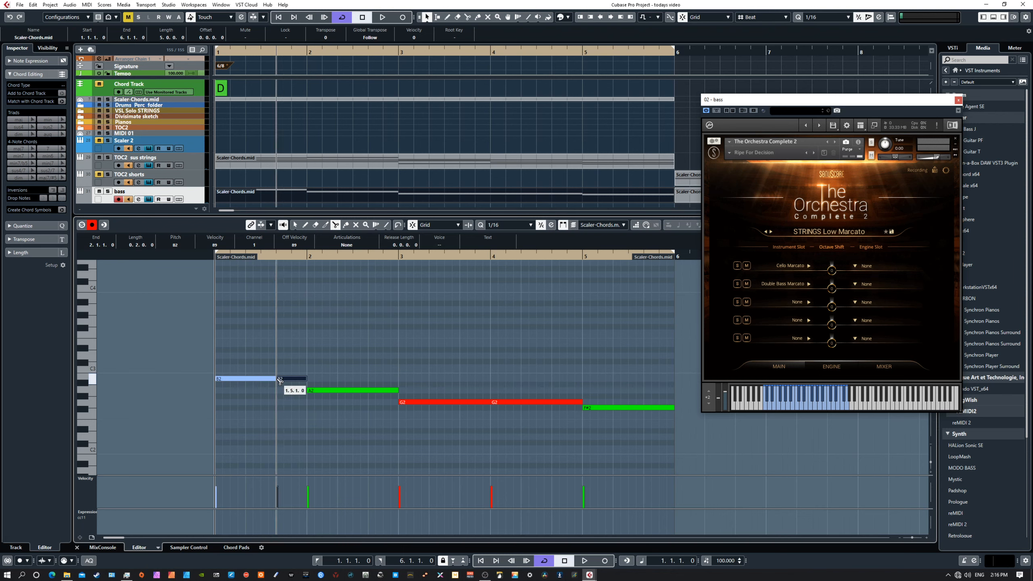
click(370, 391)
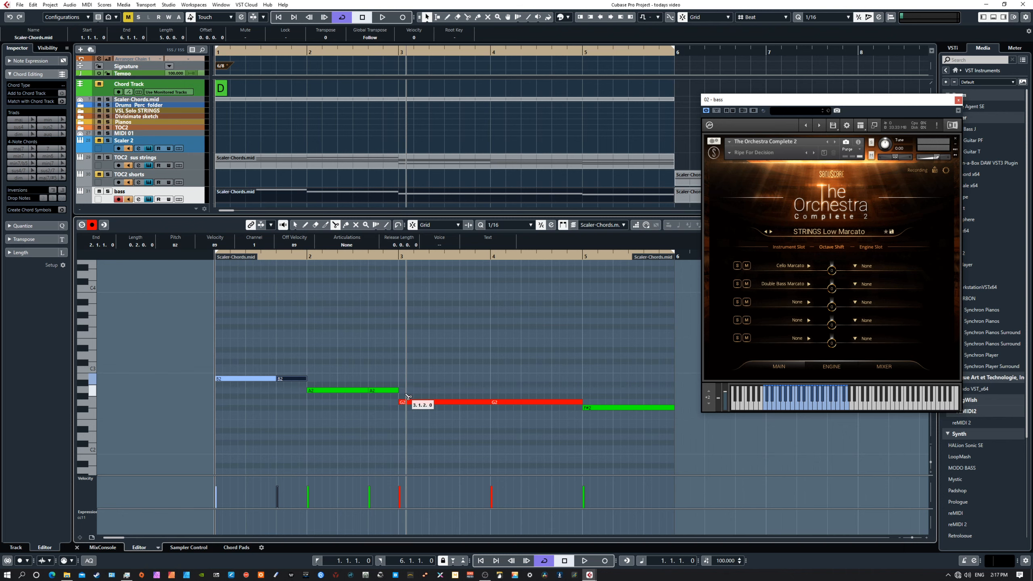
click(462, 402)
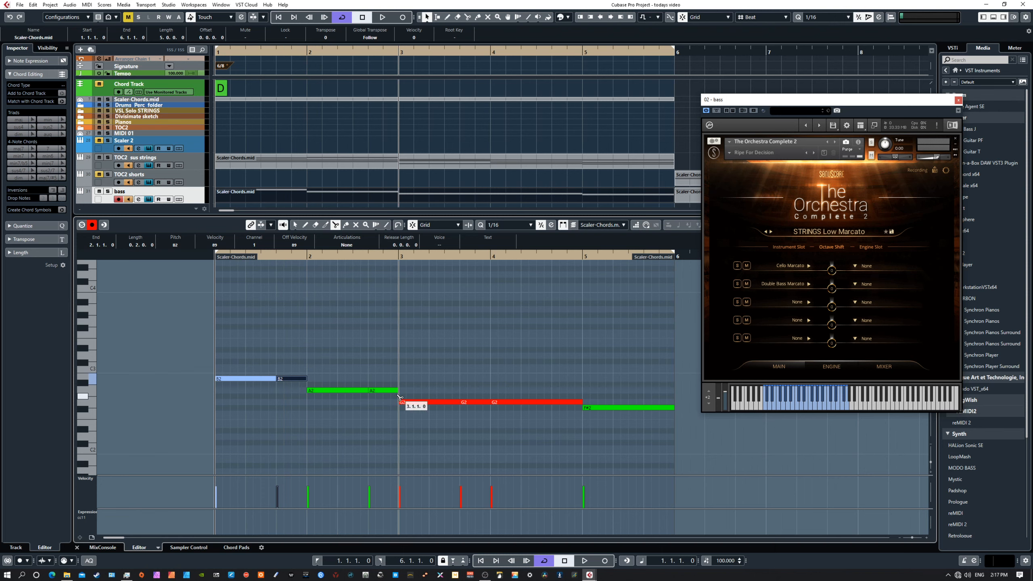
right_click(315, 349)
click(315, 347)
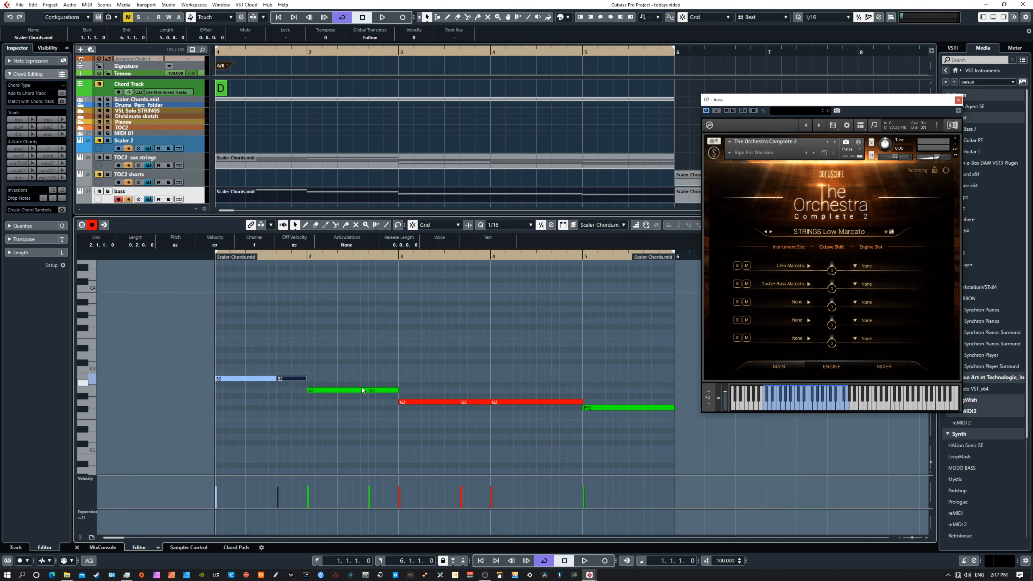
- Play back the bass line from bar 1, checking the split notes in bars 1 to 3
key(space)
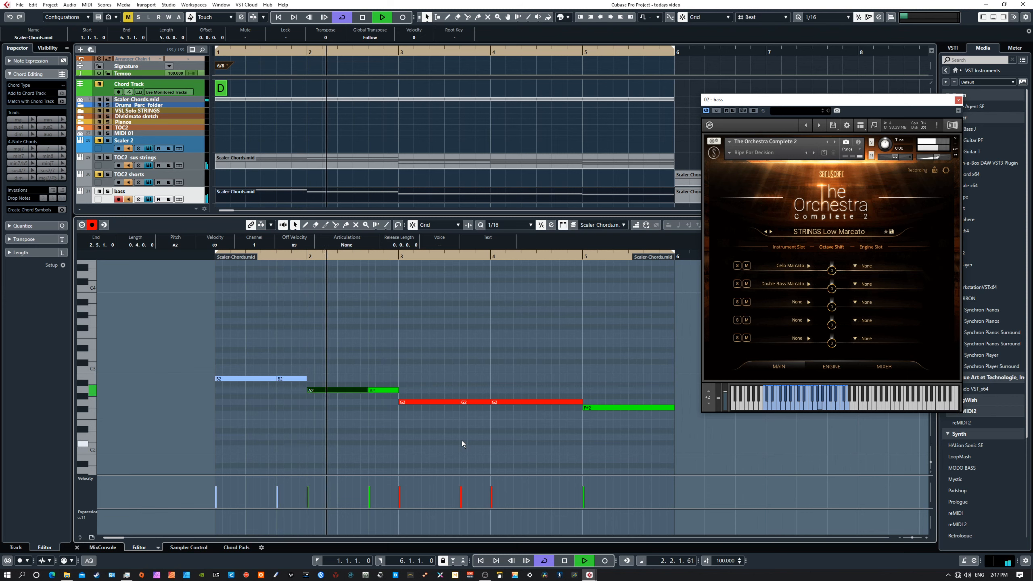
key(space)
key(space)
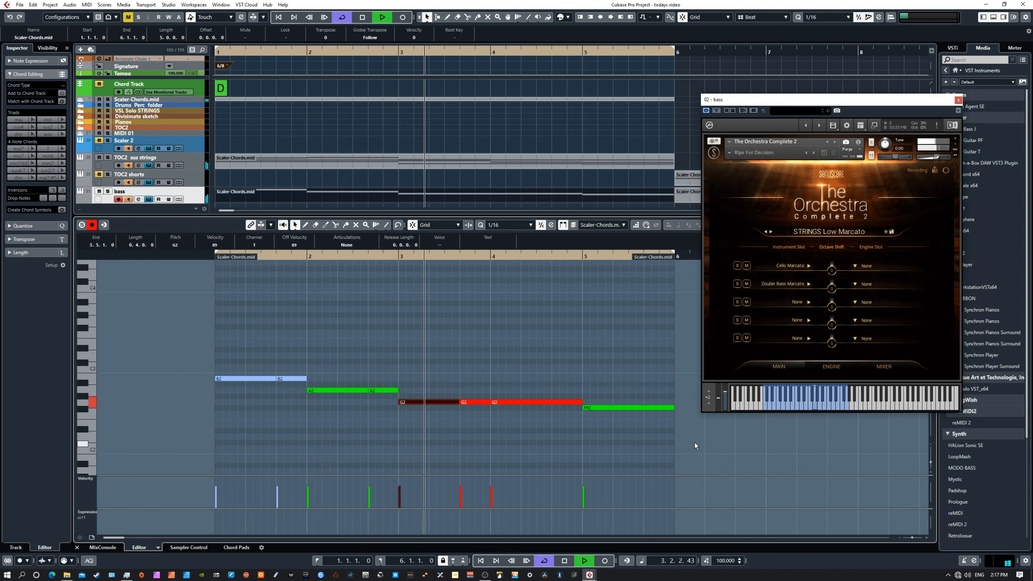
key(space)
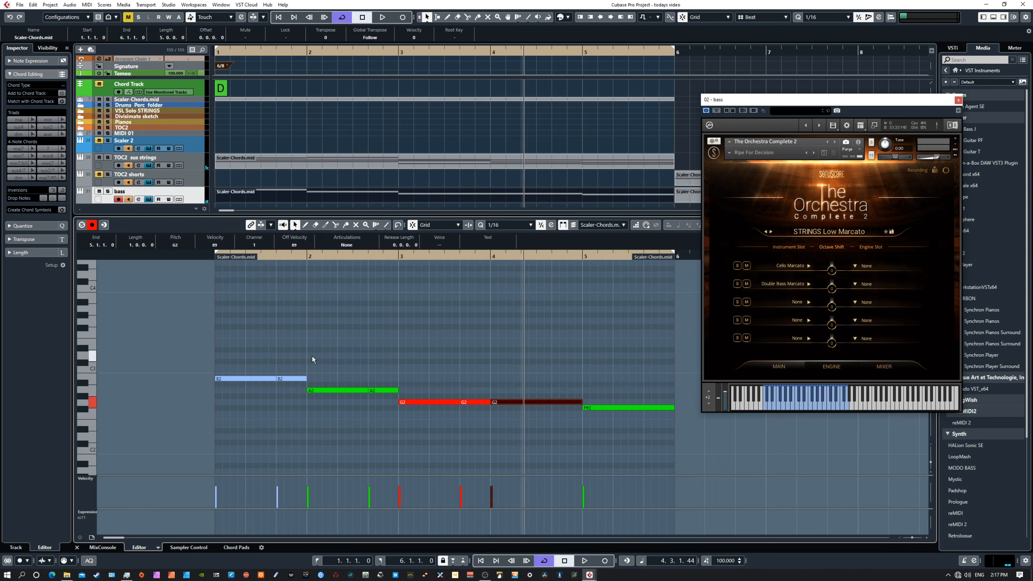
drag(325, 363, 322, 388)
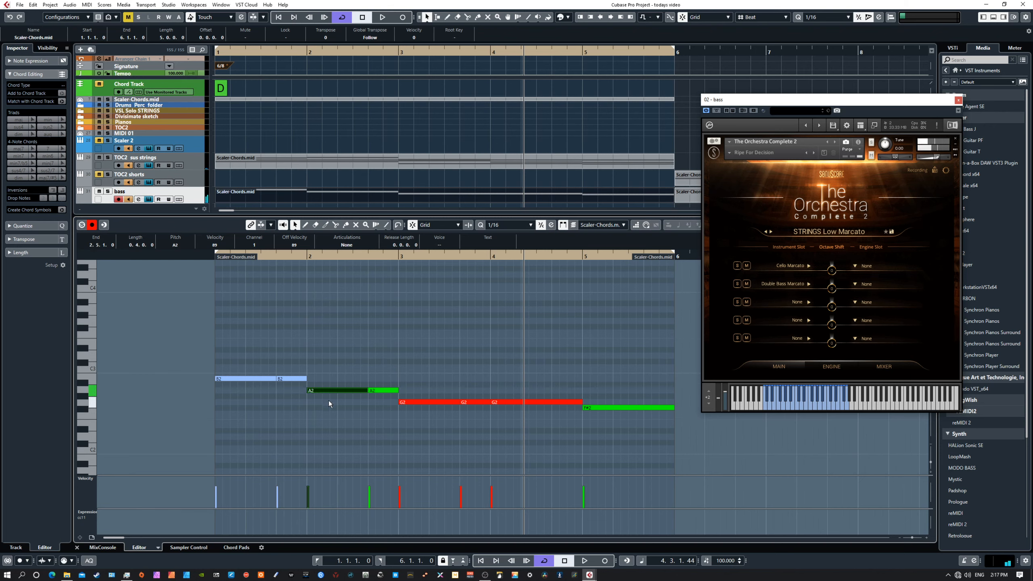
drag(271, 350, 513, 428)
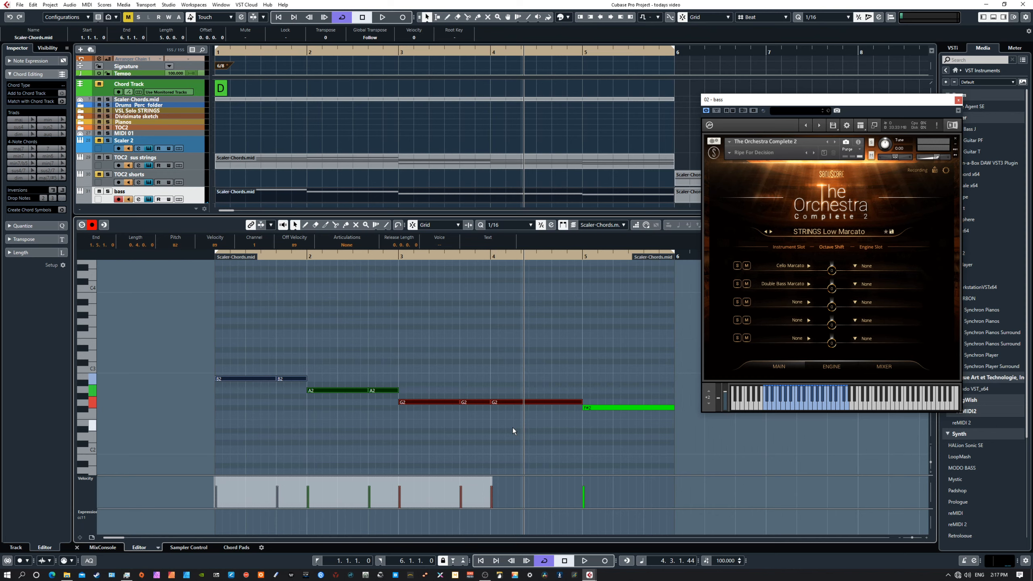
key(KP_Decimal)
key(space)
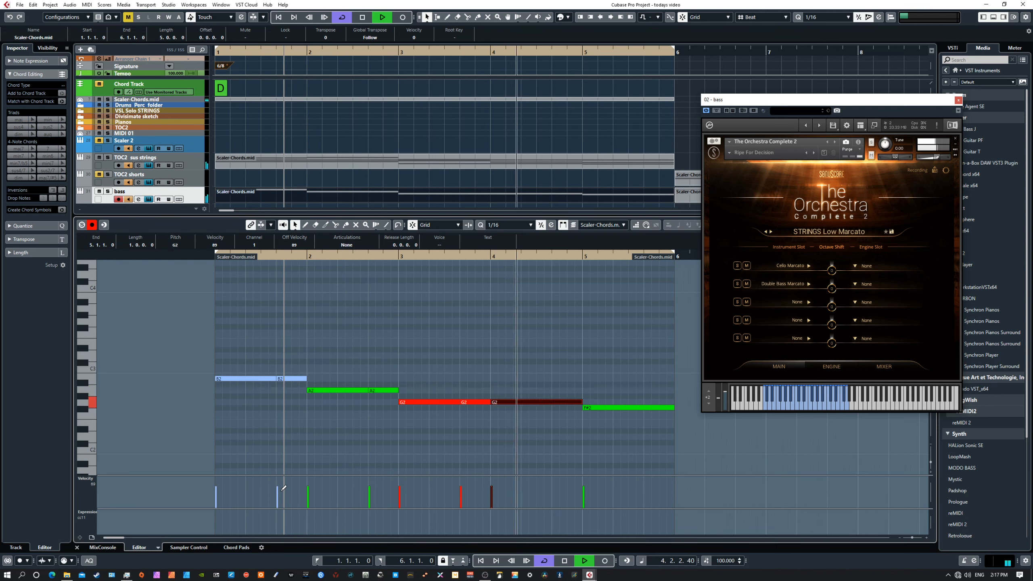
key(space)
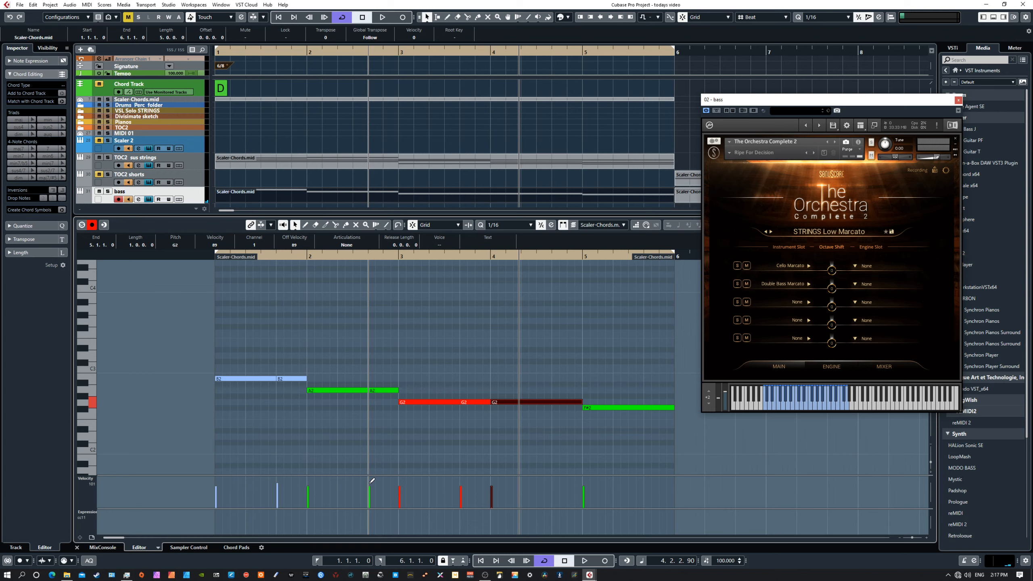
- Raise the velocity of the beat-5 bass notes in bars 1 to 3, and play the line back
click(461, 484)
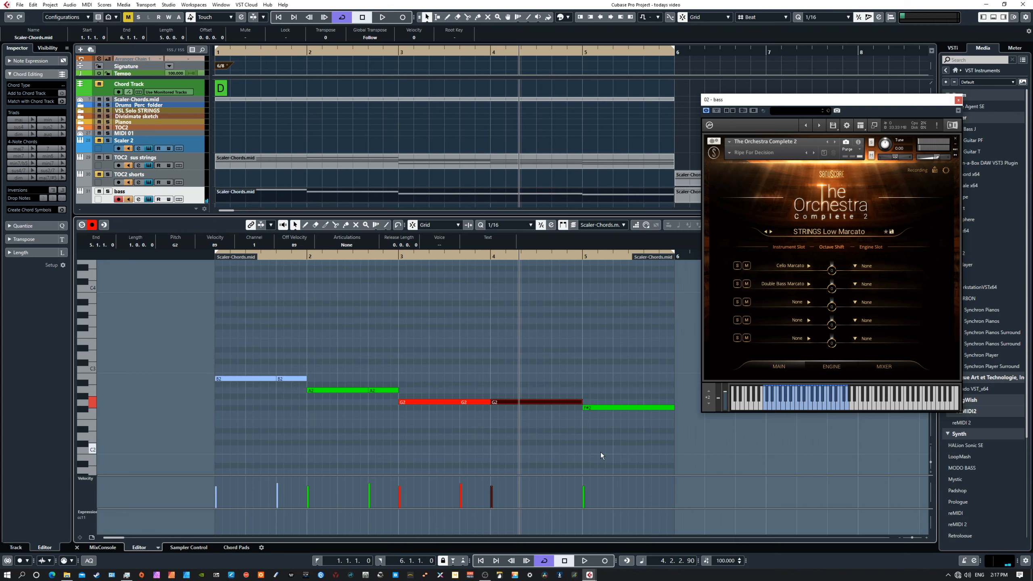
key(Home)
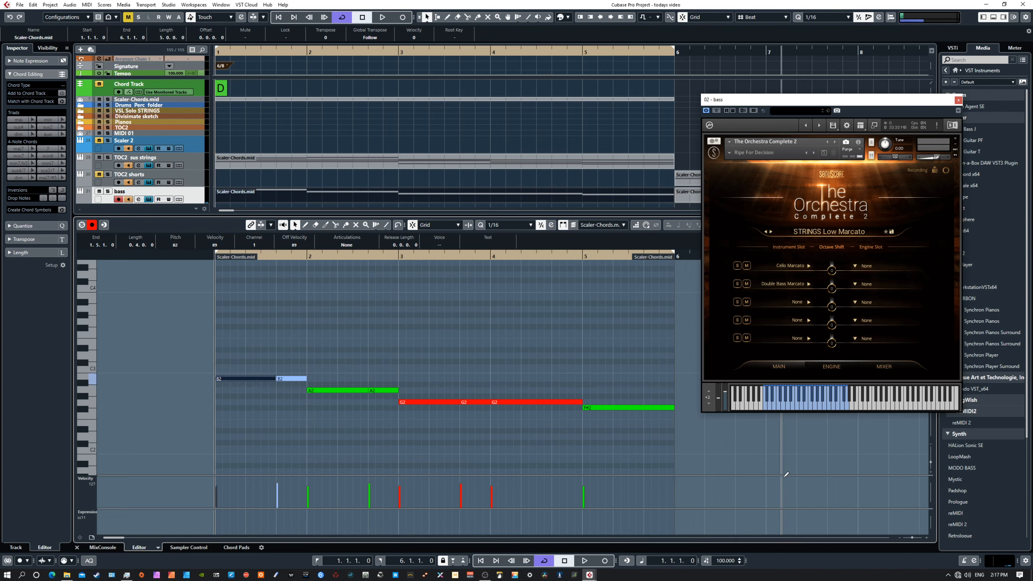
key(space)
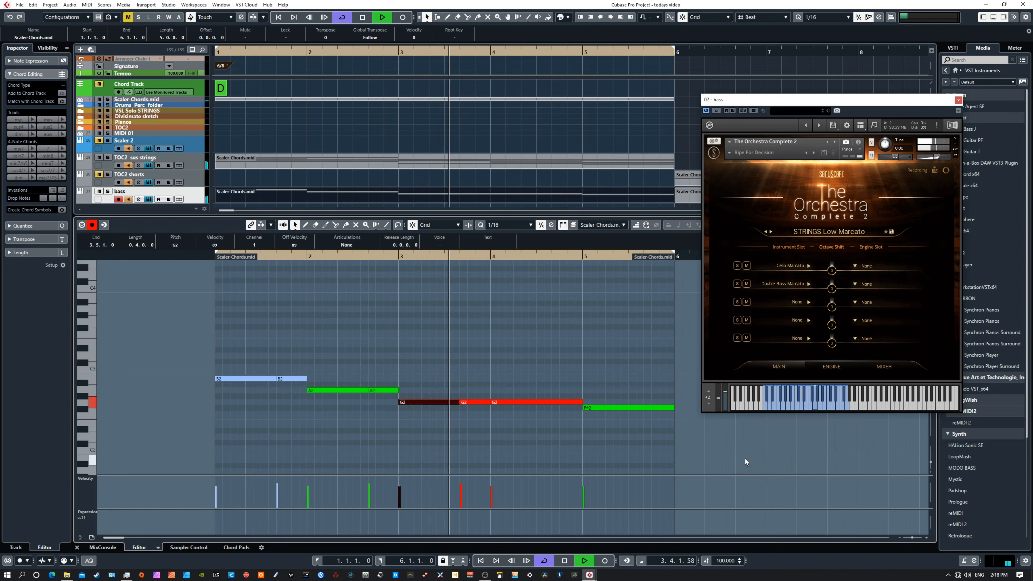
key(space)
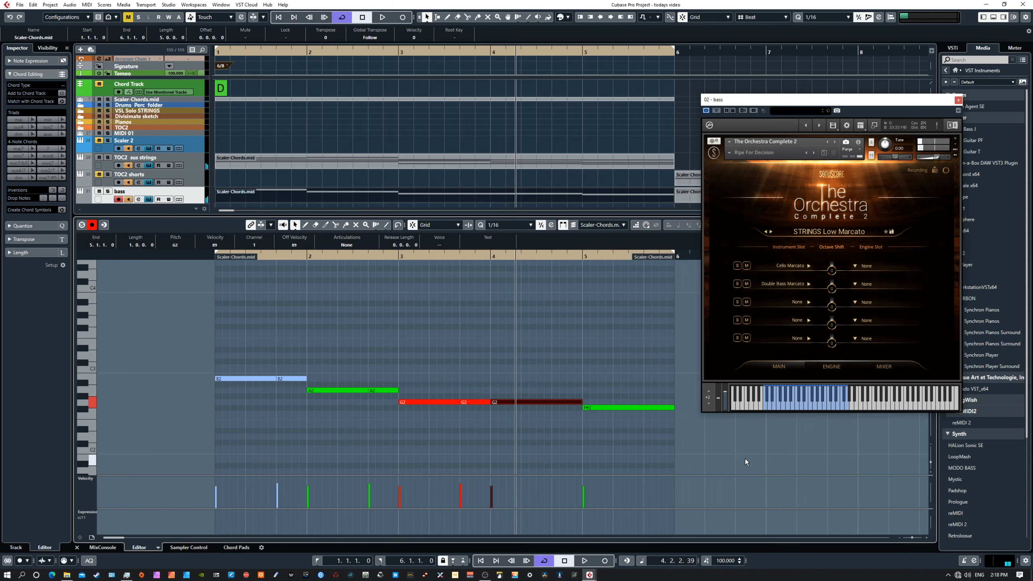
key(Home)
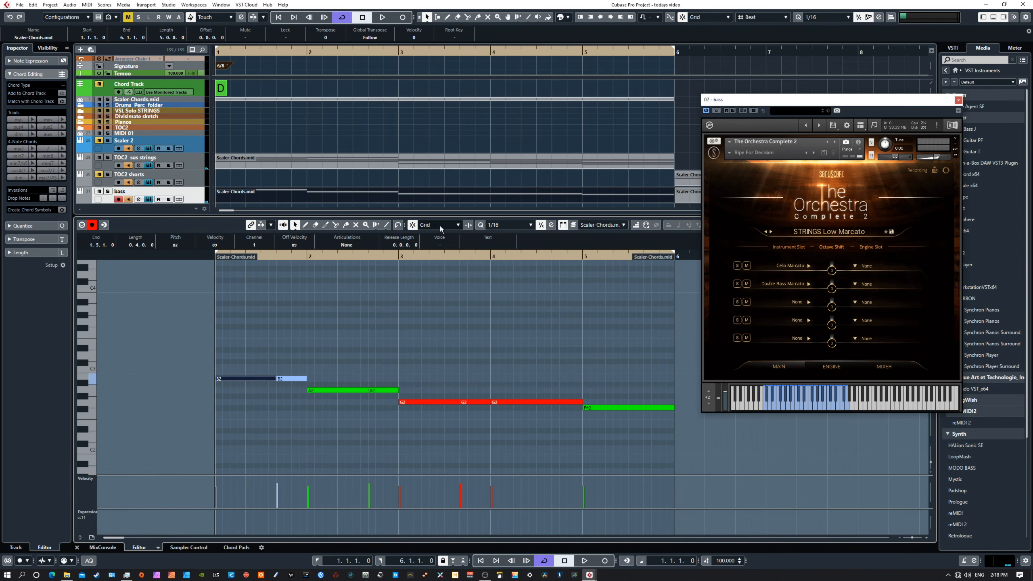
- Open the sus strings part for editing, select its track, and play the progression through bar 5
click(380, 159)
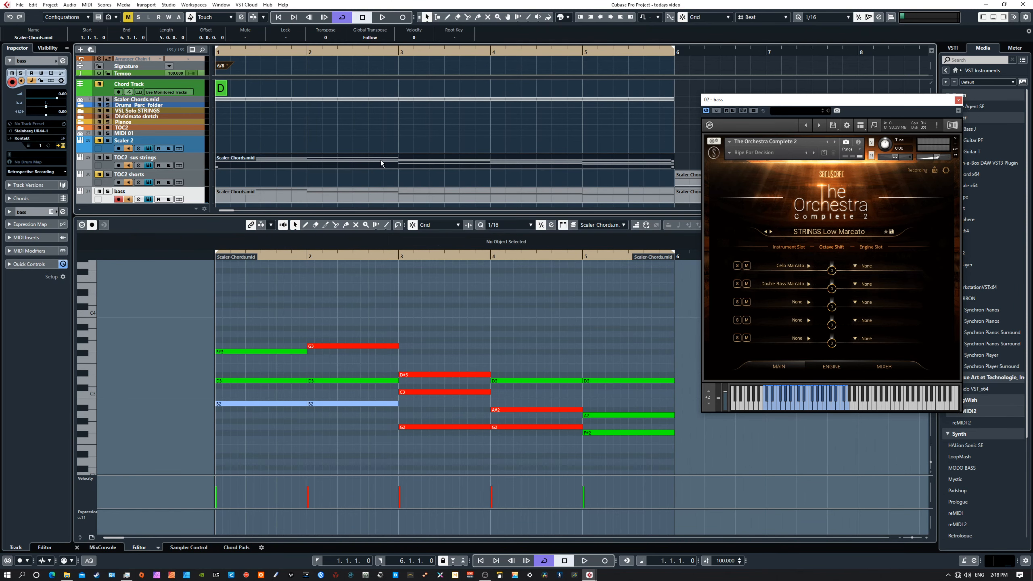
click(192, 160)
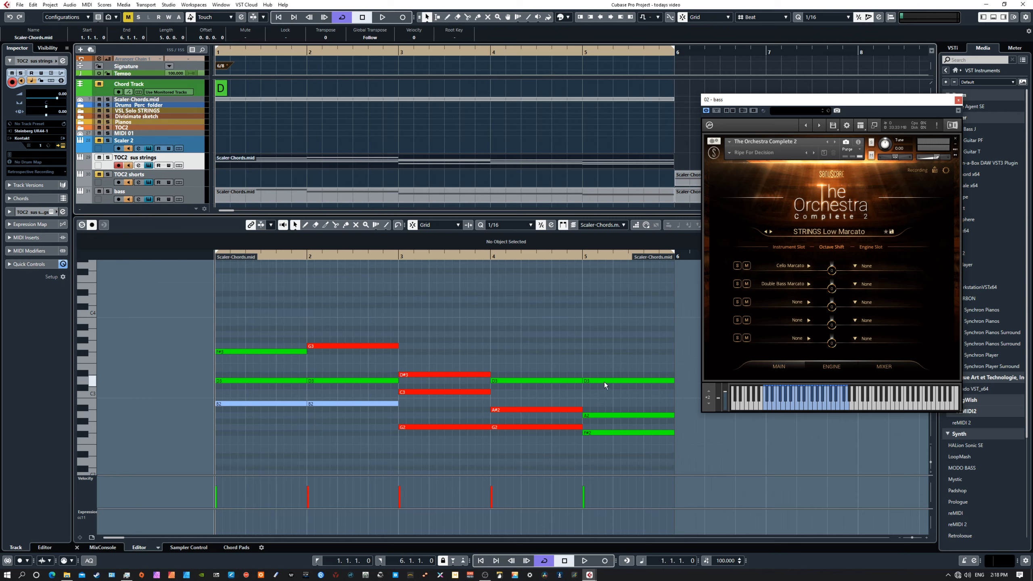
key(space)
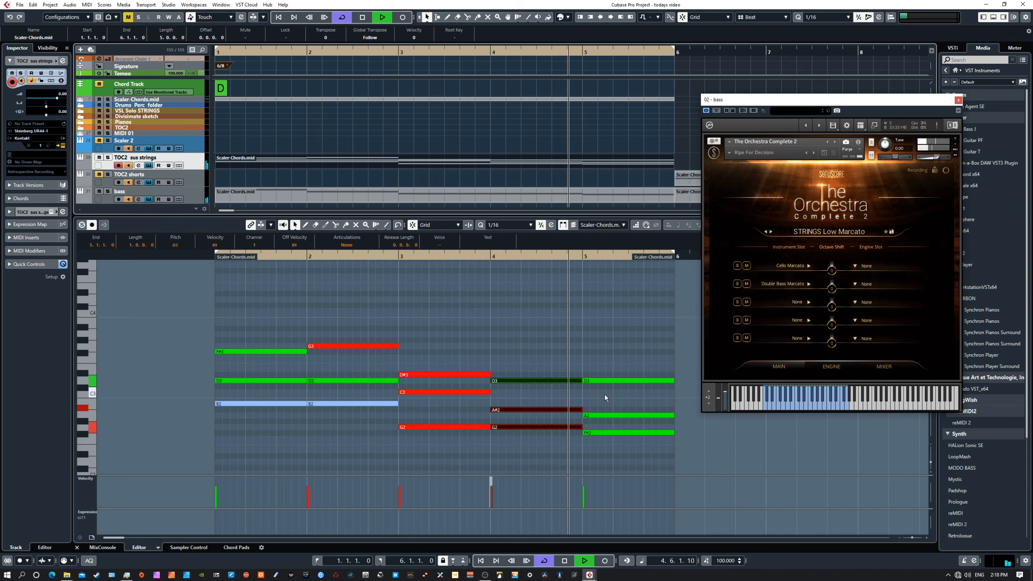
key(space)
- Split the sus strings' D3 note in bar 4 at 4.3.2.0 and lower its second half to C#3
drag(564, 358, 609, 403)
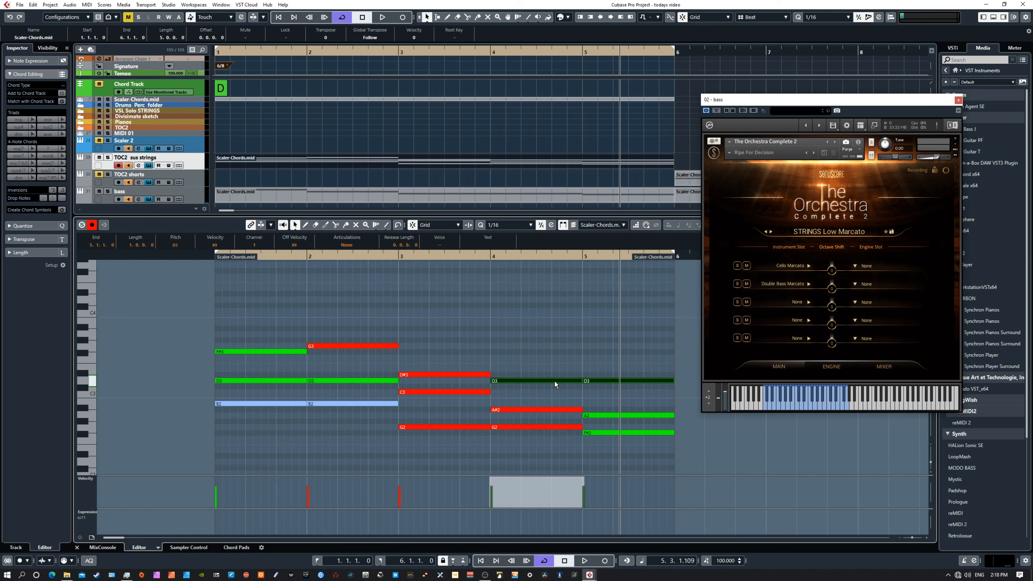
right_click(561, 365)
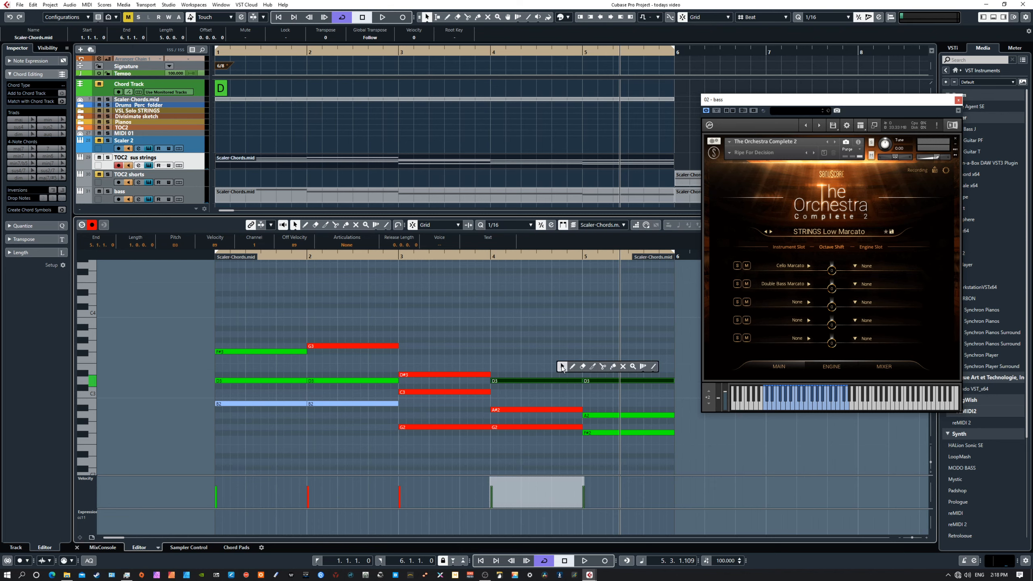
click(603, 367)
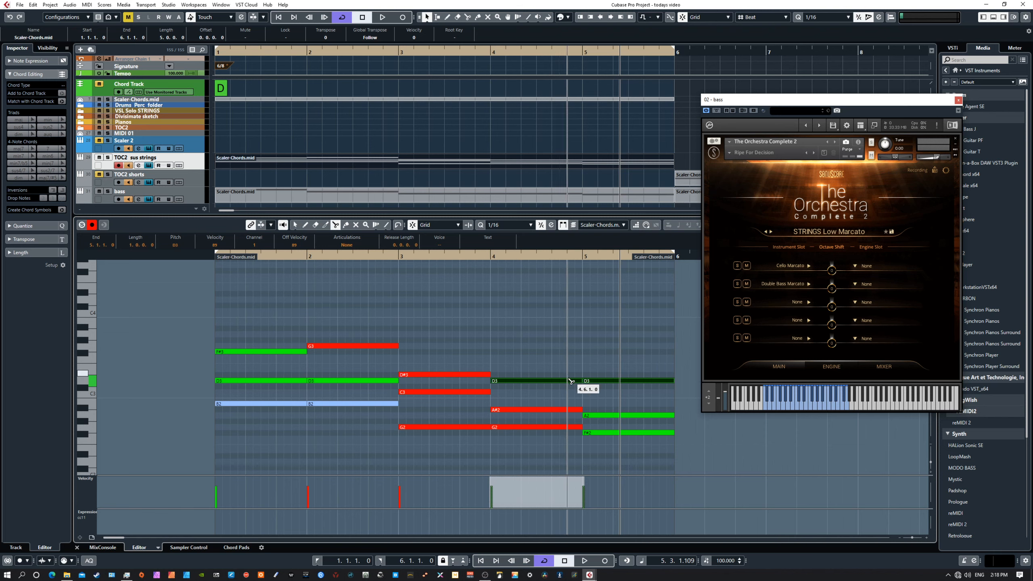
click(528, 383)
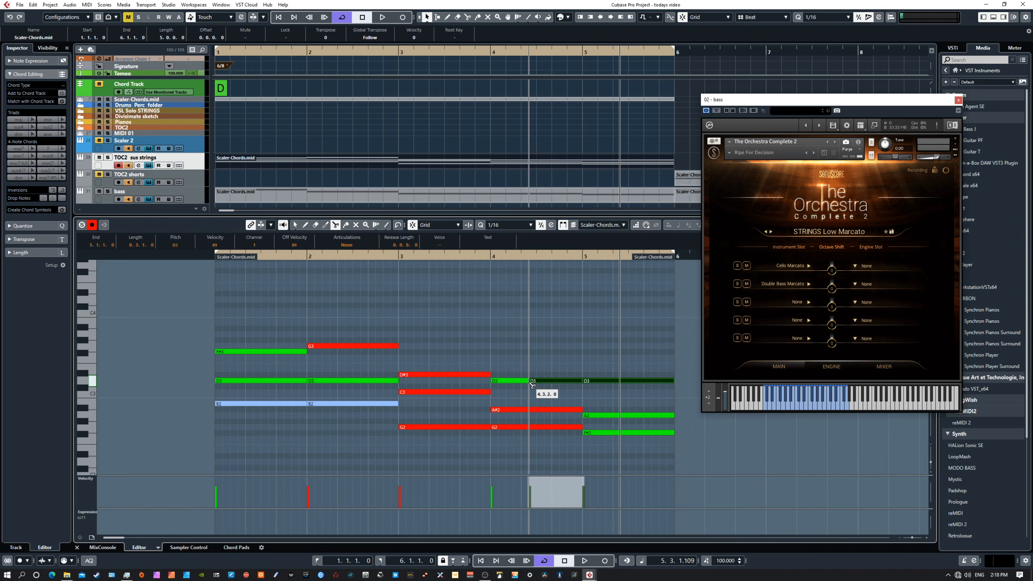
right_click(569, 358)
click(558, 357)
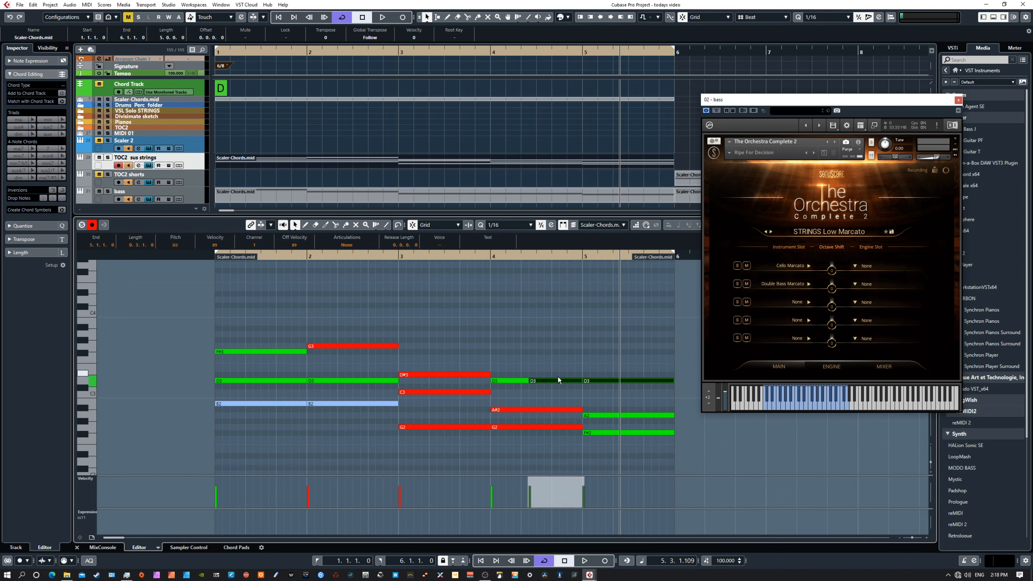
click(556, 382)
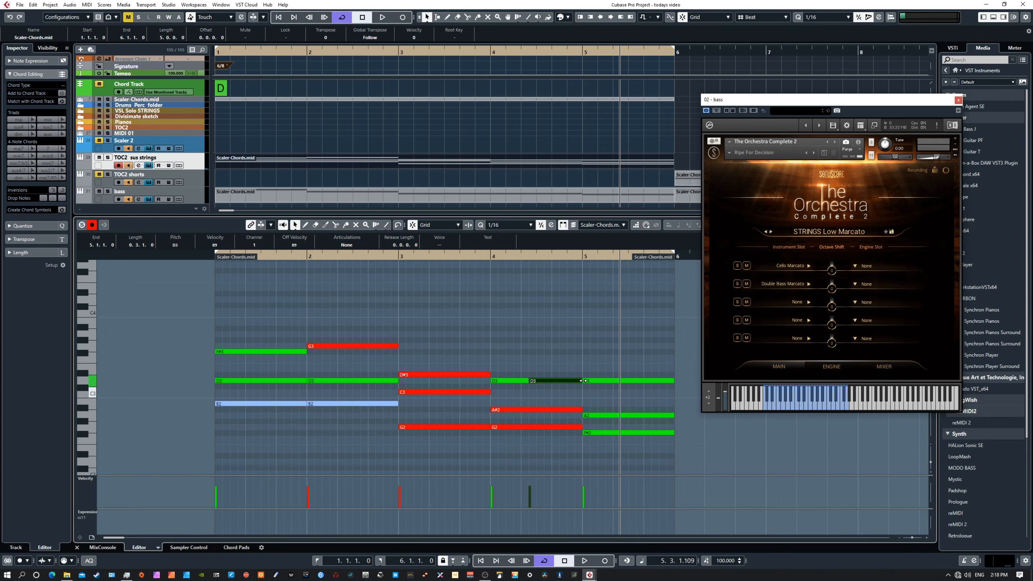
key(Down)
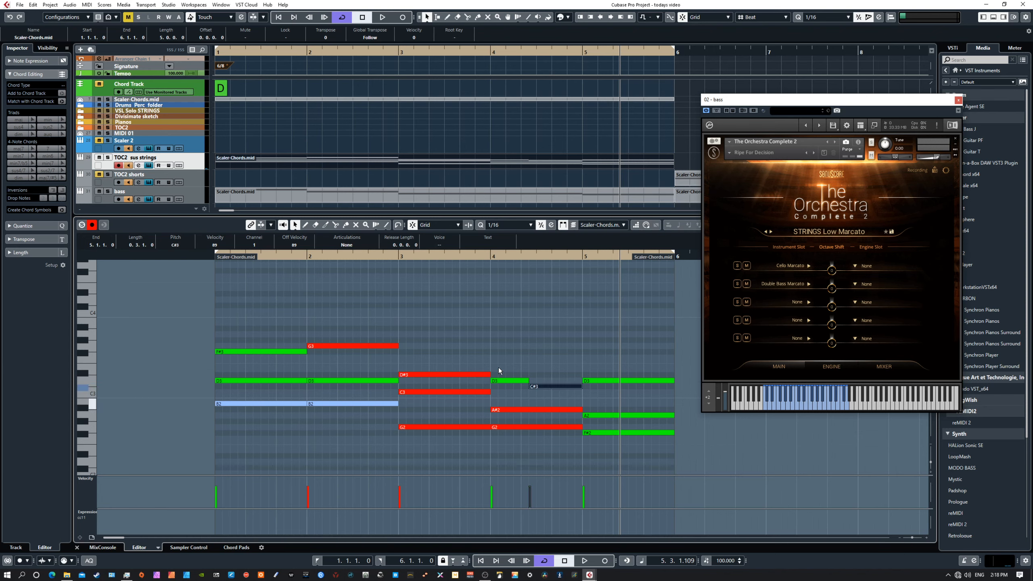
- Play the sus strings from bar 3 to hear the C#3 passing note, and return to bar 1
double_click(453, 257)
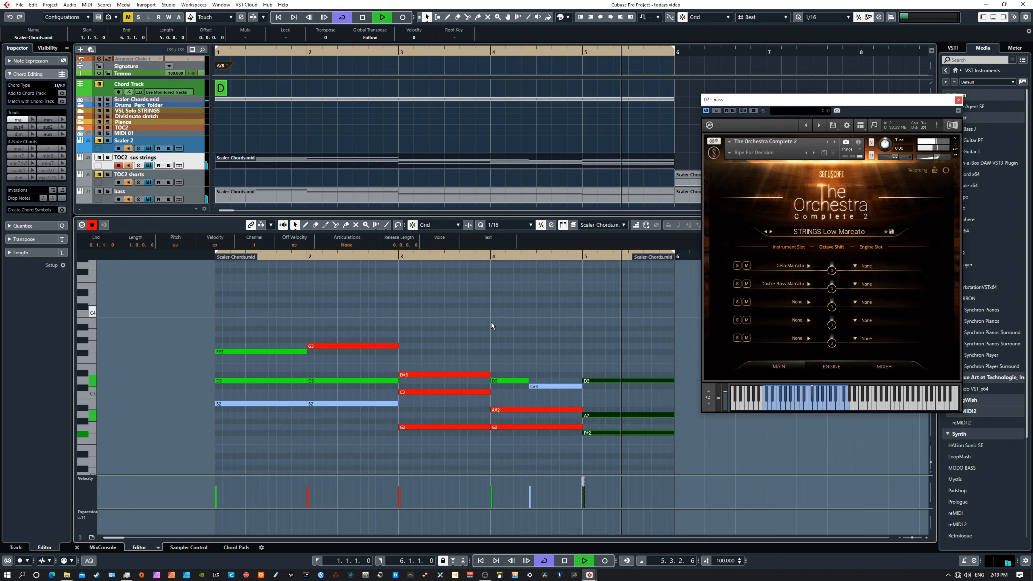
key(space)
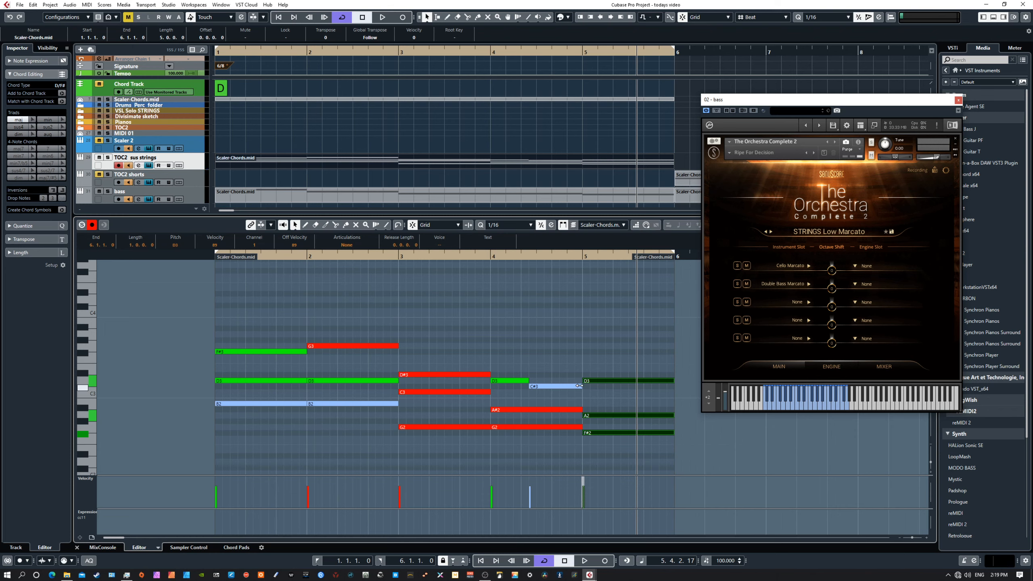
key(KP_Decimal)
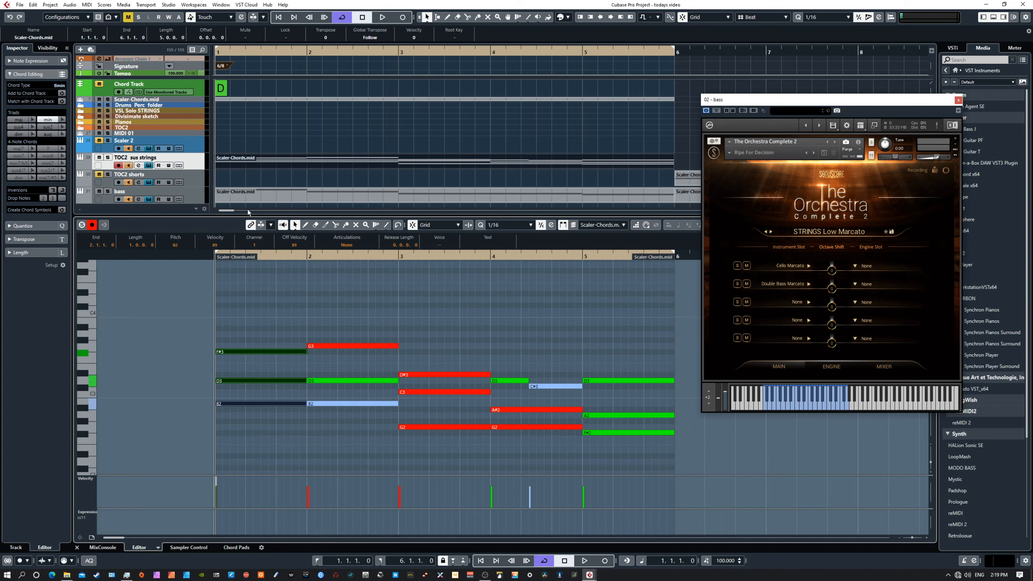
- Unmute and select the TOC2 shorts track, and move the bass instrument window out of the project view
click(100, 175)
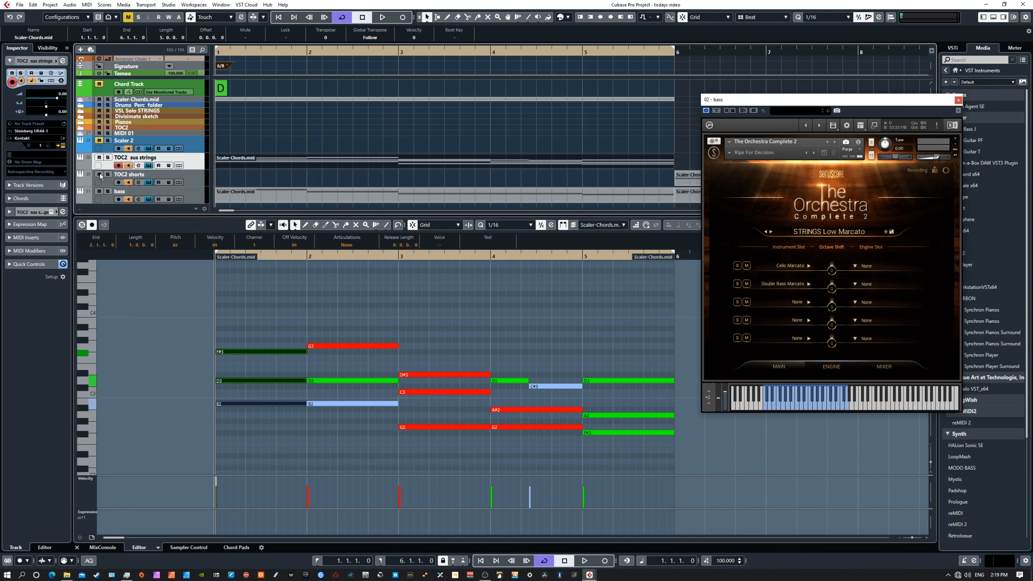
click(198, 182)
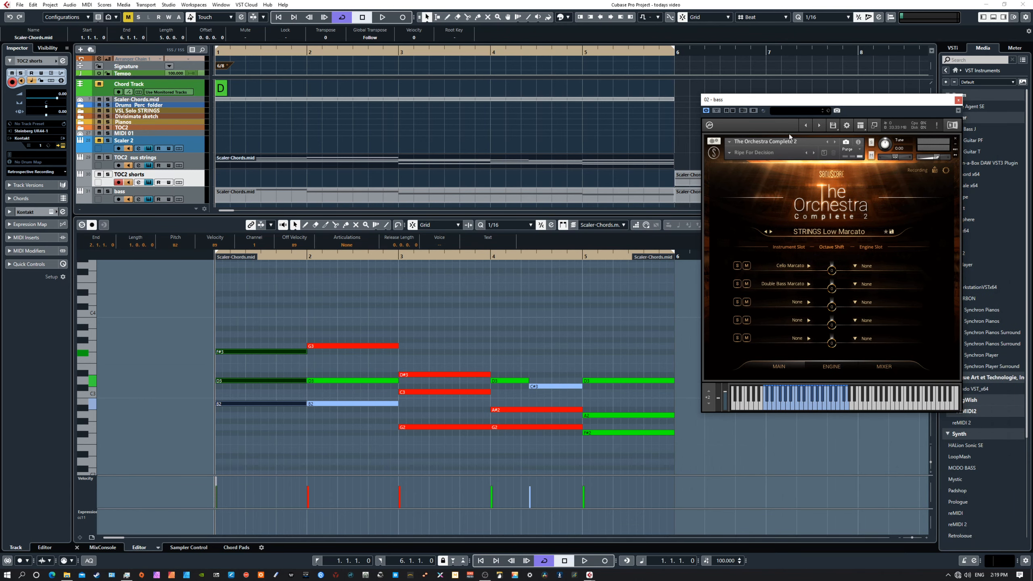
drag(758, 100, 1032, 100)
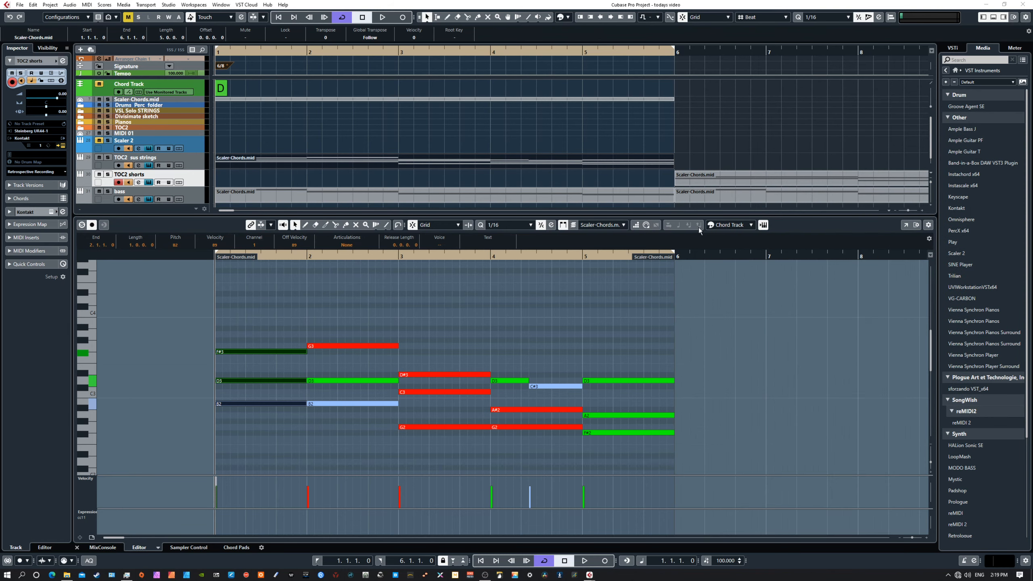
click(636, 225)
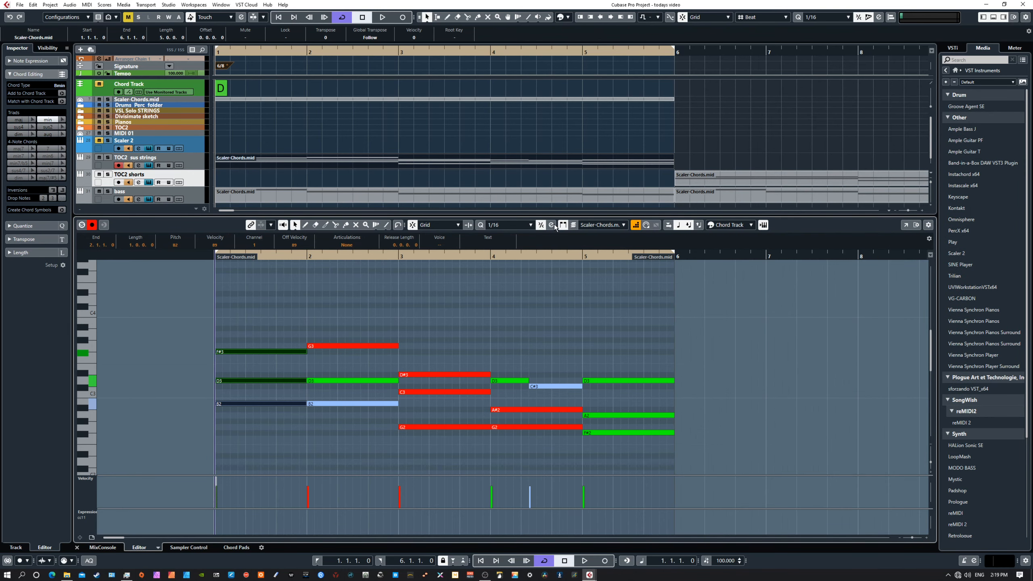
click(510, 224)
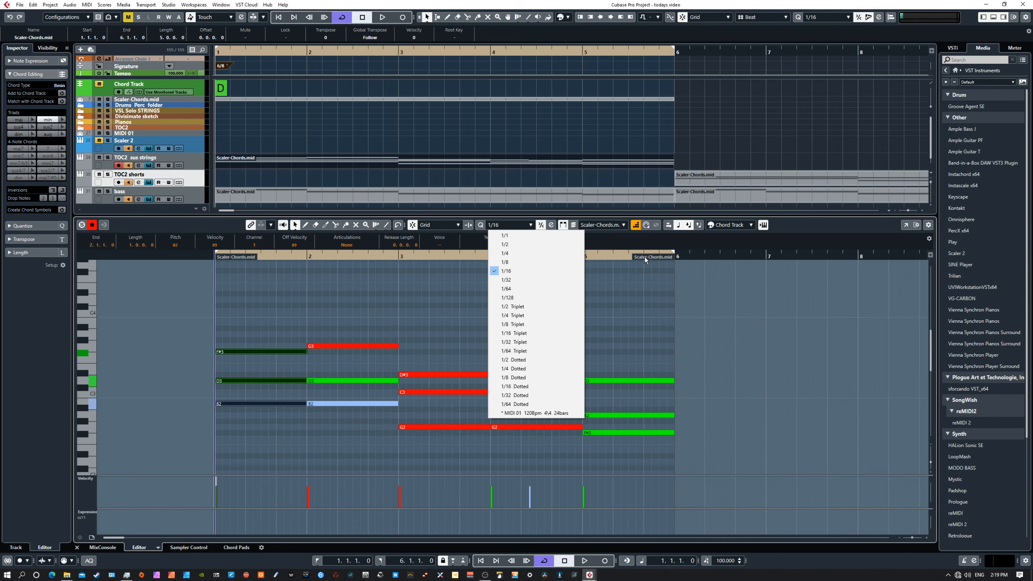
click(636, 231)
click(636, 226)
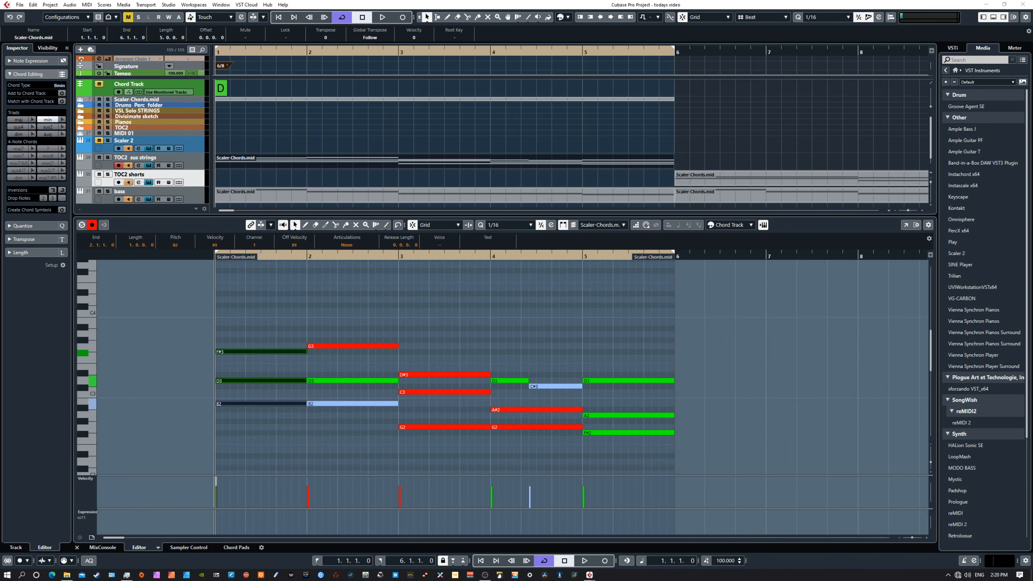
- Bring the TOC2 shorts instrument into view, compare another meter's presets with the 6-8 list, and audition STRINGS Basic 16ths (6-8) 02
drag(1032, 191, 848, 139)
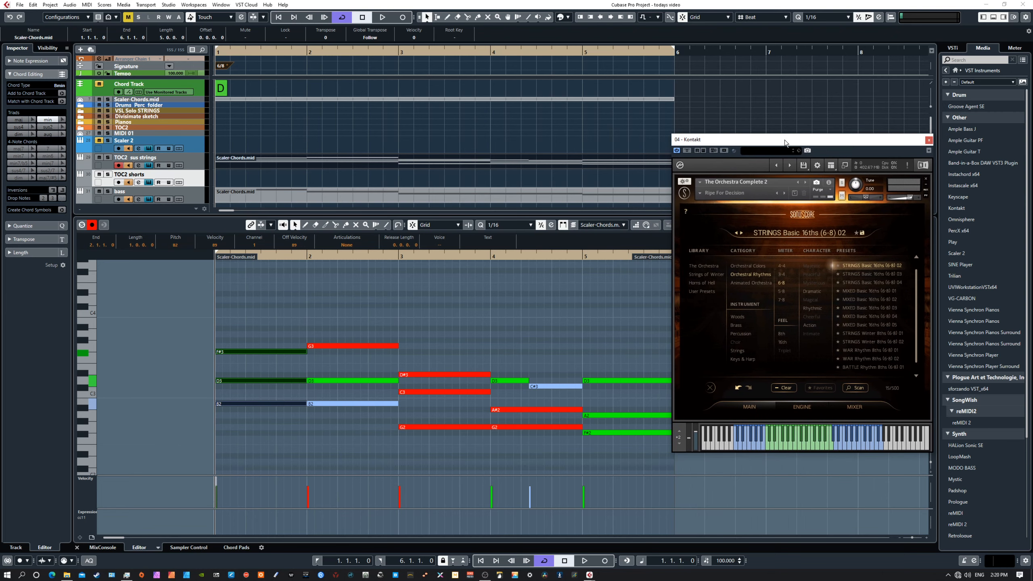
drag(787, 142, 737, 108)
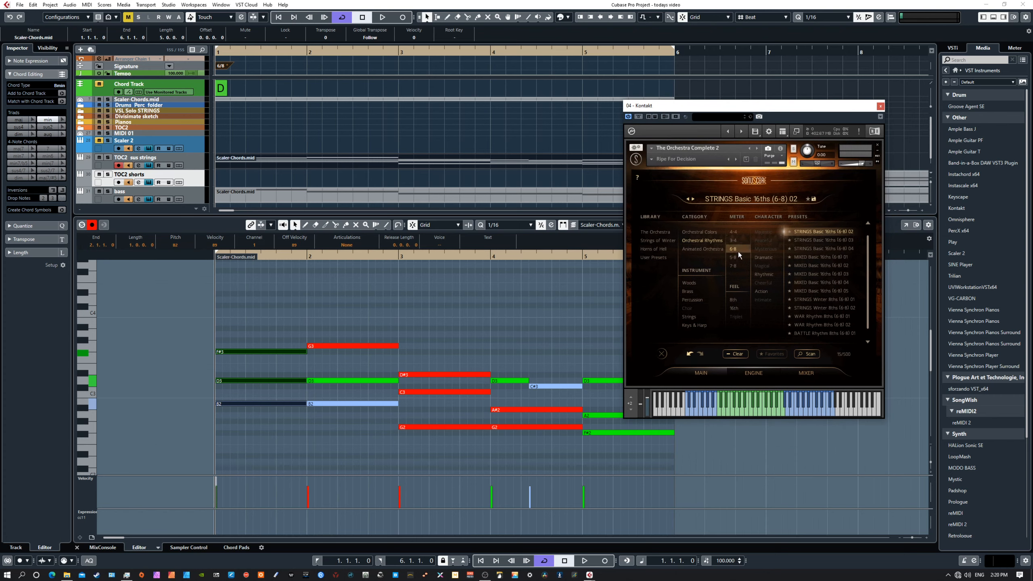
click(733, 265)
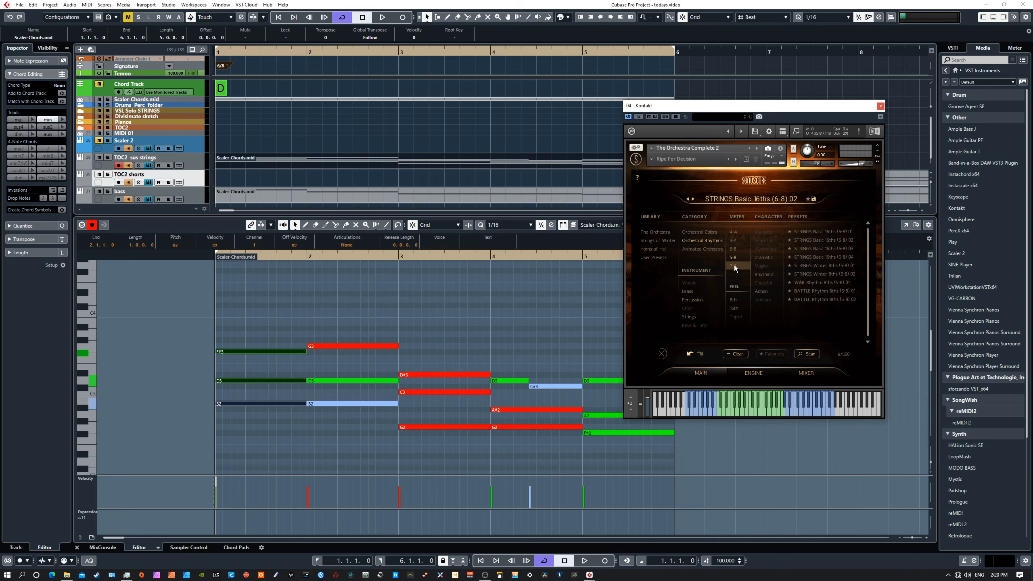
click(734, 250)
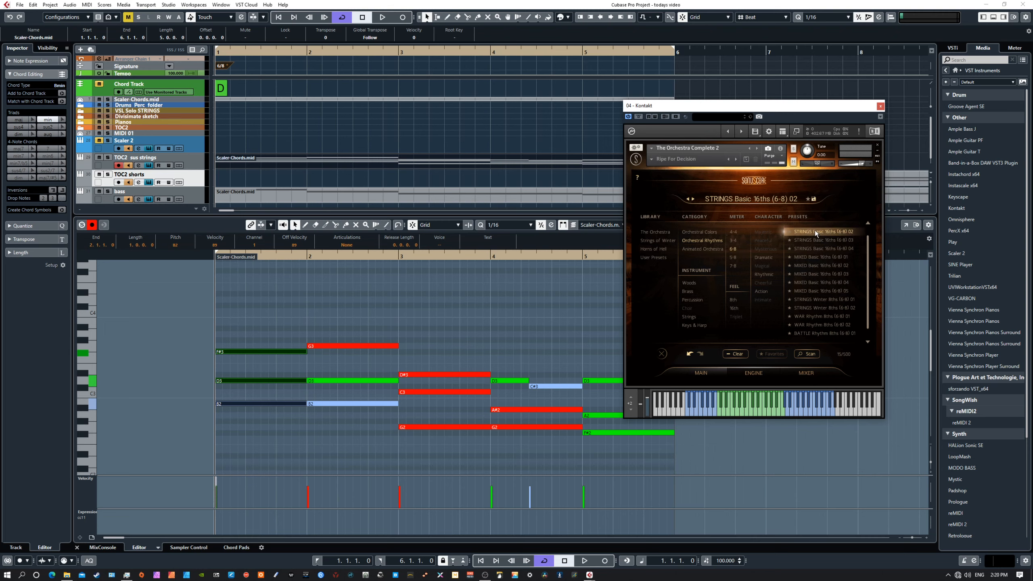
click(748, 408)
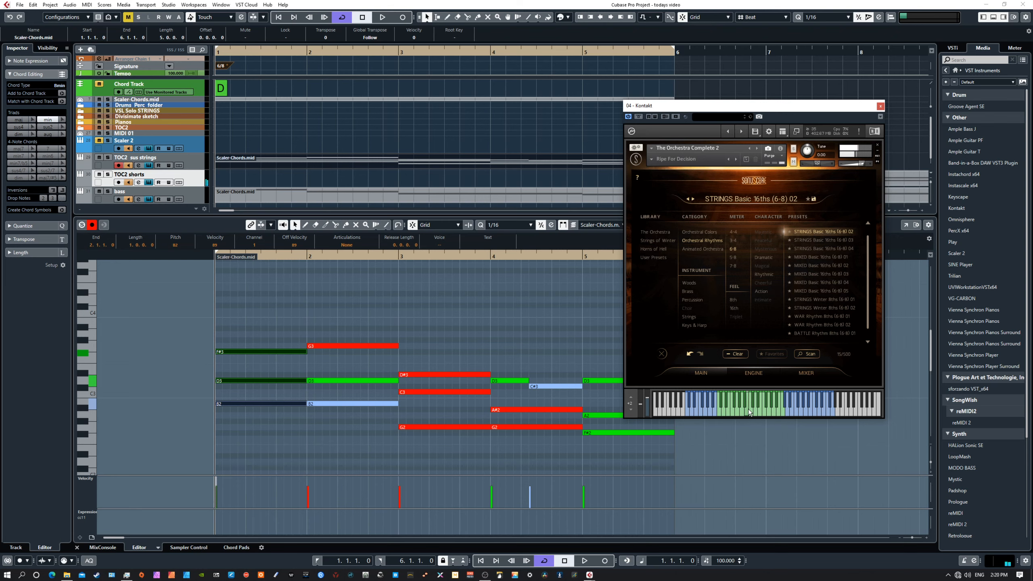
drag(711, 109, 782, 112)
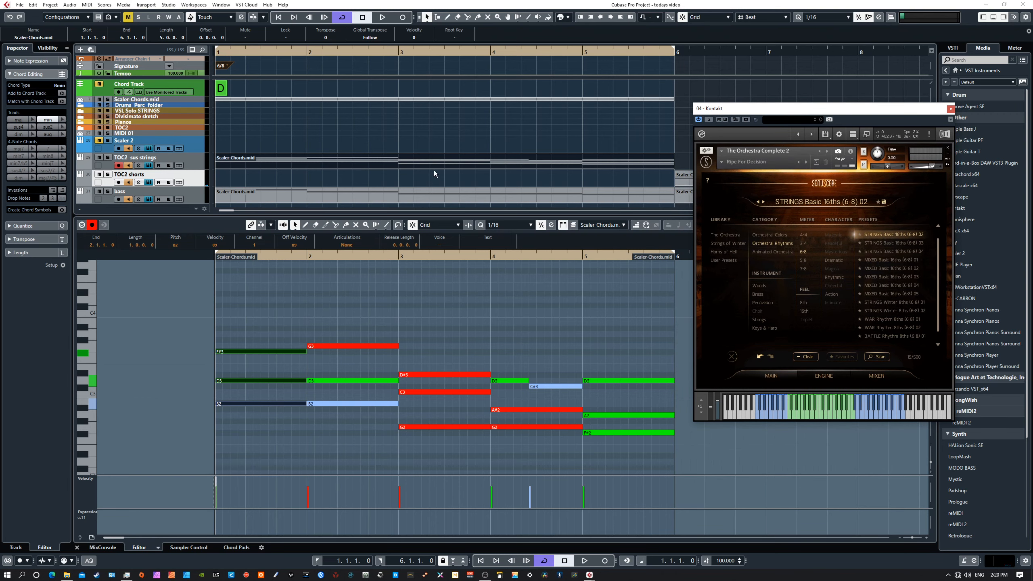
- Copy the sus strings part in bars 1–5 onto the TOC2 shorts track and play it back through bar 4
click(408, 164)
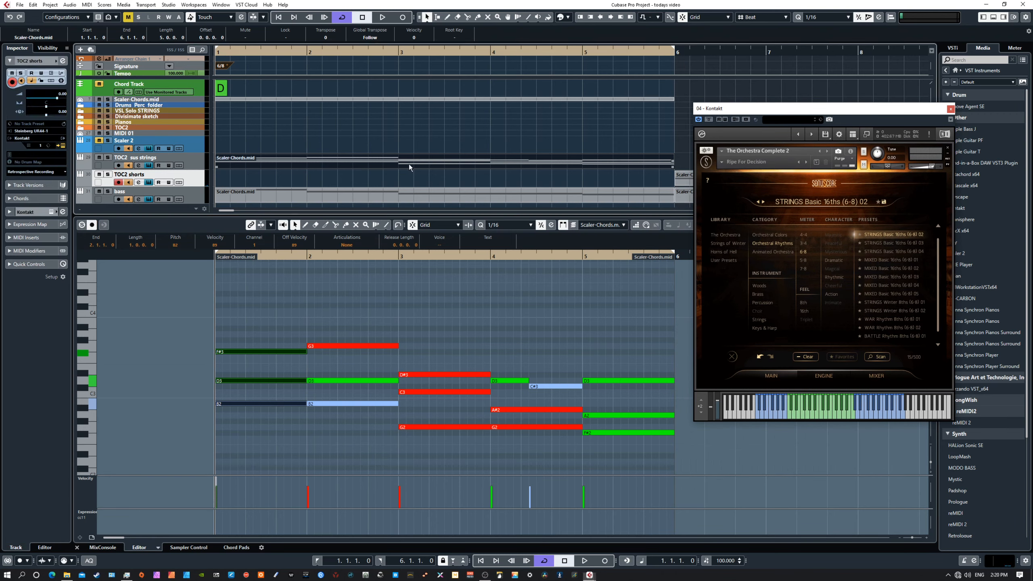
drag(405, 161, 404, 176)
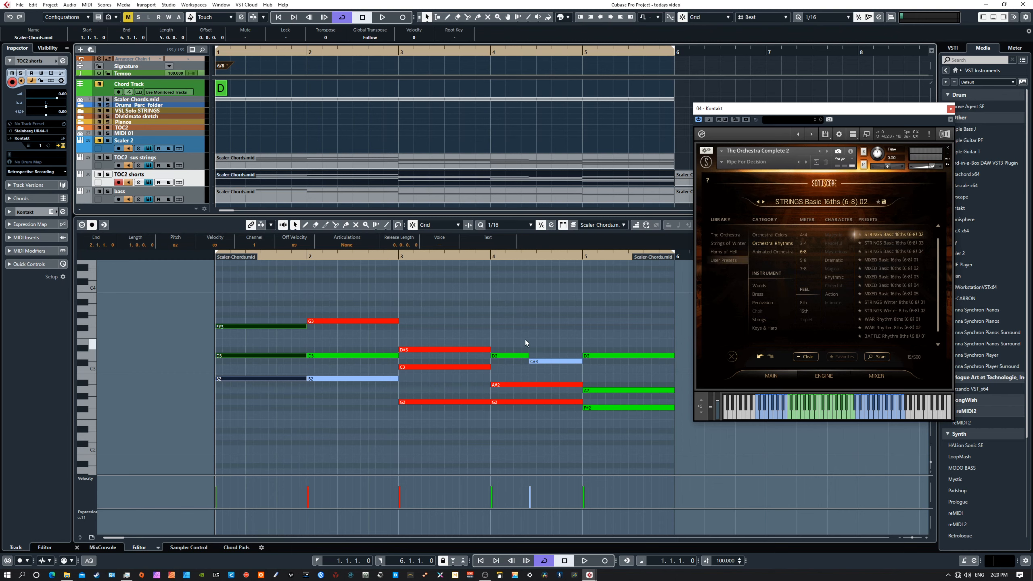
key(space)
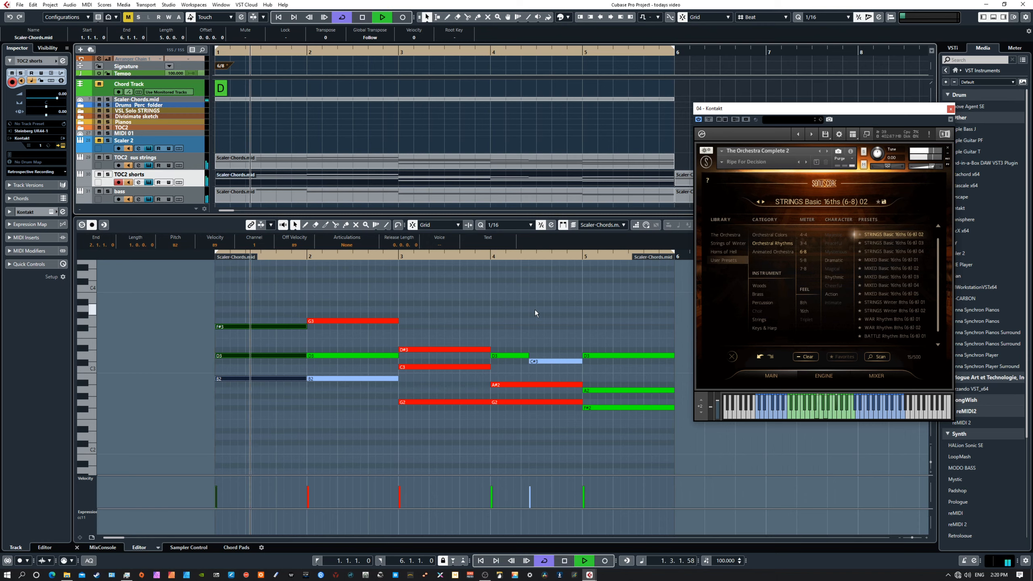
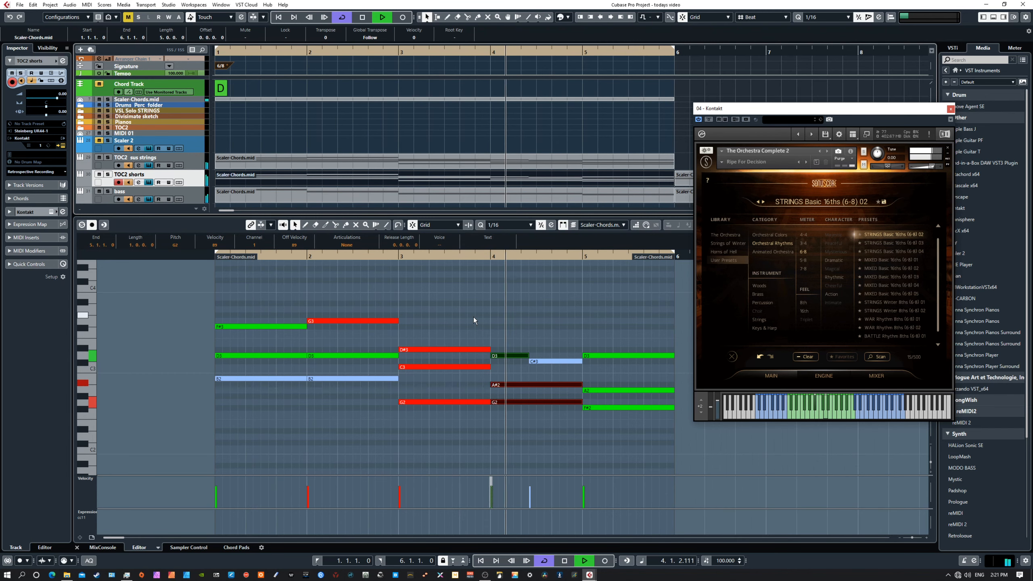
key(space)
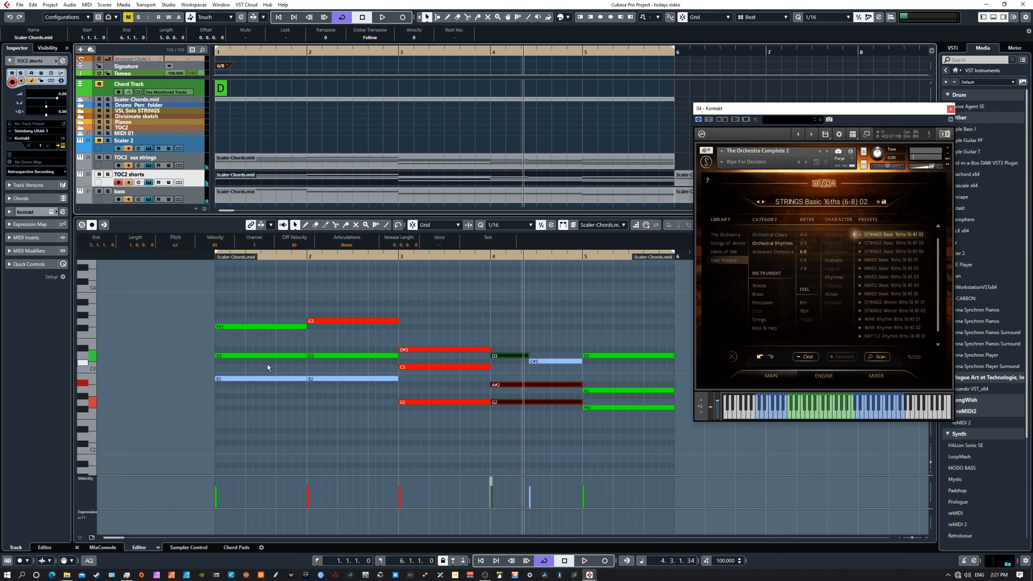
drag(201, 301, 466, 370)
key(Delete)
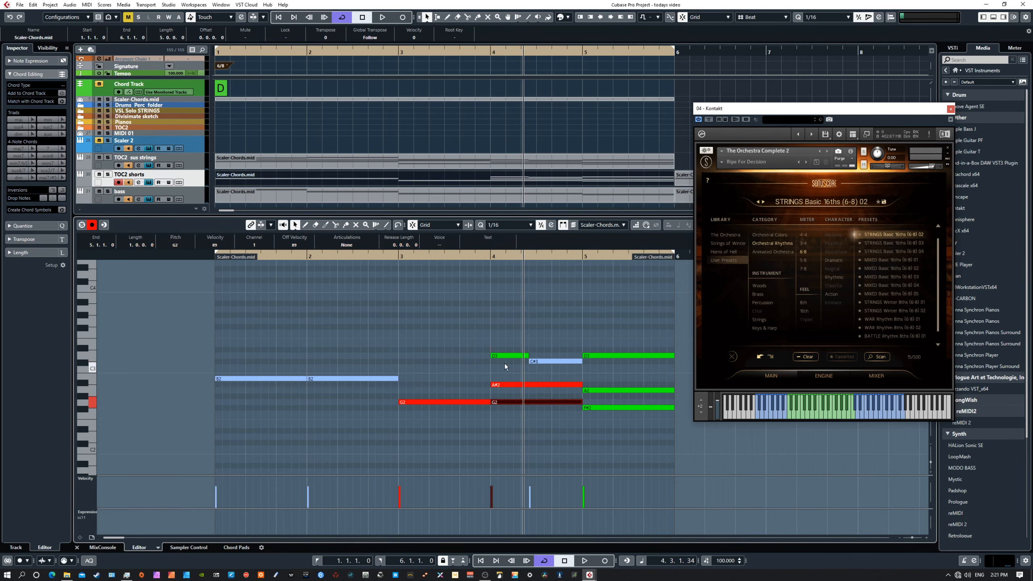
drag(481, 324, 628, 367)
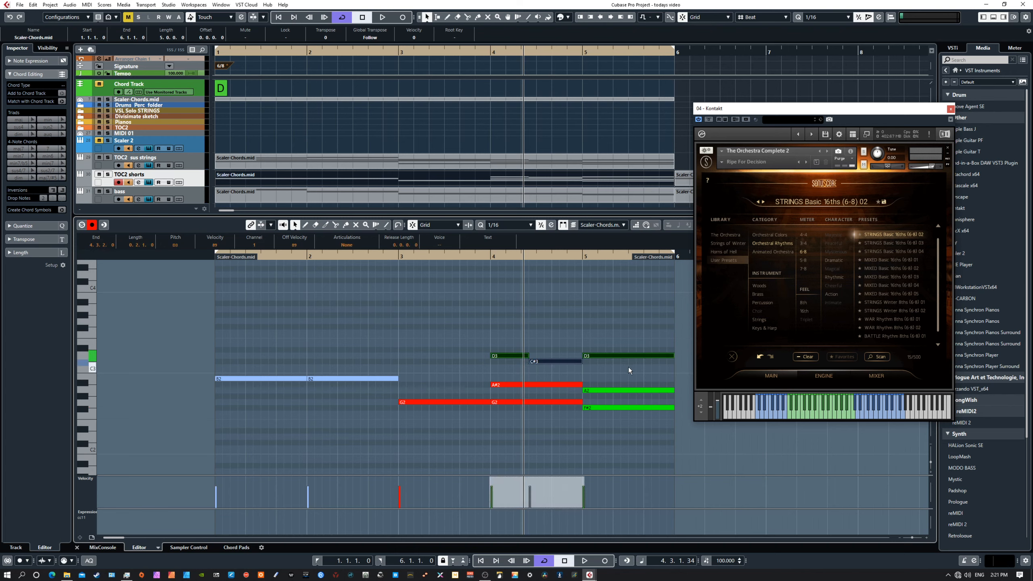
key(ctrl+z)
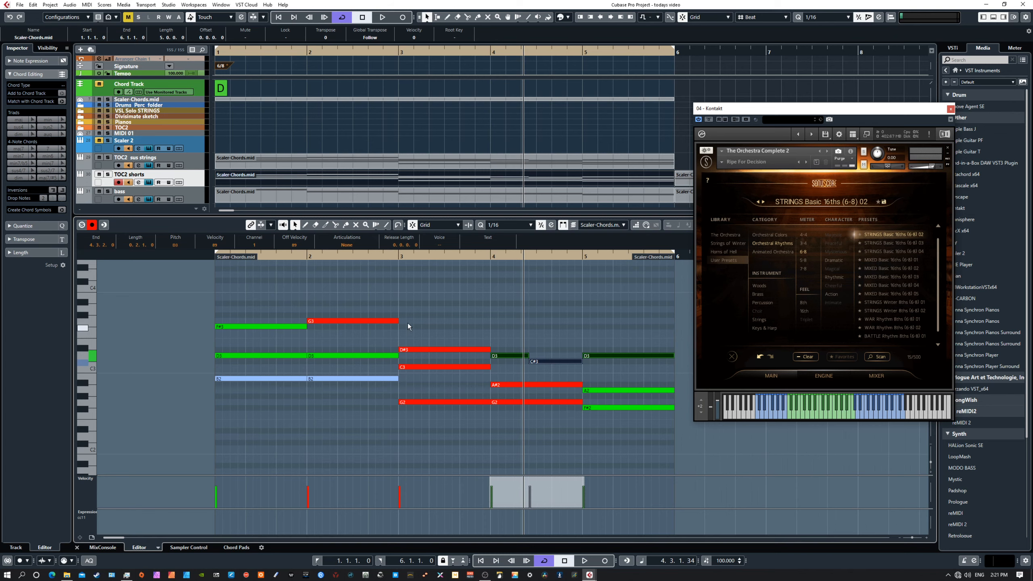
- Thin the TOC2 shorts part by deleting the top notes in bars 1–2 and everything above the lowest note in bars 3–5
drag(275, 305, 362, 333)
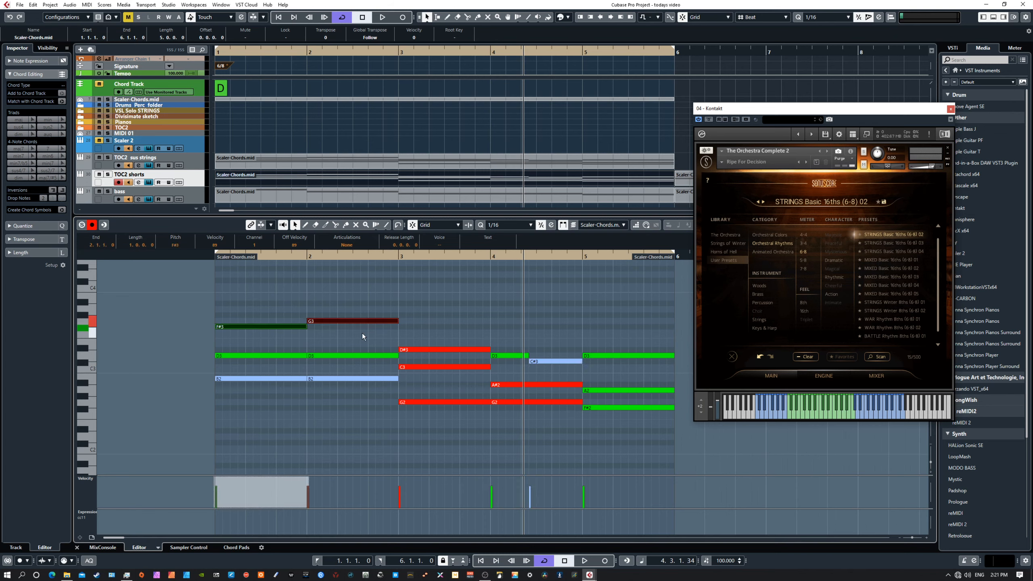
key(Delete)
drag(439, 330, 556, 368)
key(Delete)
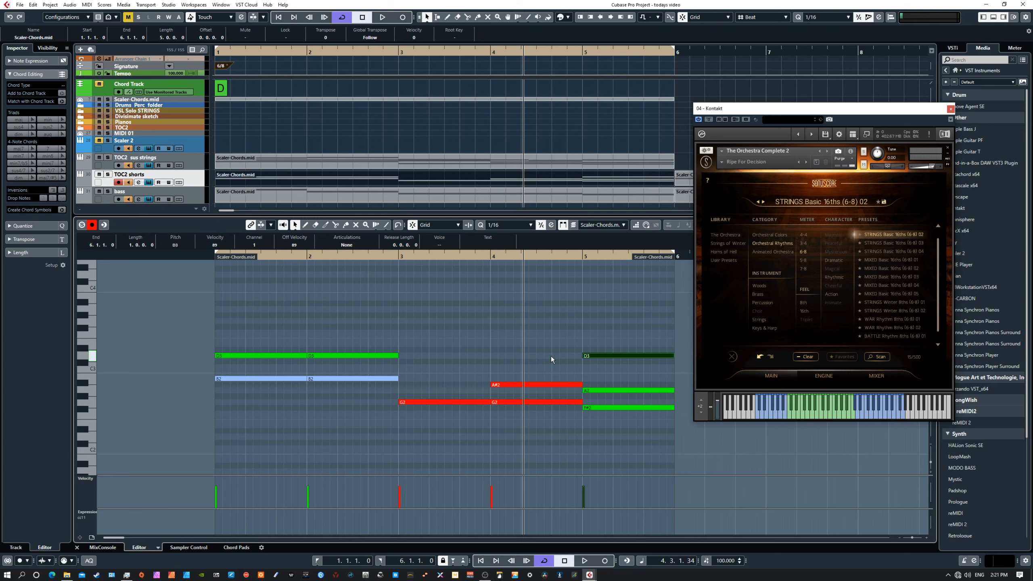
click(531, 386)
key(Delete)
drag(565, 336, 636, 393)
key(Delete)
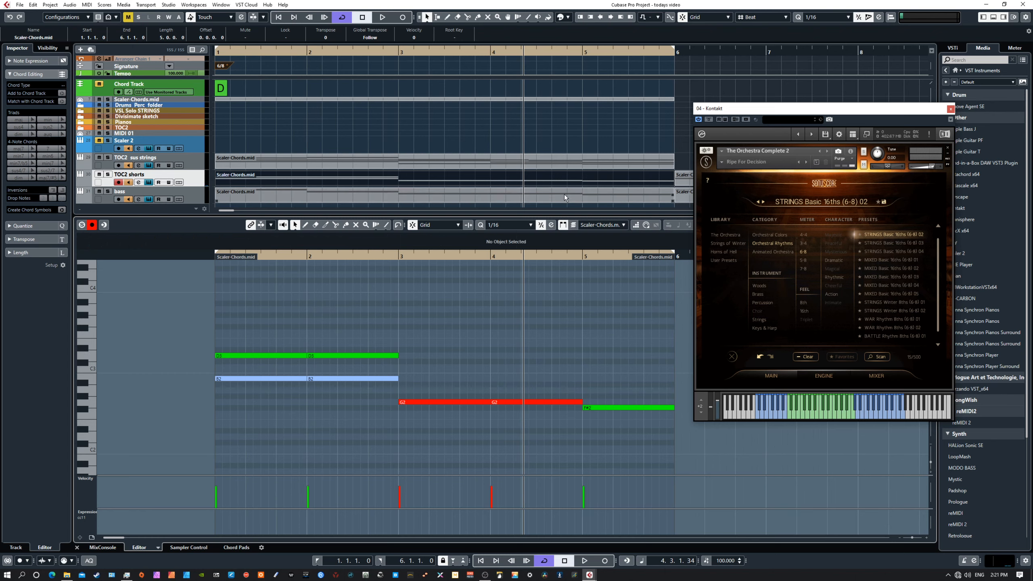
- Check the bass and sus strings parts against TOC2 shorts, and shorten the shorts' F#2 note in bar 5 to 0.4.0.0
click(584, 52)
click(598, 195)
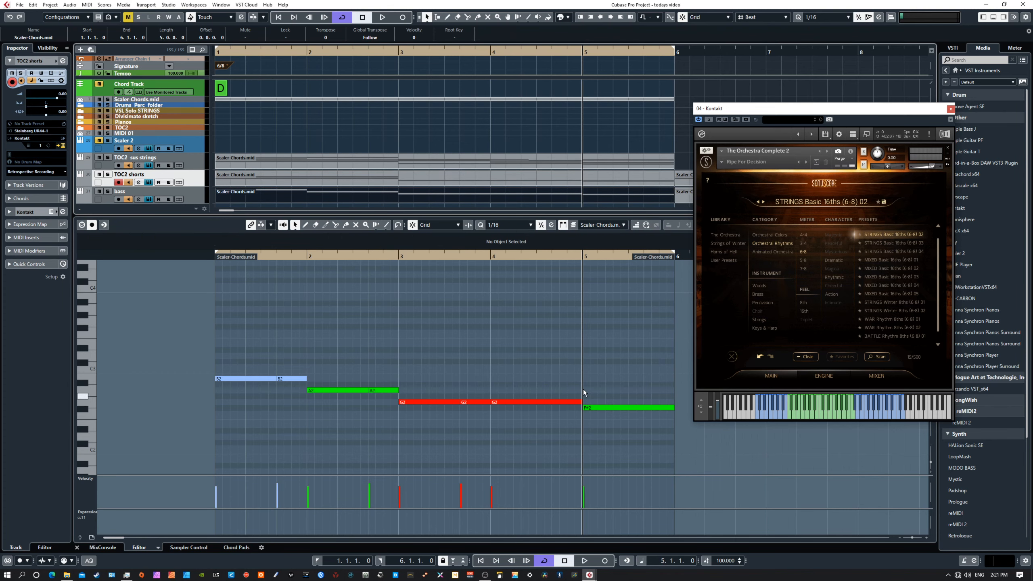
click(583, 161)
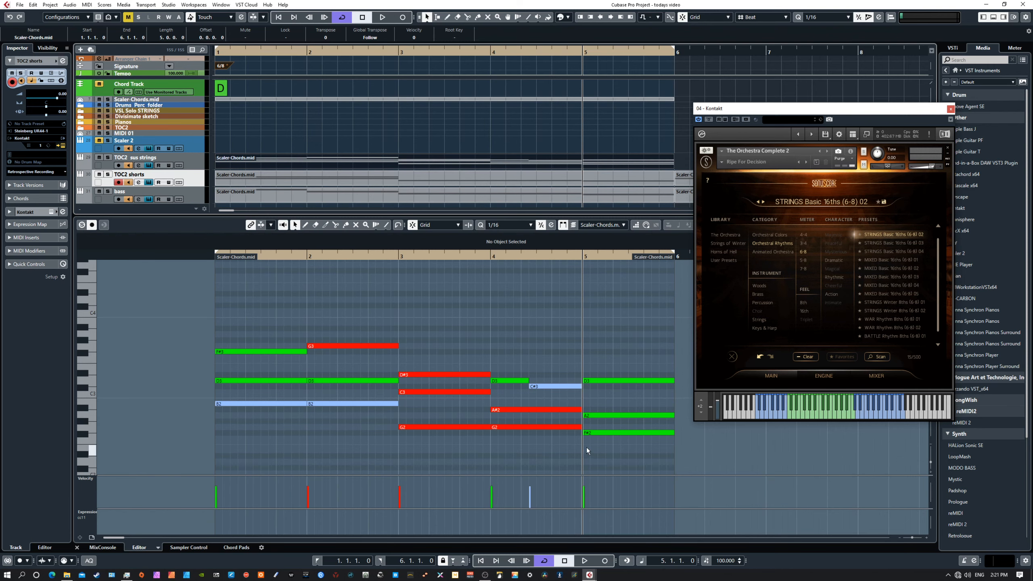
click(558, 177)
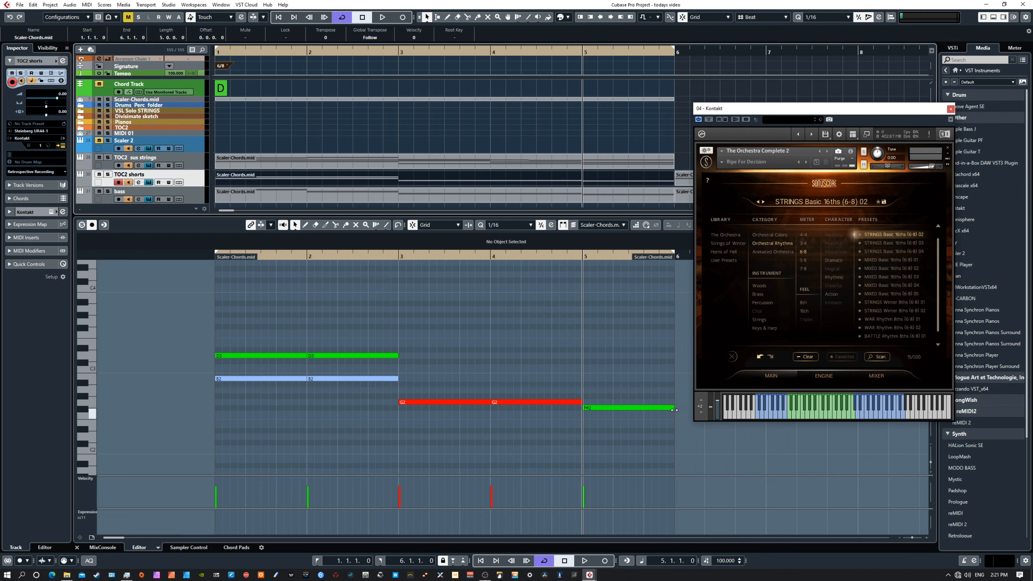
drag(673, 408, 643, 408)
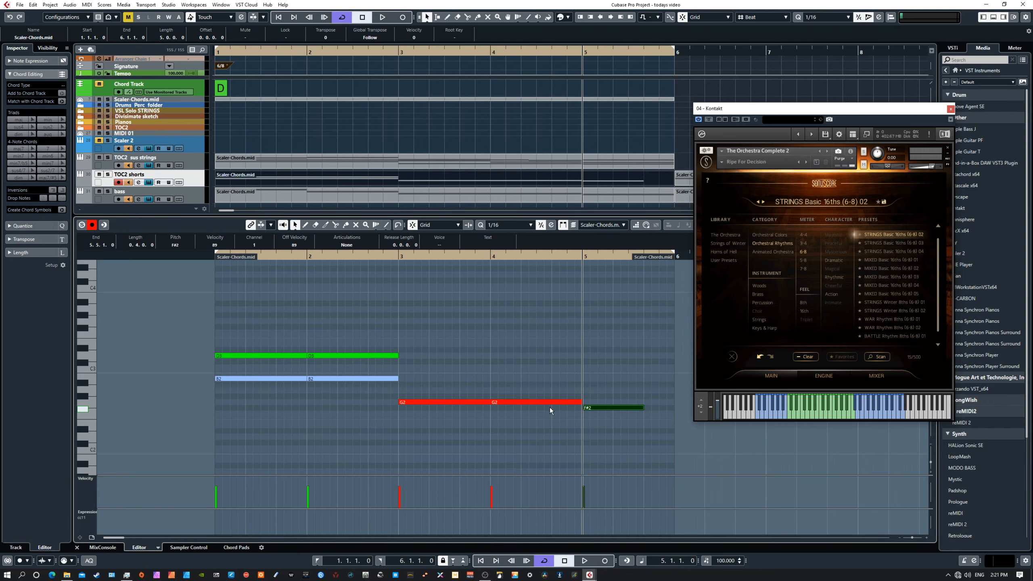
- Play the arrangement from bar 1 into bar 5, adjust the volume in the sus strings instrument, and close its window
key(Home)
key(space)
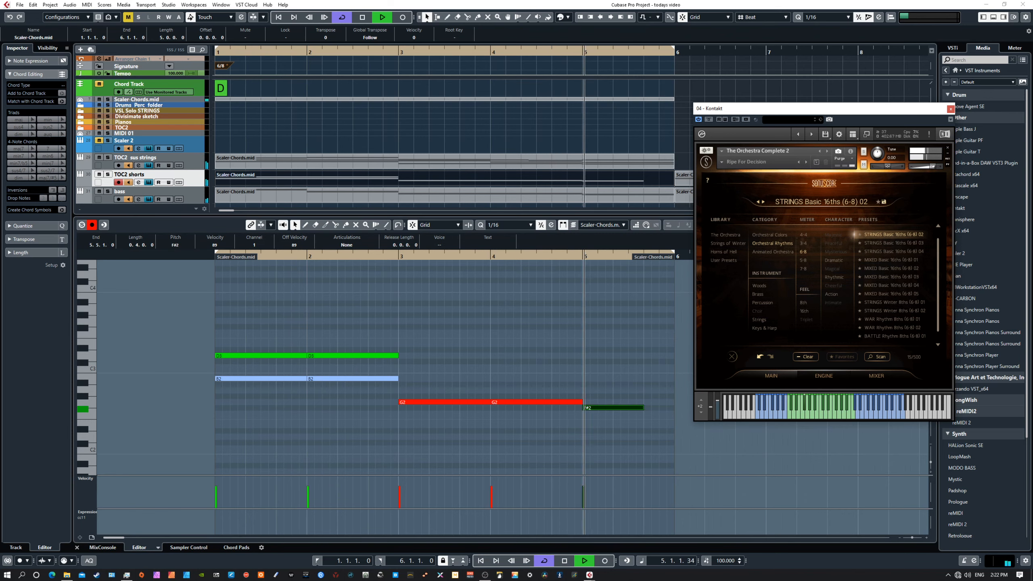
key(space)
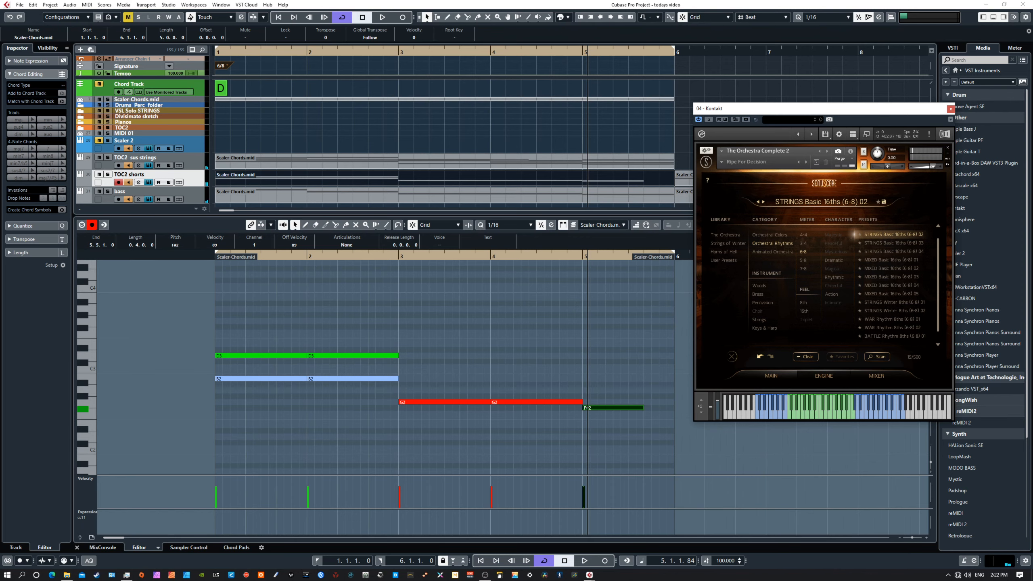
click(178, 165)
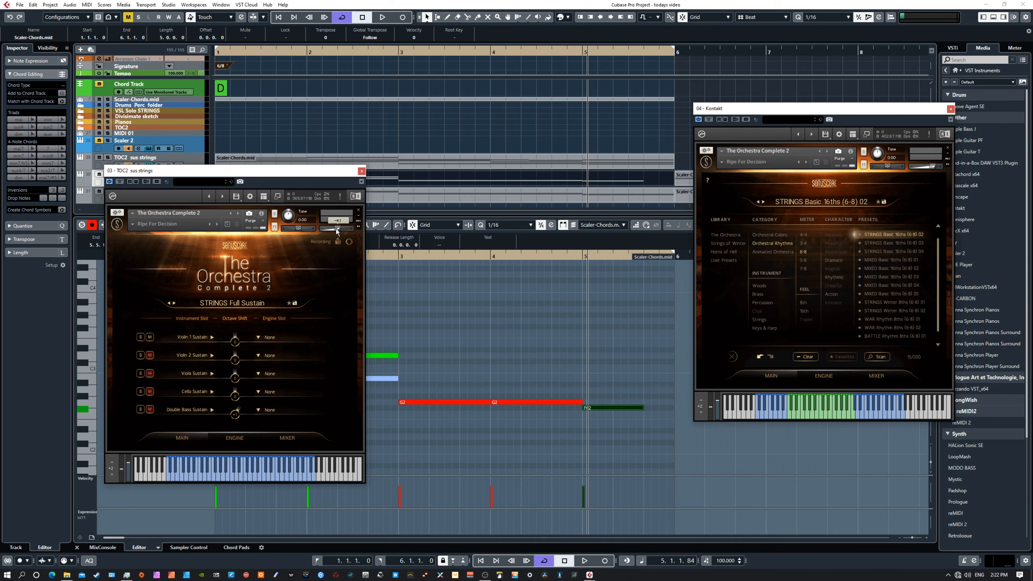
click(361, 171)
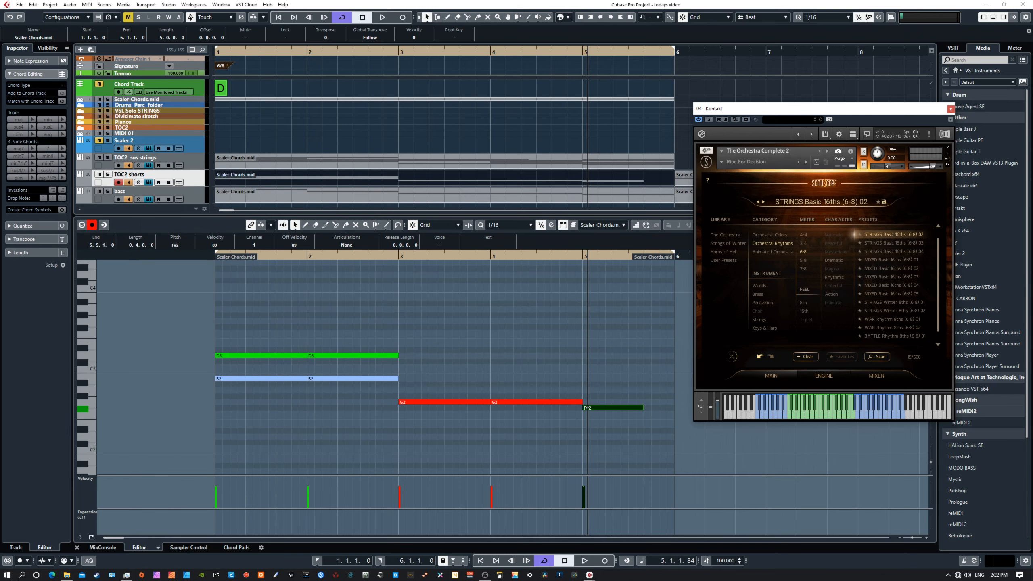
- Replay the arrangement from bar 1 through bar 5 to check the balance between sustained and short strings
key(period)
key(space)
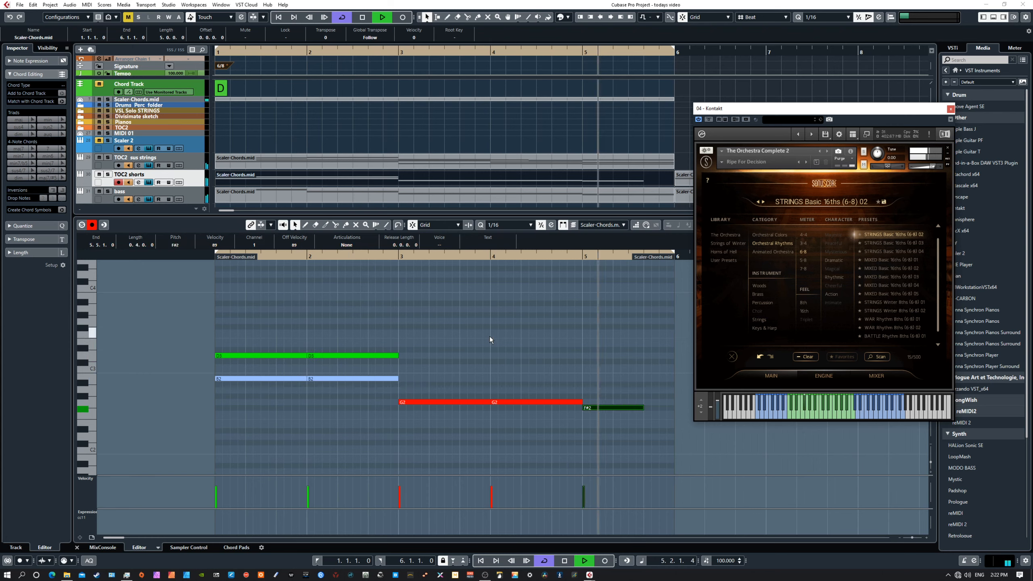
key(space)
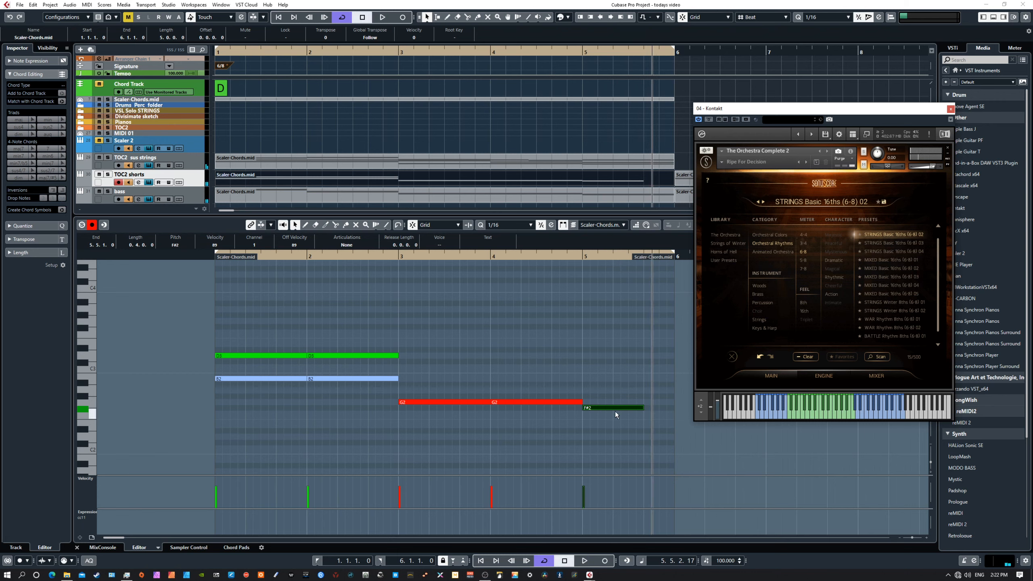
- Delete the F#2 note in bar 5 of TOC2 shorts and replay the progression from bar 1
key(Delete)
key(Home)
key(space)
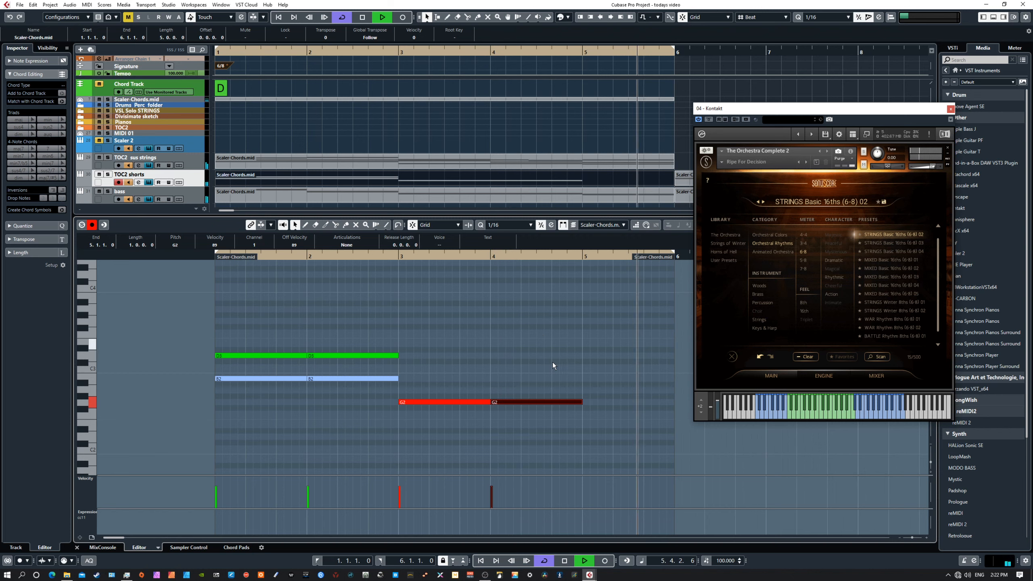
key(space)
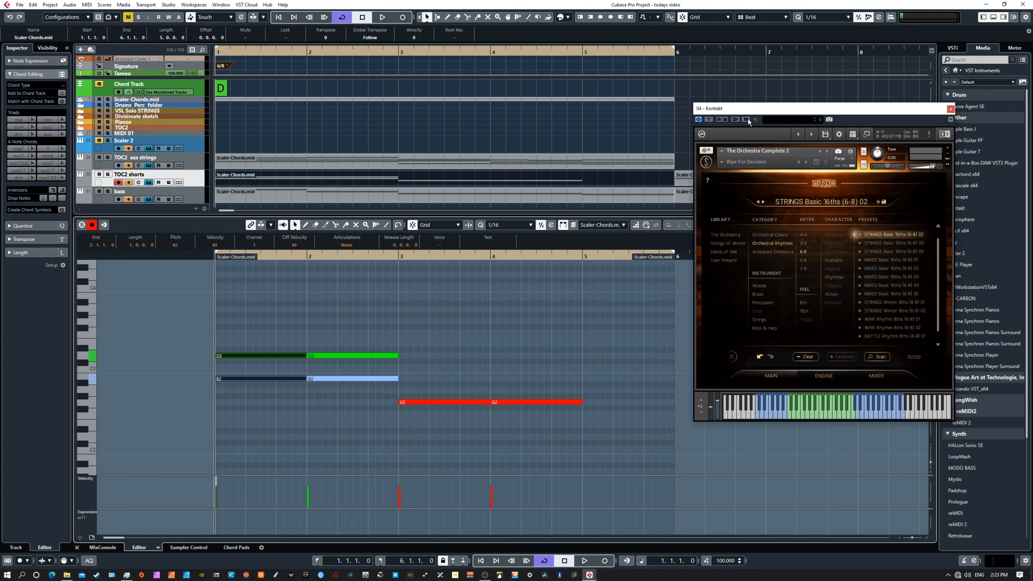
- Shift the shorts instrument window aside and bring the Scaler 2 window over the project to view its Neo-Riemannian chords and Pattern 2
drag(746, 111, 752, 119)
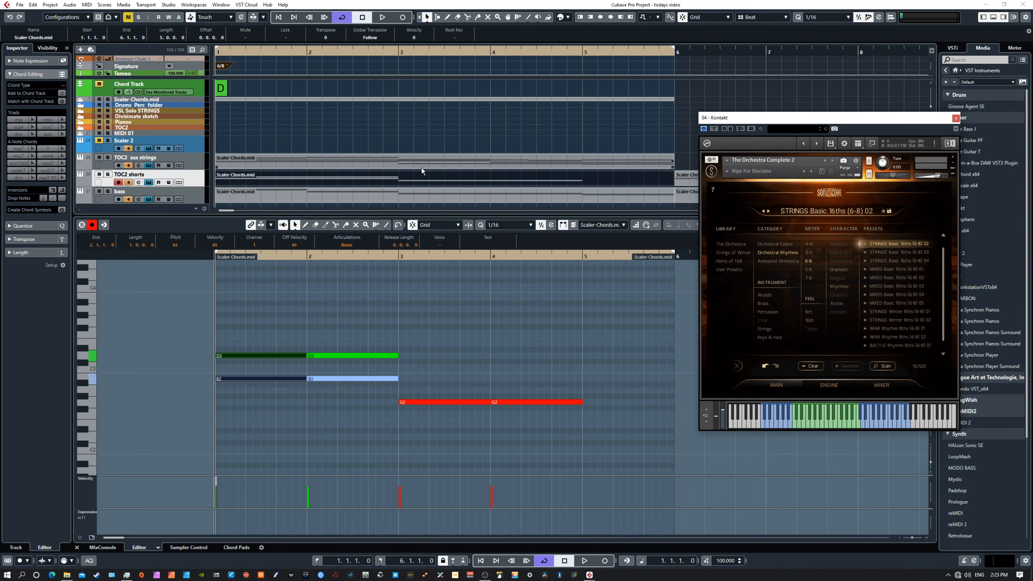
scroll(421, 167, down, 1)
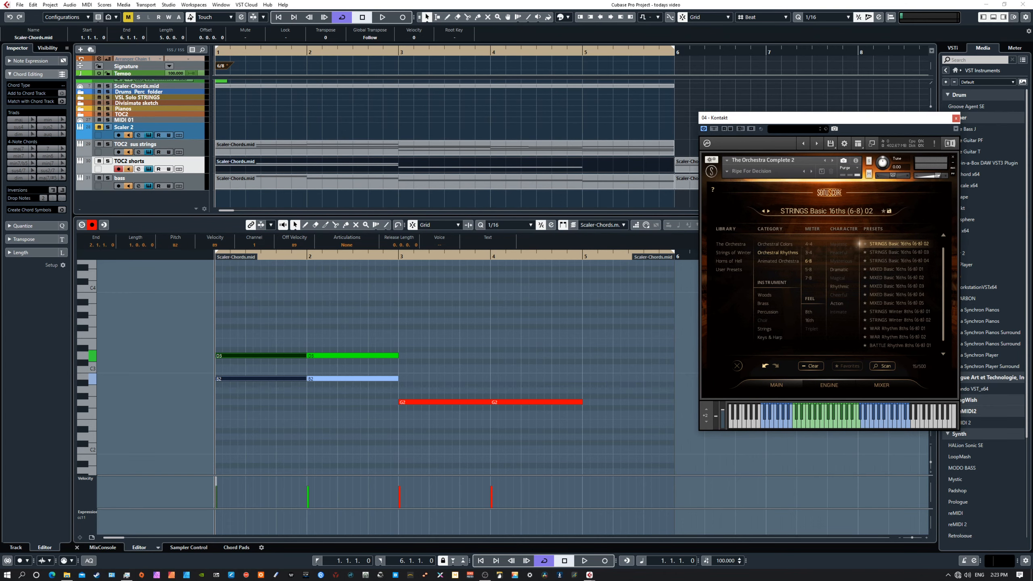
drag(0, 386, 633, 80)
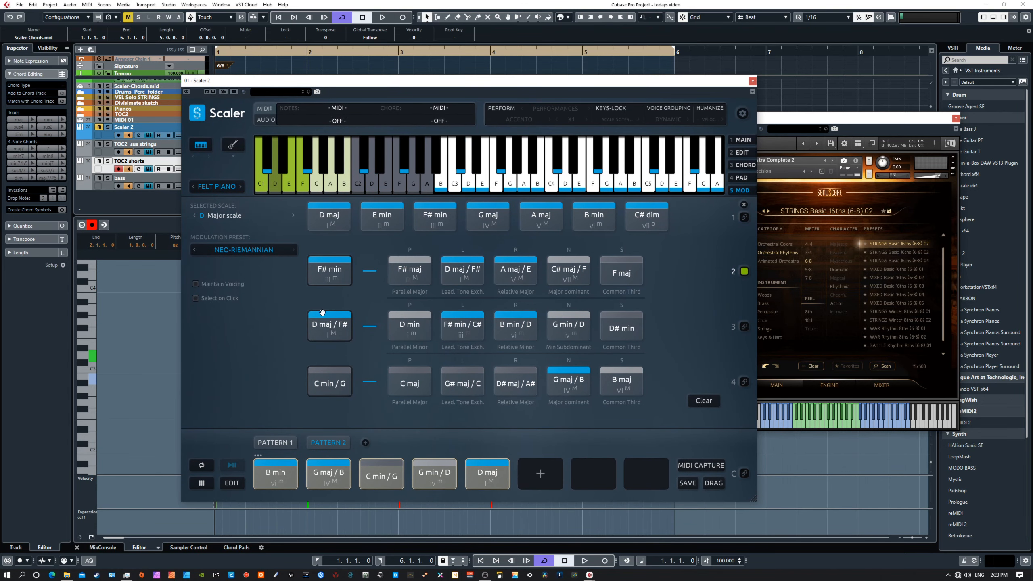
- Clear the Scaler 2 window away and examine the notes of the TOC2 sus strings and bass parts
click(580, 225)
drag(427, 83, 0, 222)
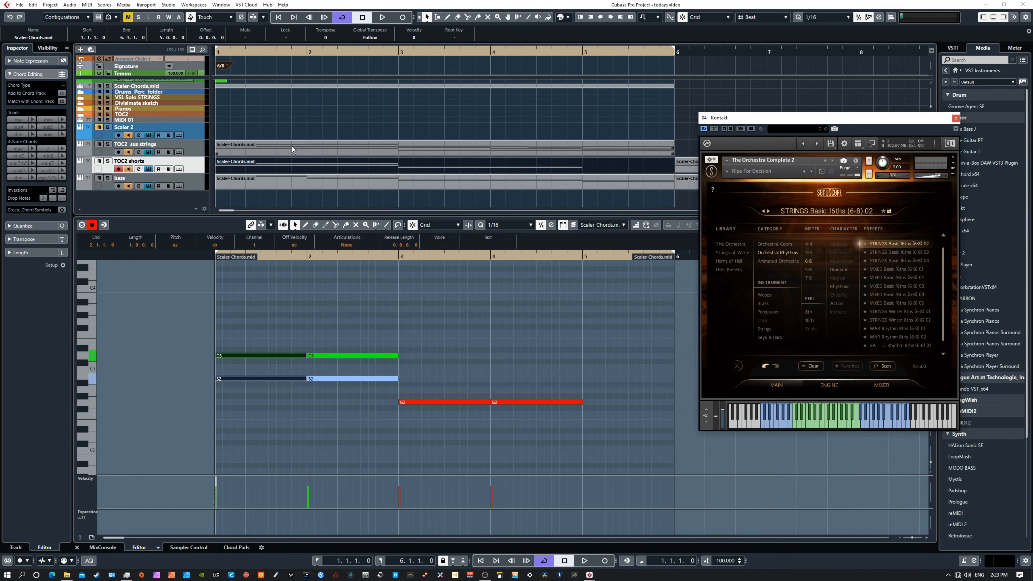
click(293, 165)
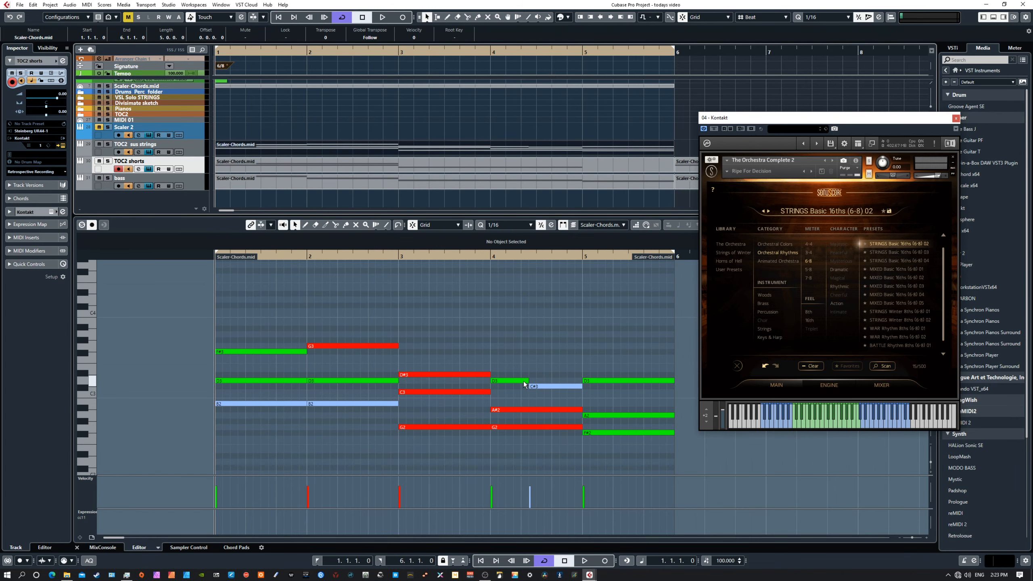
click(348, 189)
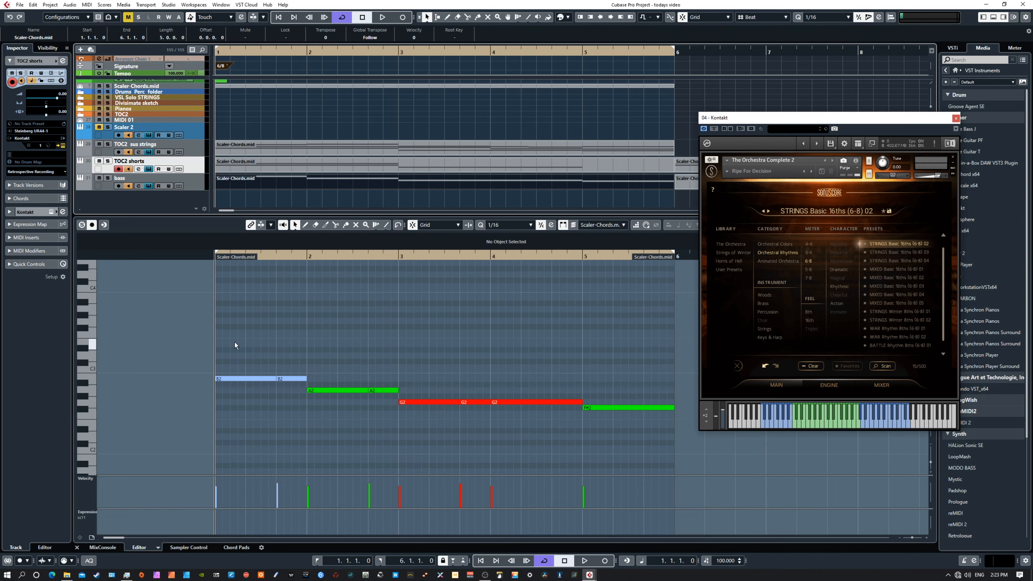
- Split the longer bass note at the start of bars 1, 2 and 3 in half to make three equal notes per bar
right_click(255, 382)
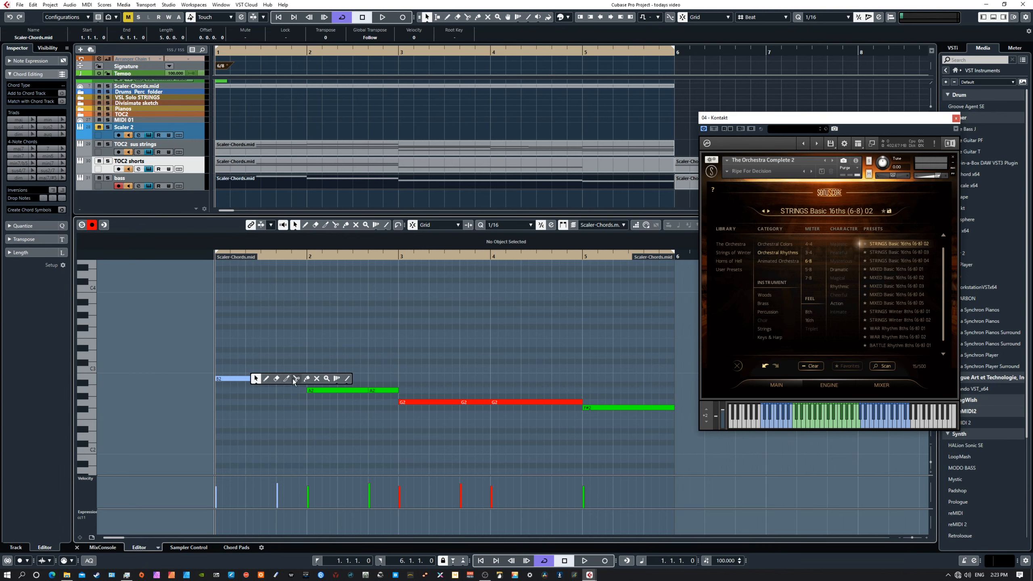
click(294, 381)
click(249, 382)
click(339, 391)
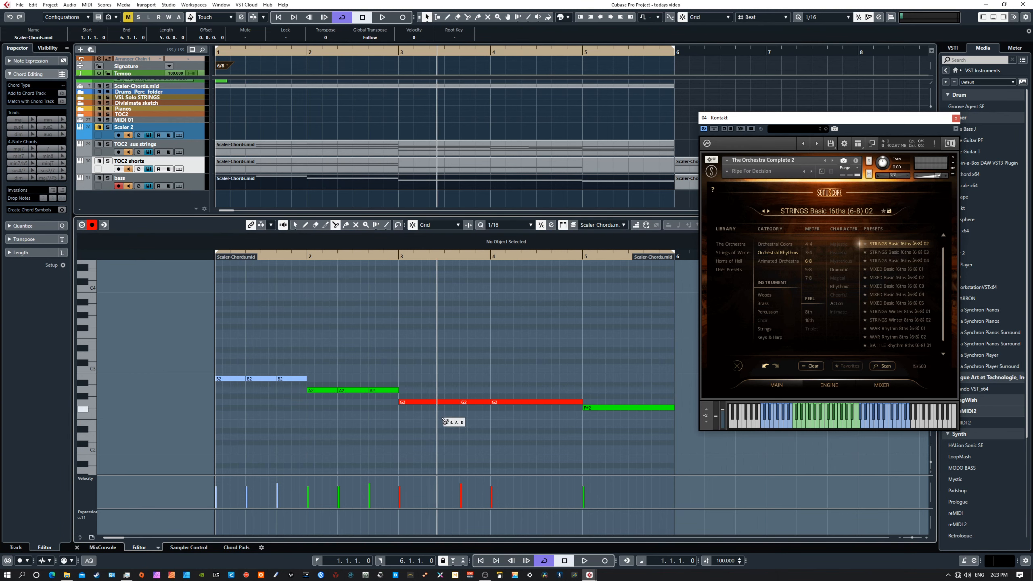
click(432, 403)
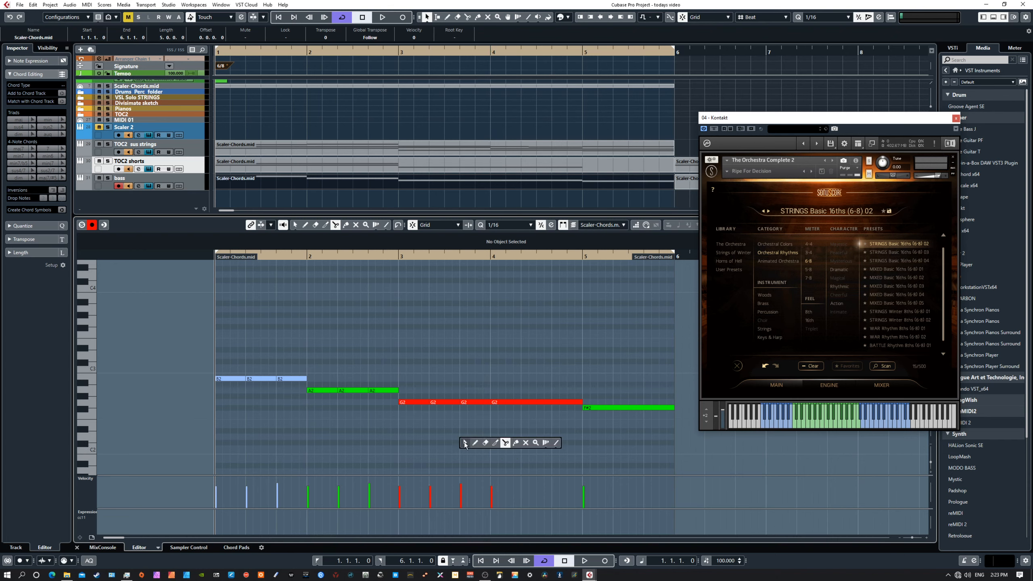
key(1)
- Play the arrangement from bar 1 into bar 4, show the bass instrument window and return to the project start
key(space)
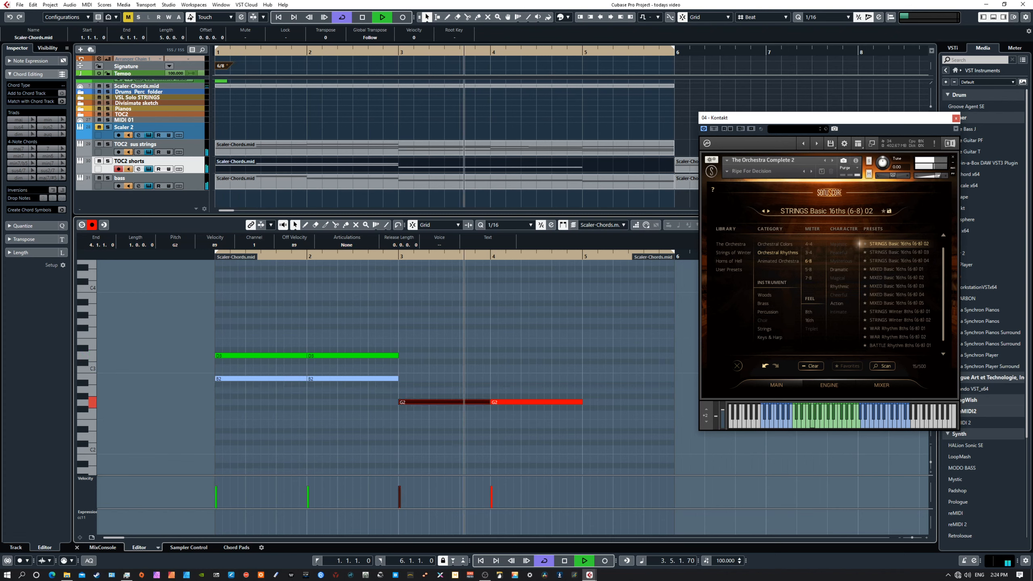
key(space)
drag(1032, 138, 803, 107)
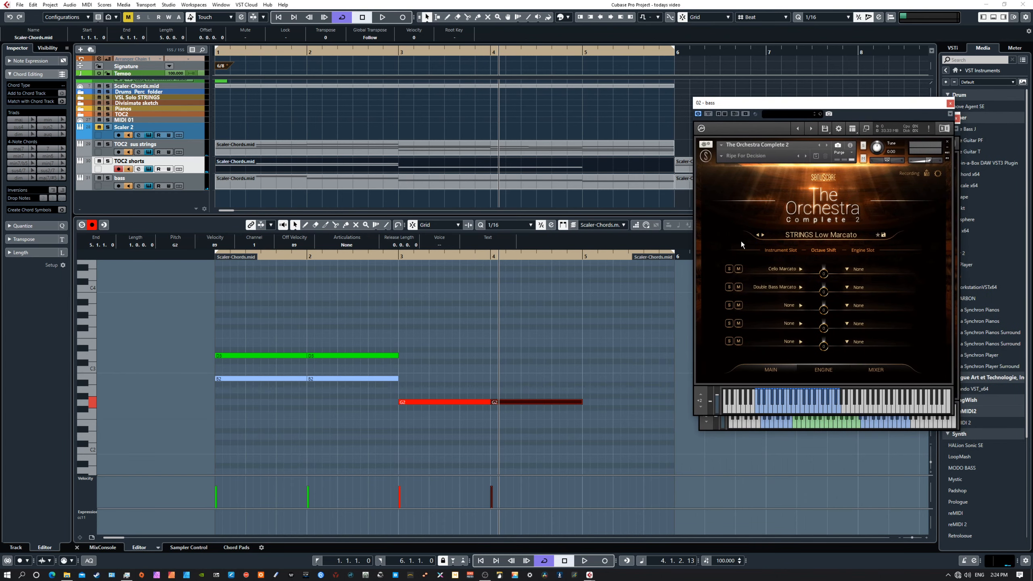
key(Home)
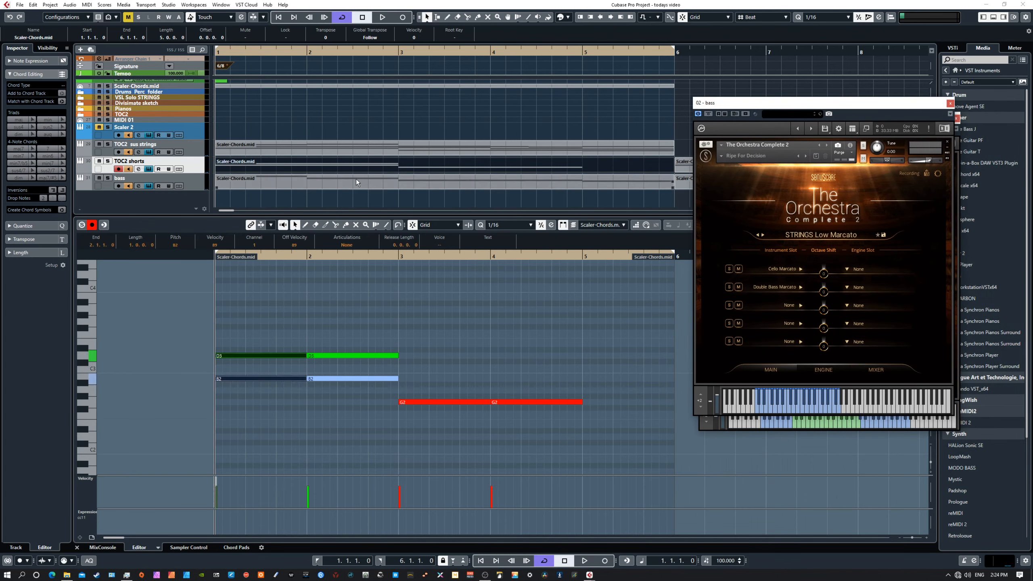
- Load the STRINGS Low Staccato preset in the bass instrument and play the arrangement from bar 1 into bar 4
click(356, 180)
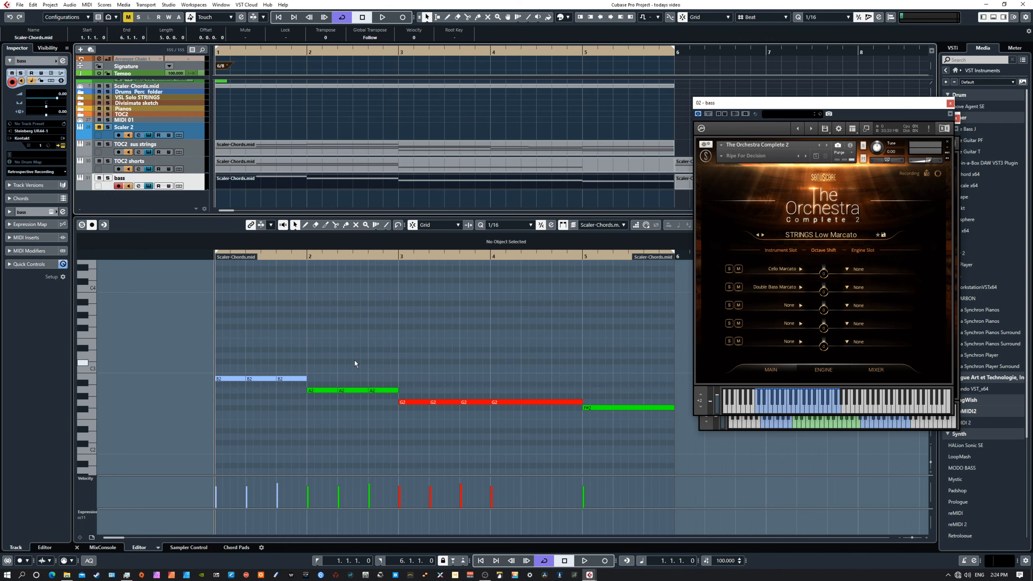
click(810, 232)
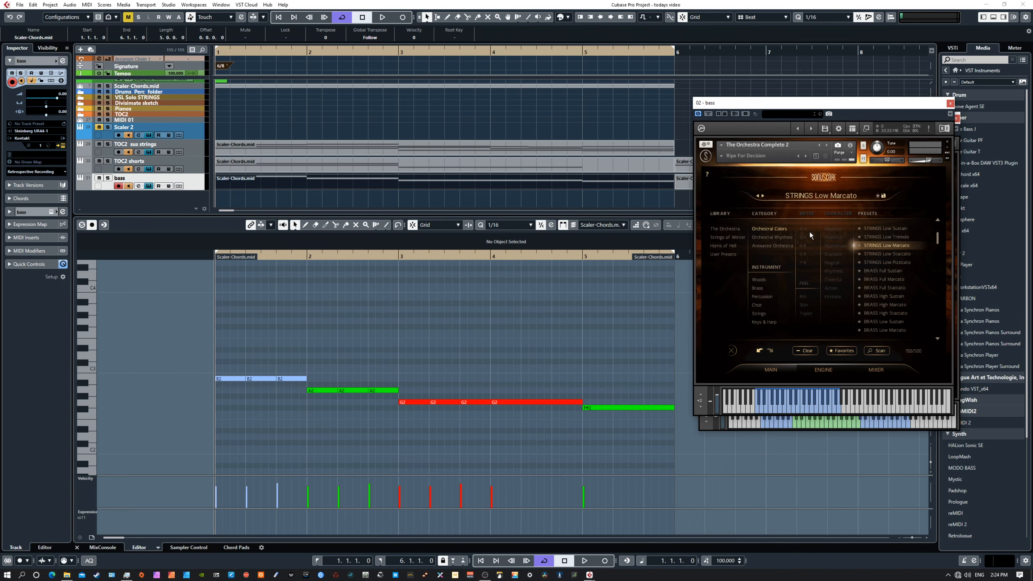
click(874, 253)
key(space)
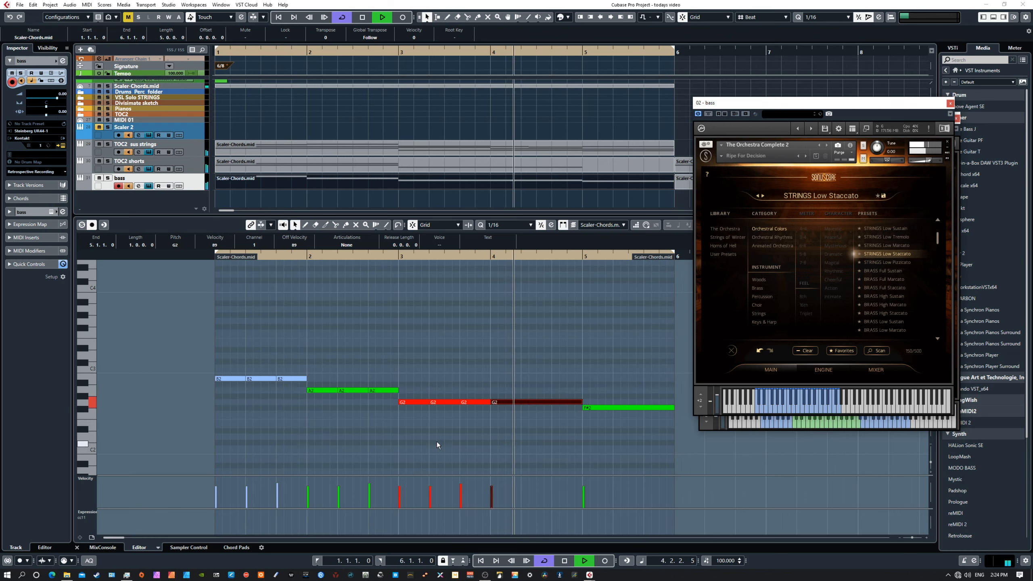
key(space)
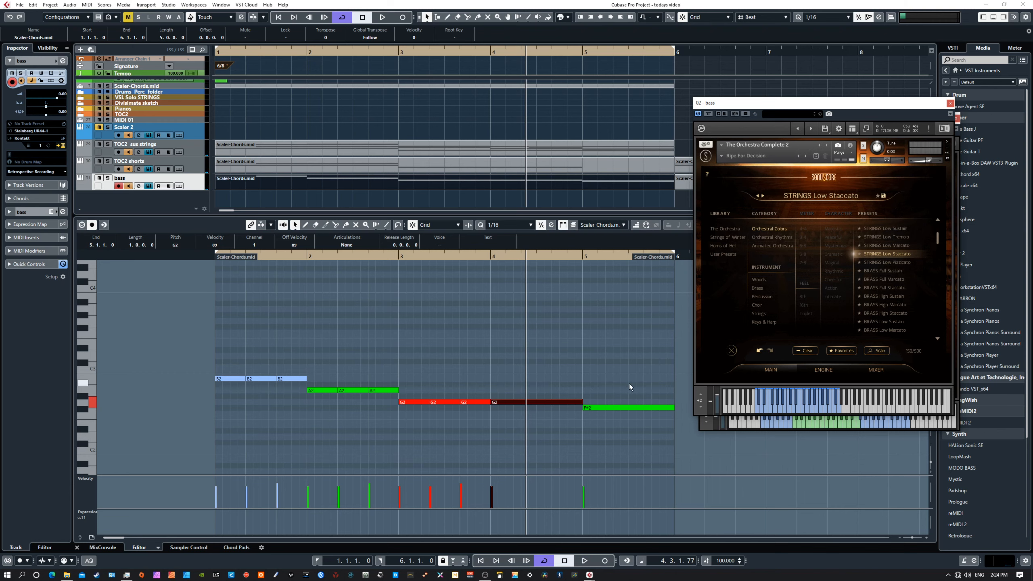
- Select the bass notes in bars 4 and 5, and reopen Scaler 2 over the project to view its Pattern 2 chords
drag(557, 392, 629, 423)
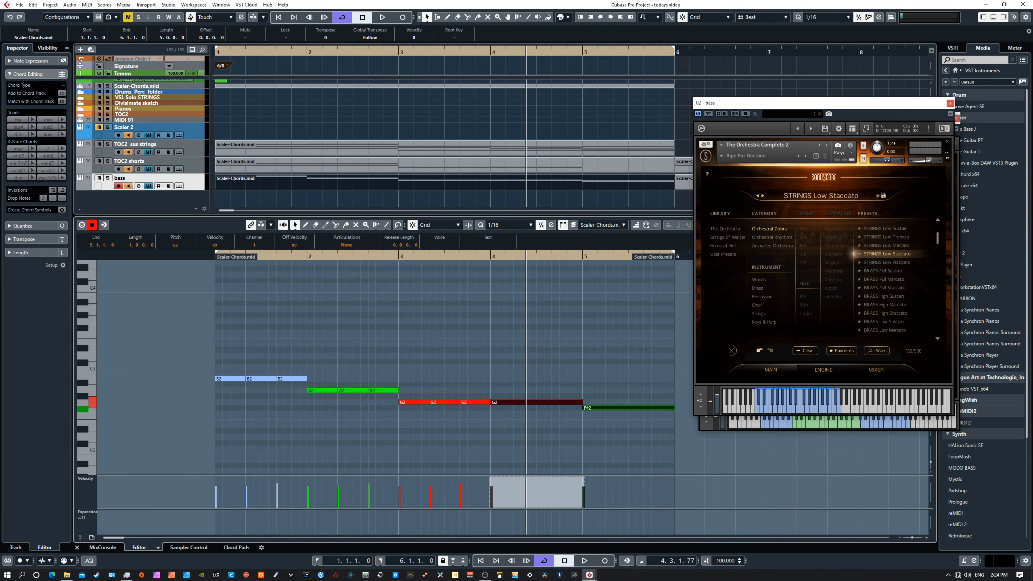
click(149, 136)
drag(277, 202, 623, 86)
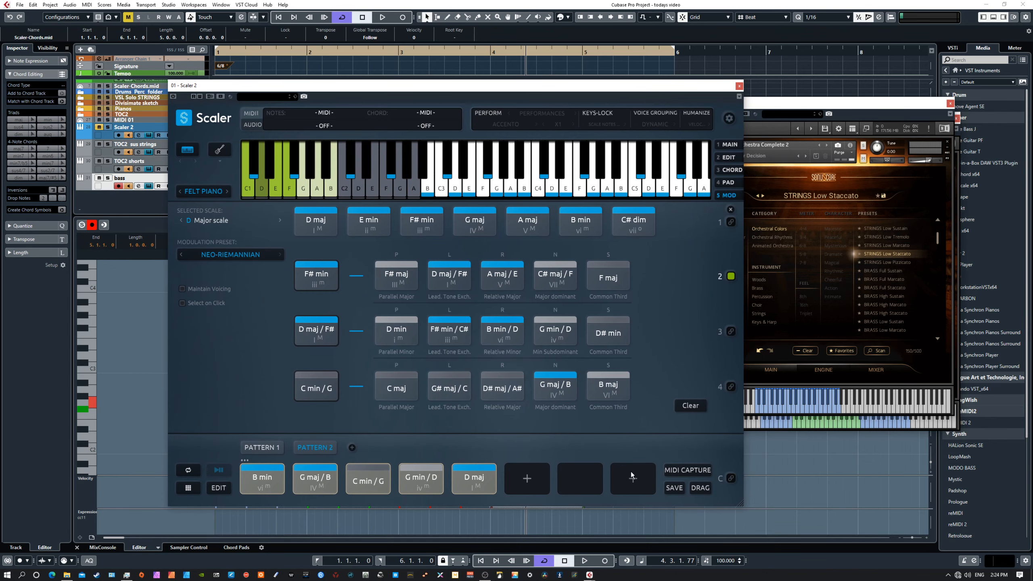
drag(286, 92, 333, 93)
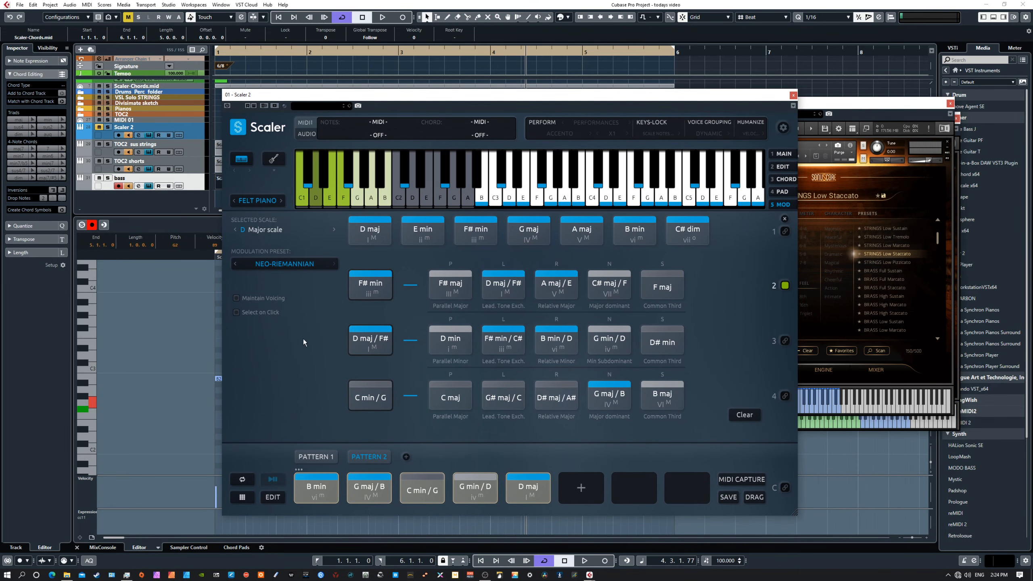